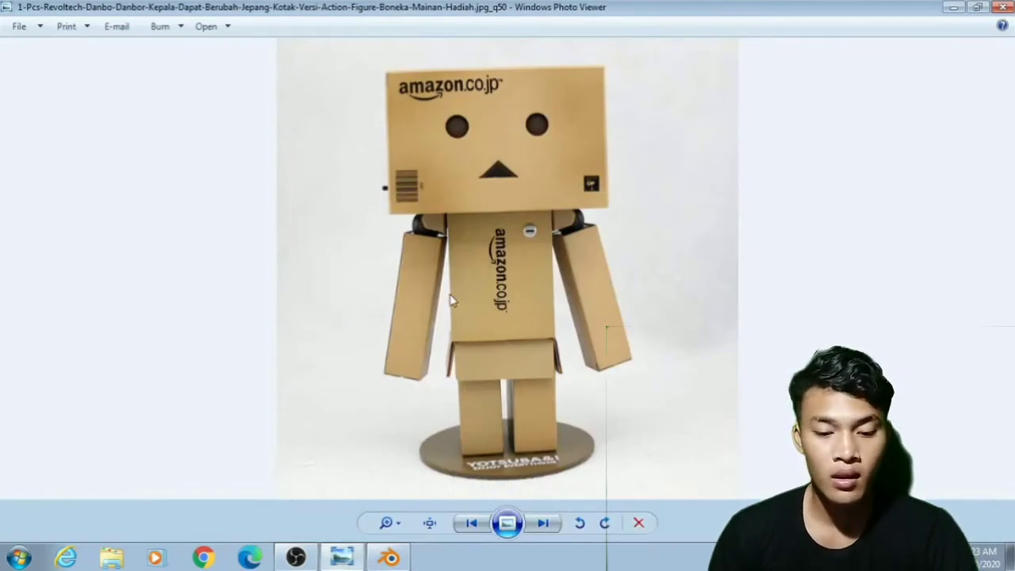
- Switch to Blender, widen and heighten the Outliner area, and change it to an Image Editor
left_click(951, 7)
left_click(389, 557)
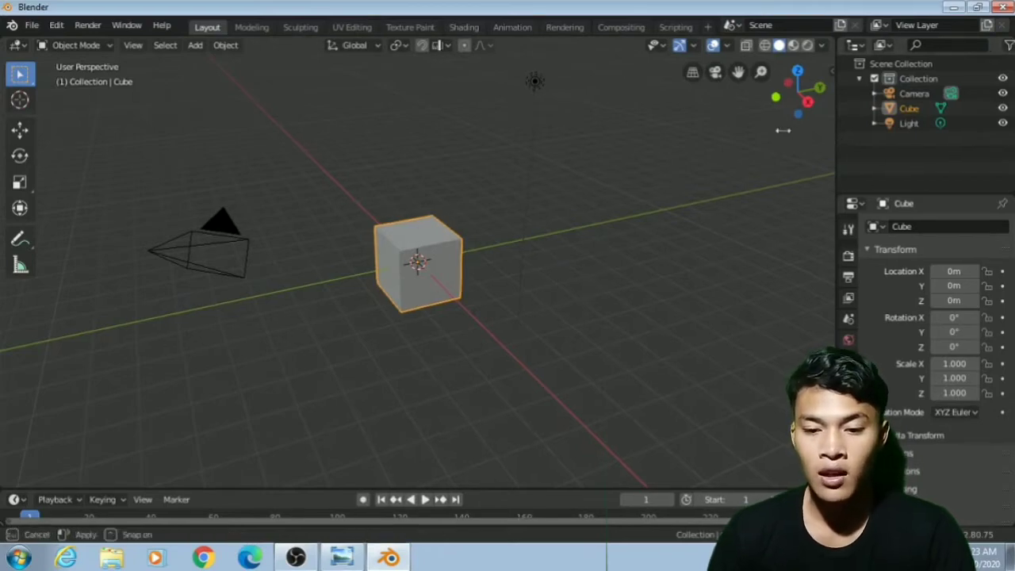
left_click_drag(839, 140, 729, 136)
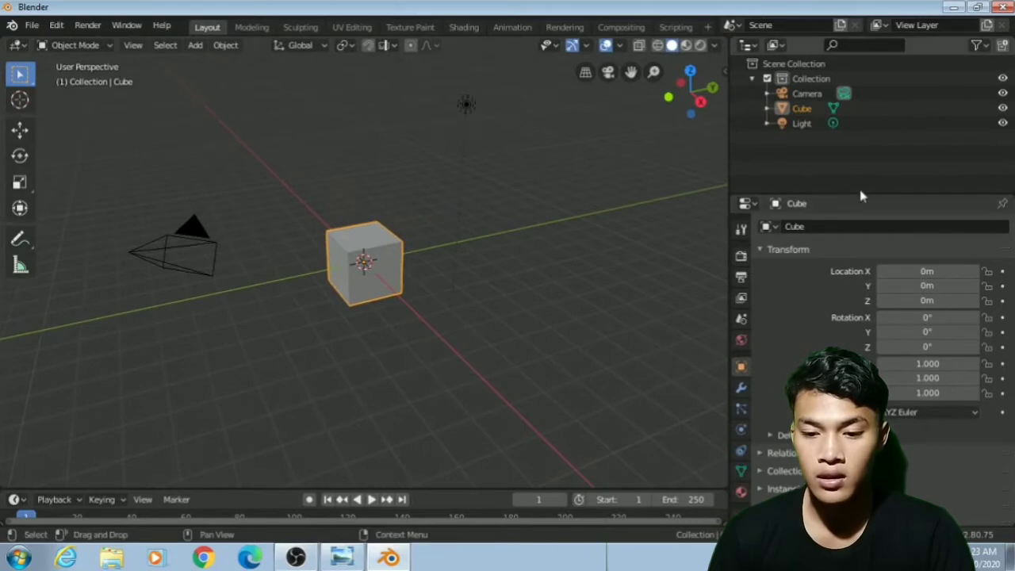
left_click_drag(861, 195, 866, 305)
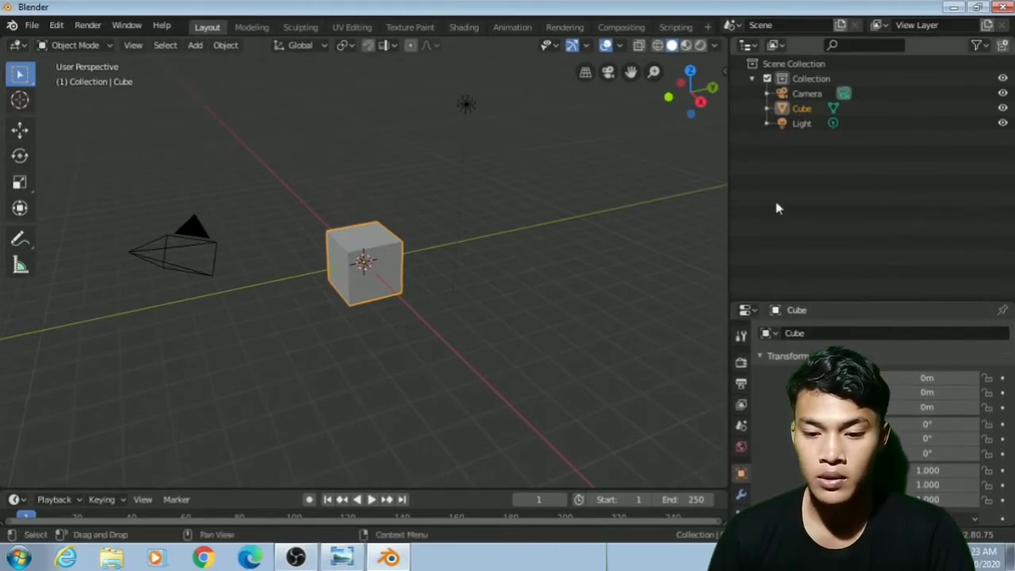
left_click(758, 49)
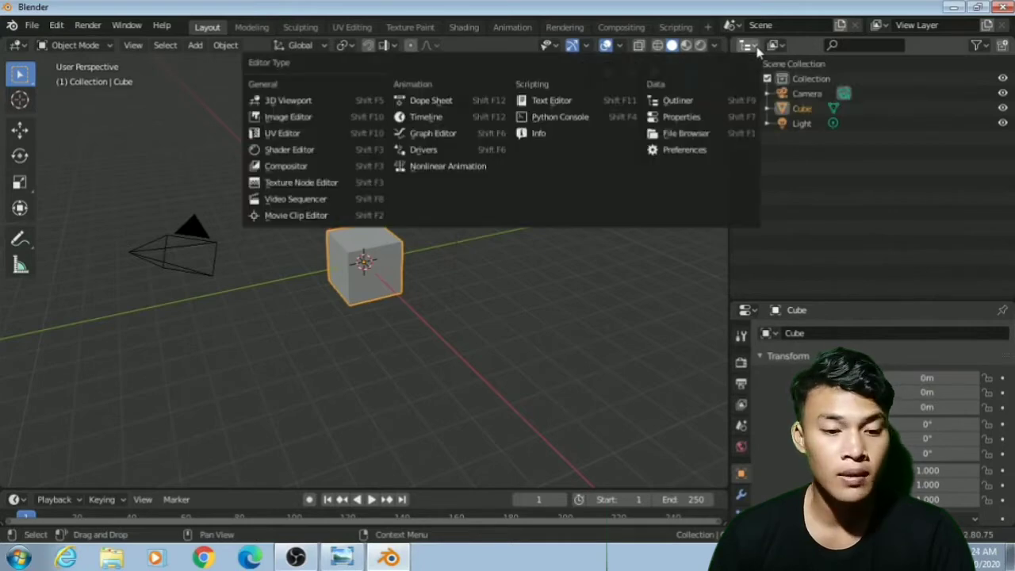
left_click(330, 119)
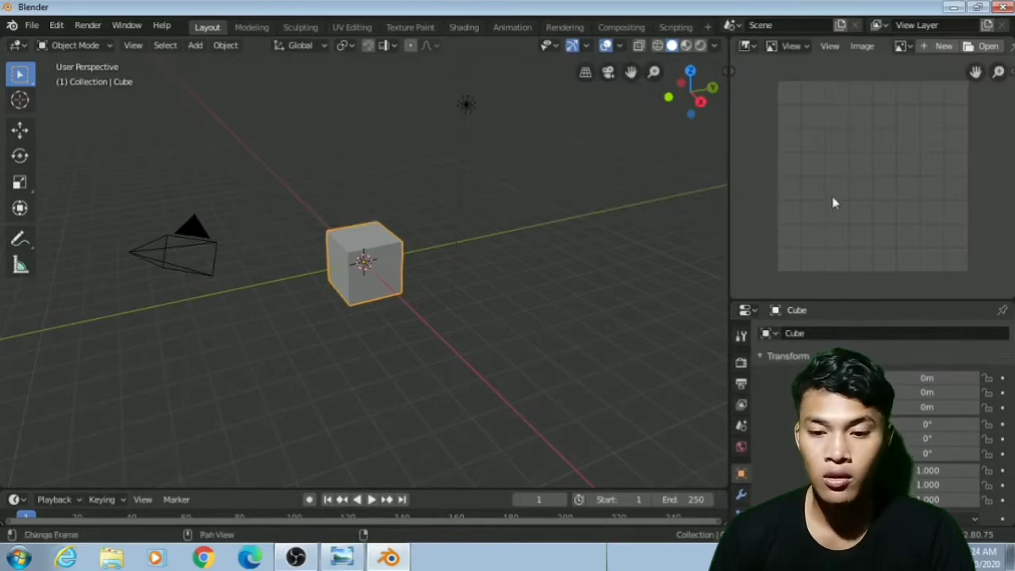
- Open the cardboard robot picture 1-Pcs-Revoltech-Danbo from the Documents folder as the reference image, browsing with thumbnails
left_click(988, 46)
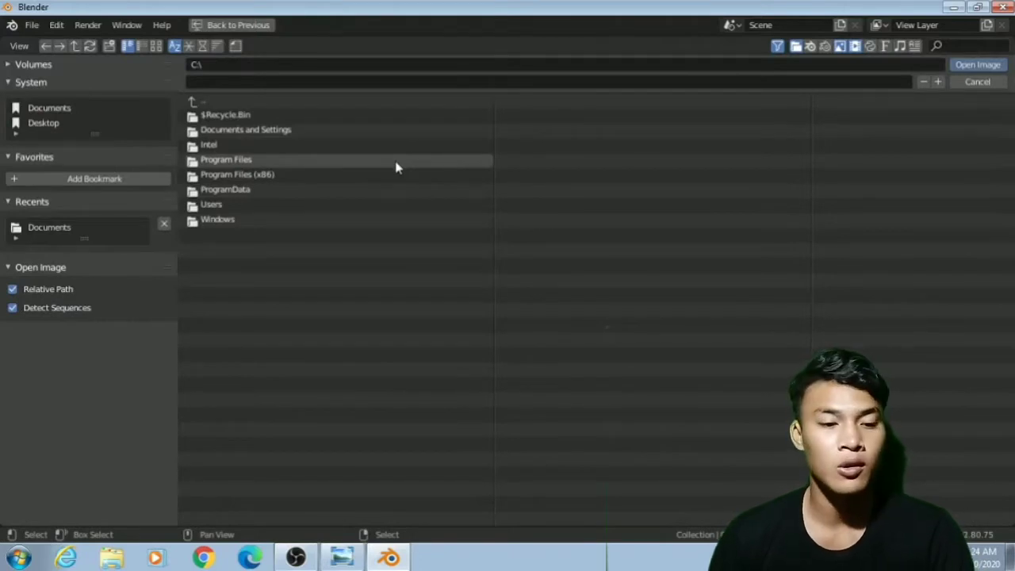
left_click(69, 230)
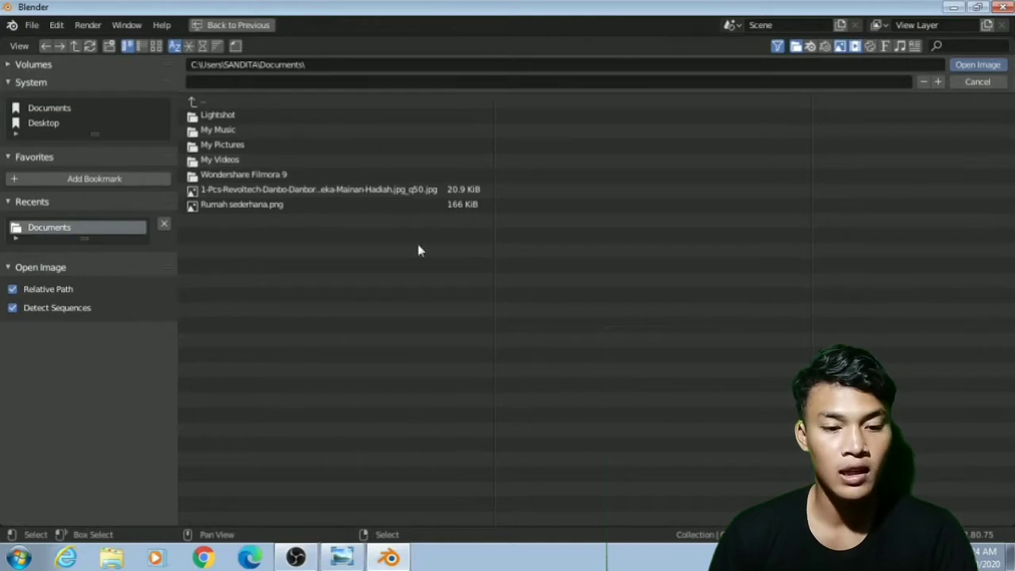
left_click(157, 47)
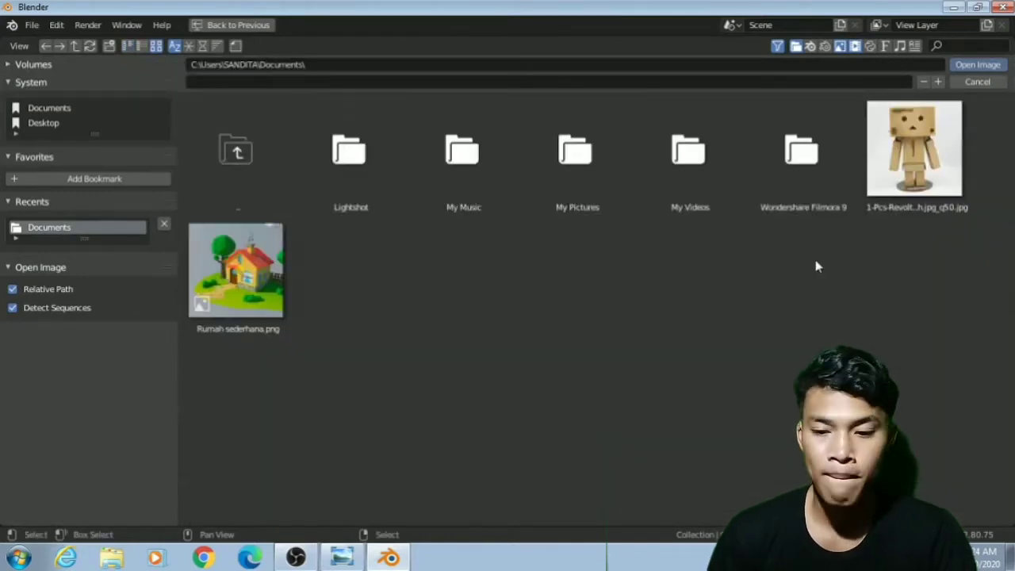
left_click(916, 155)
left_click(966, 65)
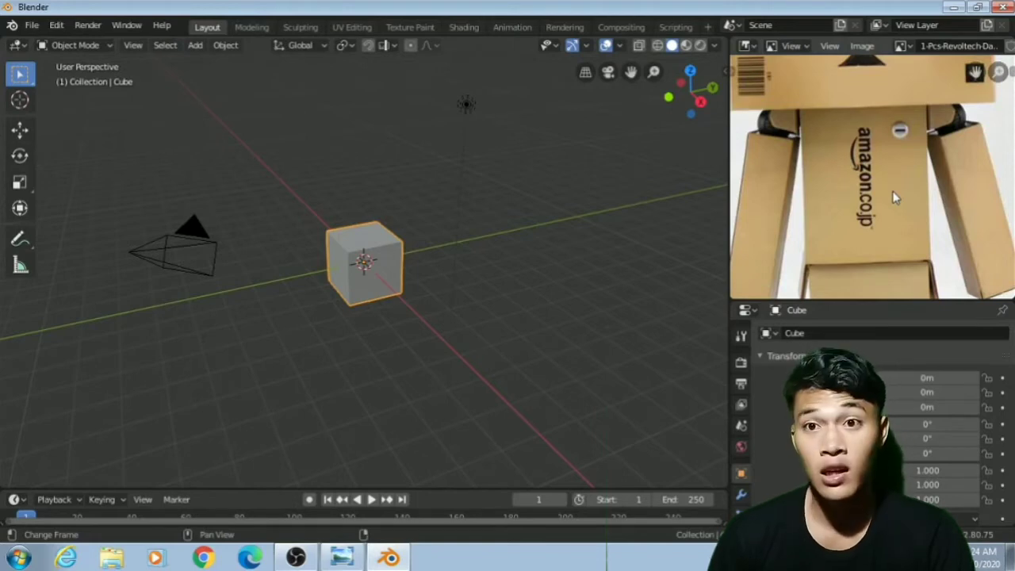
- Fit the whole robot reference picture in the Image Editor and pin the image
scroll(894, 197, "down", 5)
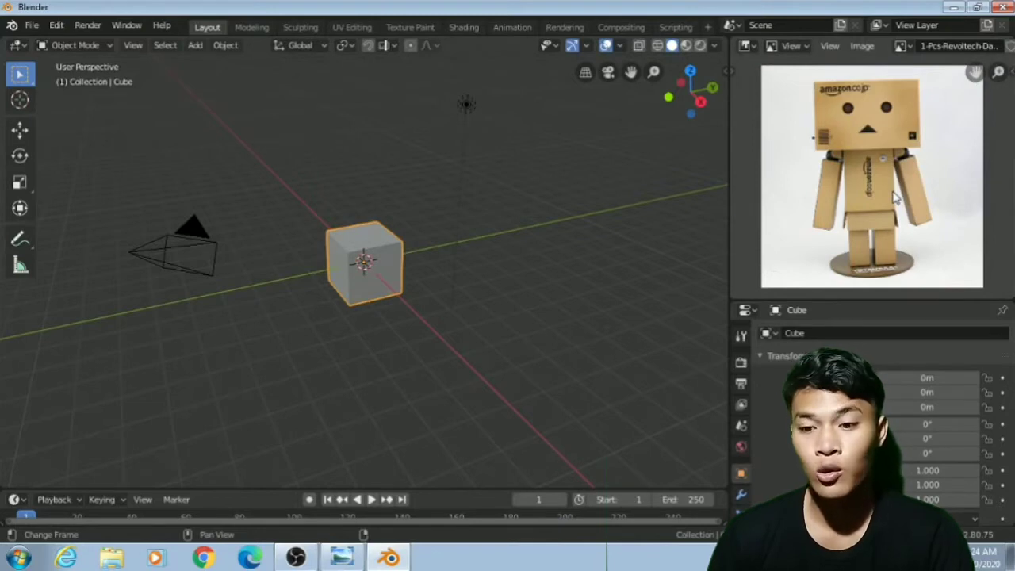
scroll(871, 48, "down", 2)
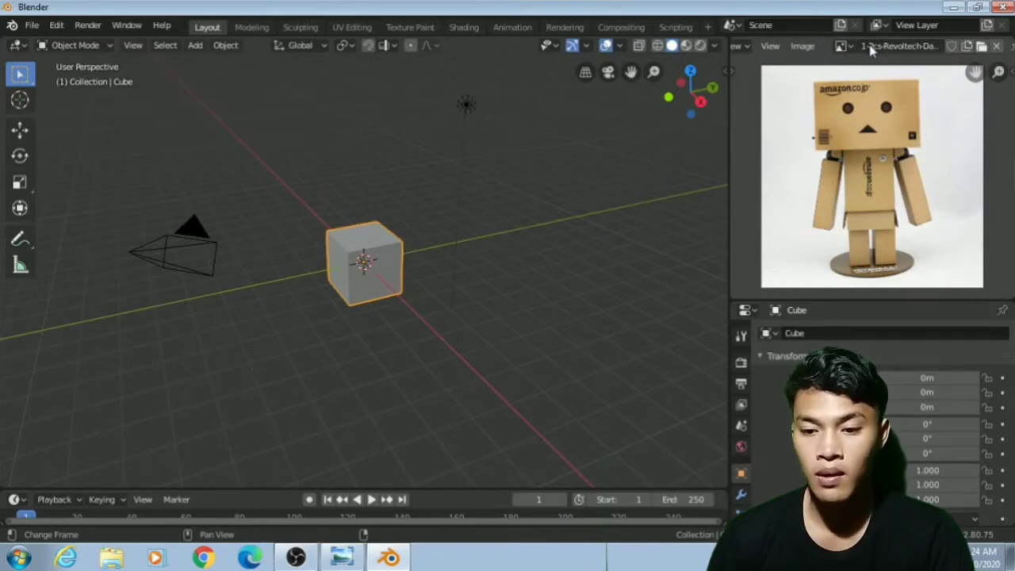
scroll(871, 48, "down", 2)
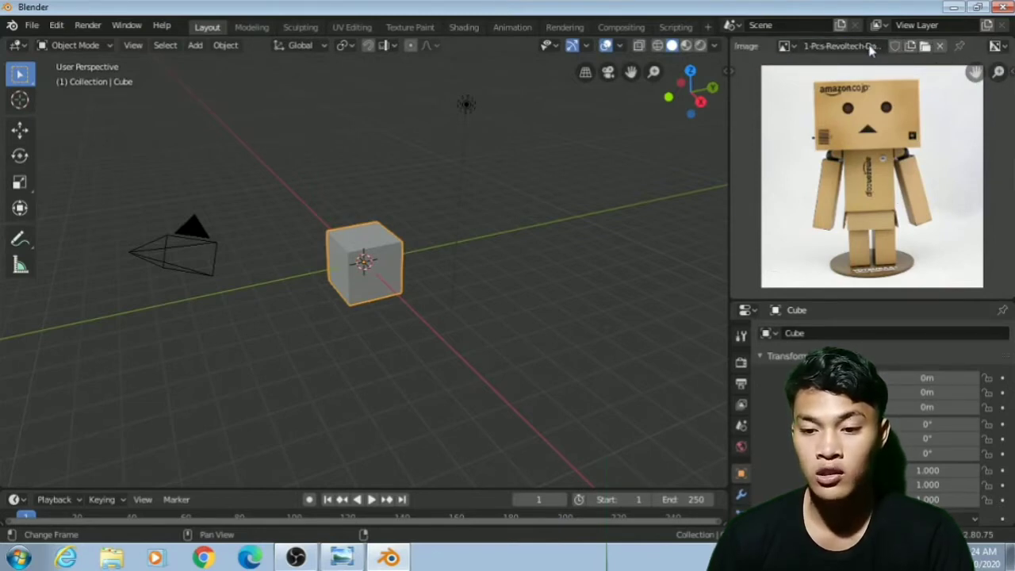
left_click(959, 46)
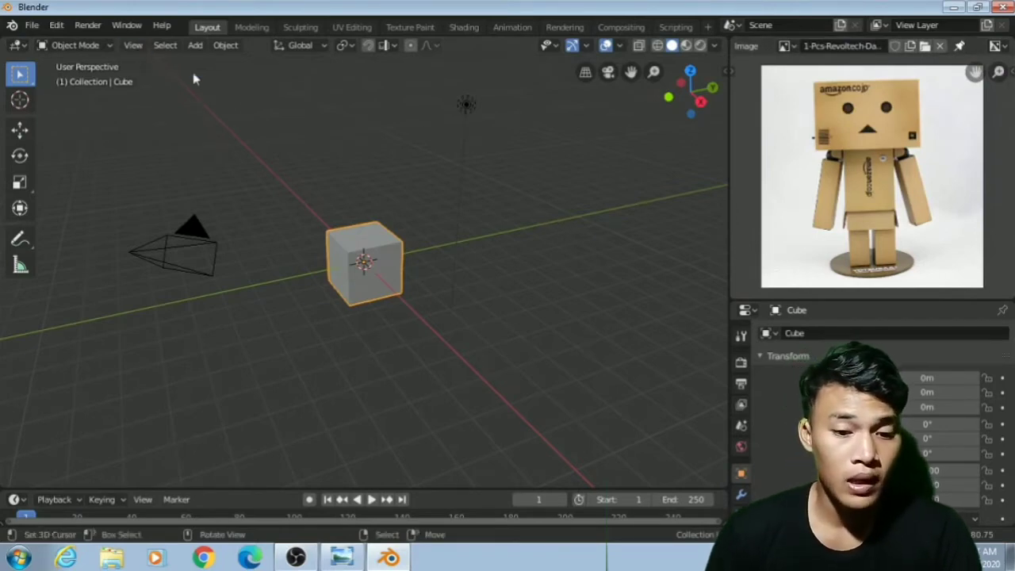
- Set the viewport to the Right view and move the cube up along Z to about 2.43 m
left_click(133, 45)
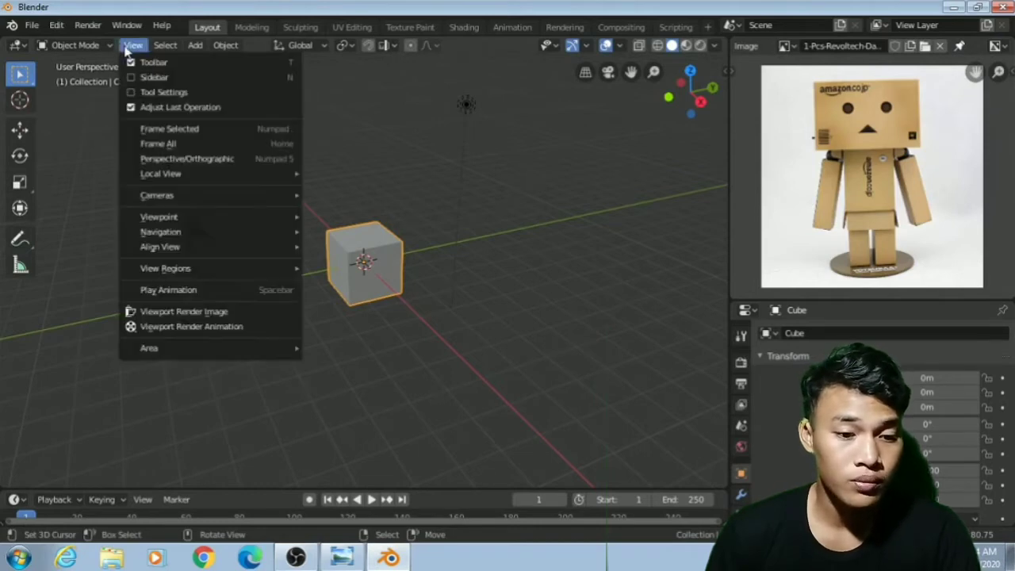
mouse_move(191, 222)
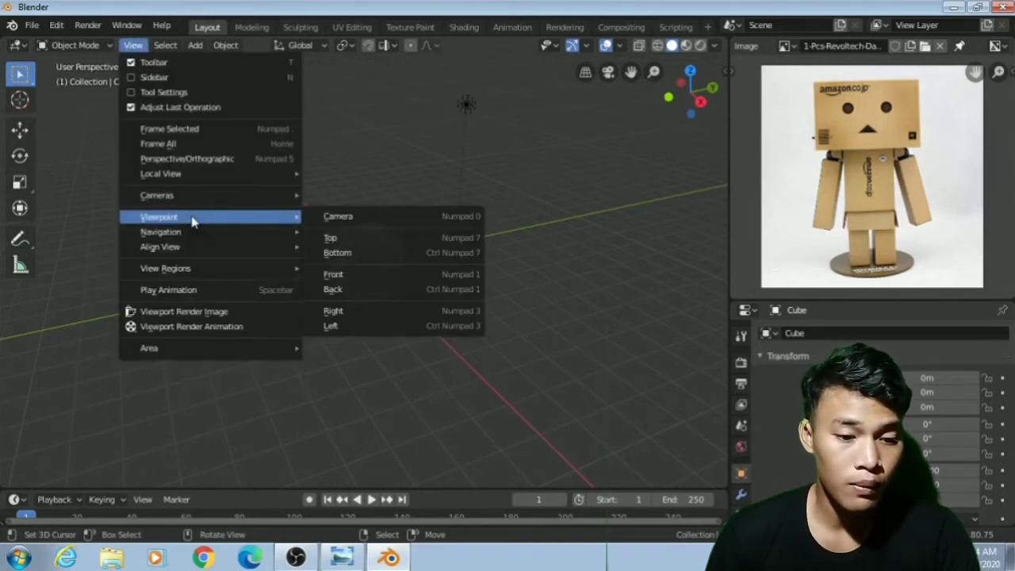
left_click(356, 312)
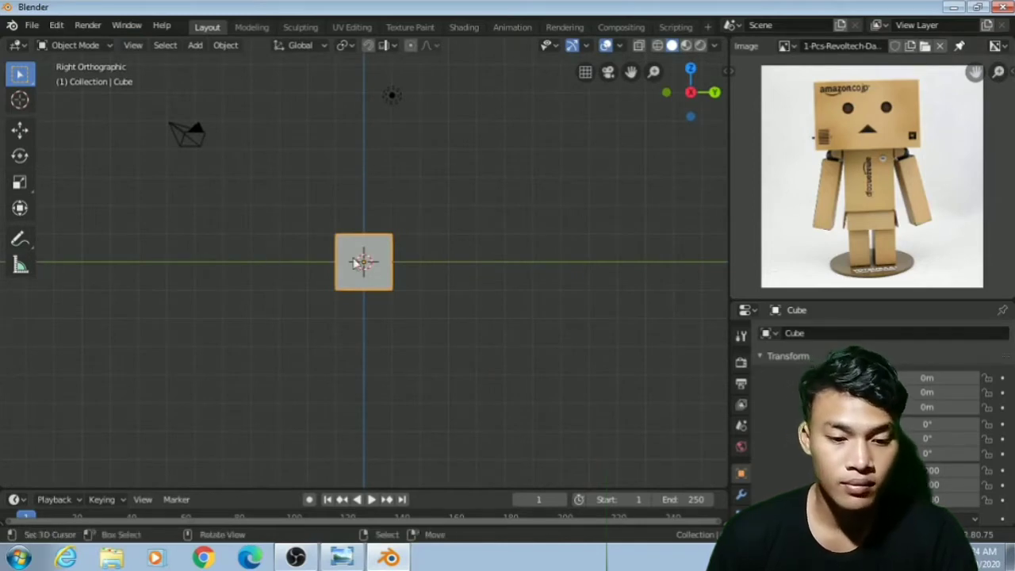
left_click(21, 130)
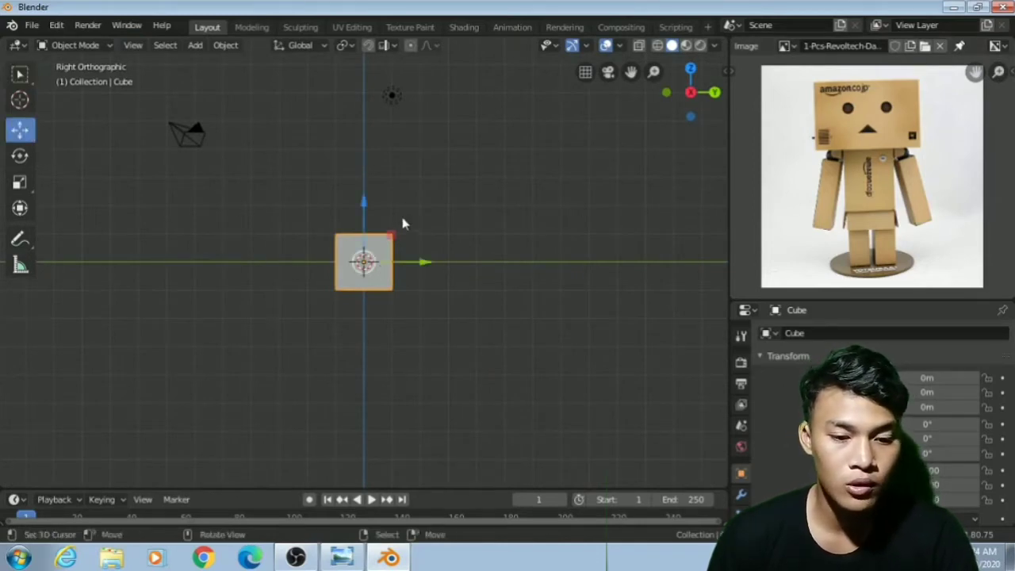
left_click_drag(364, 203, 370, 135)
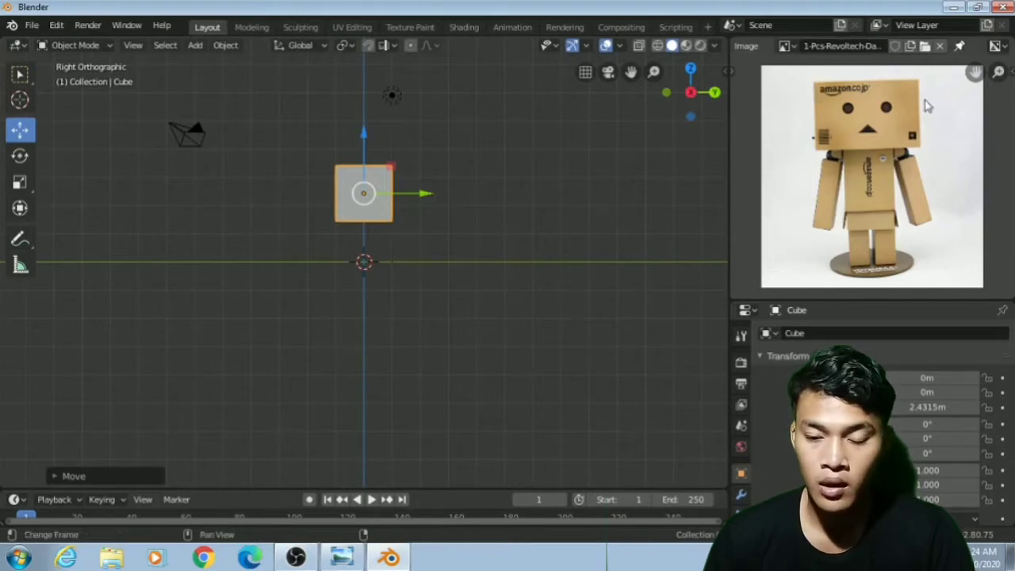
- Scale the raised cube along Y to about 1.51 to form the wide head
key("s")
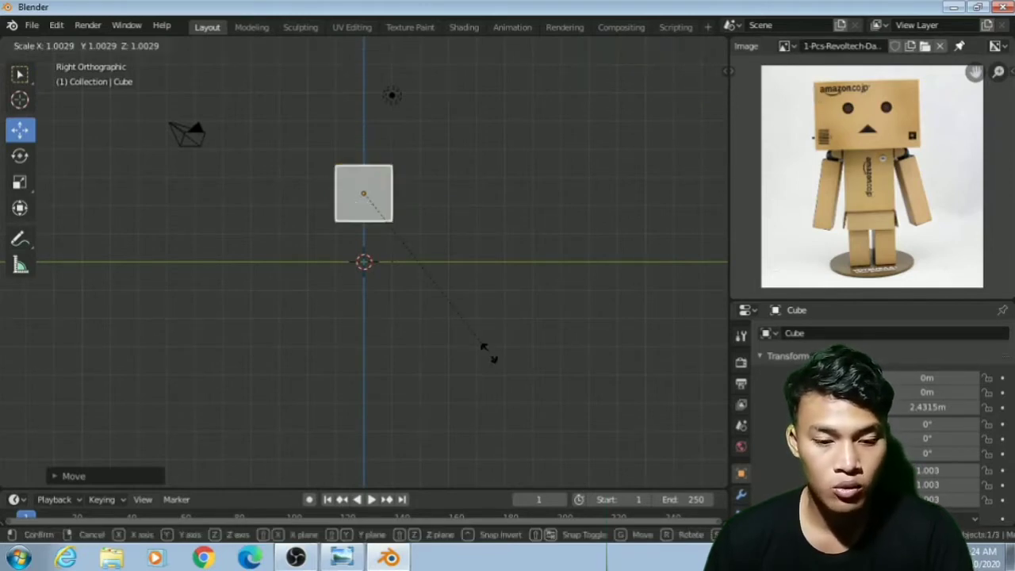
key("y")
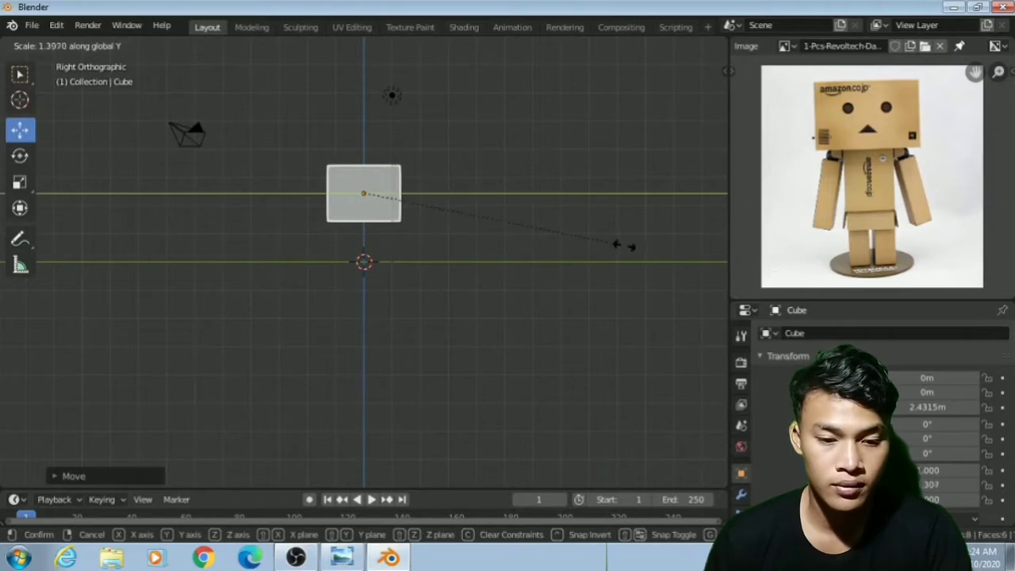
left_click(663, 255)
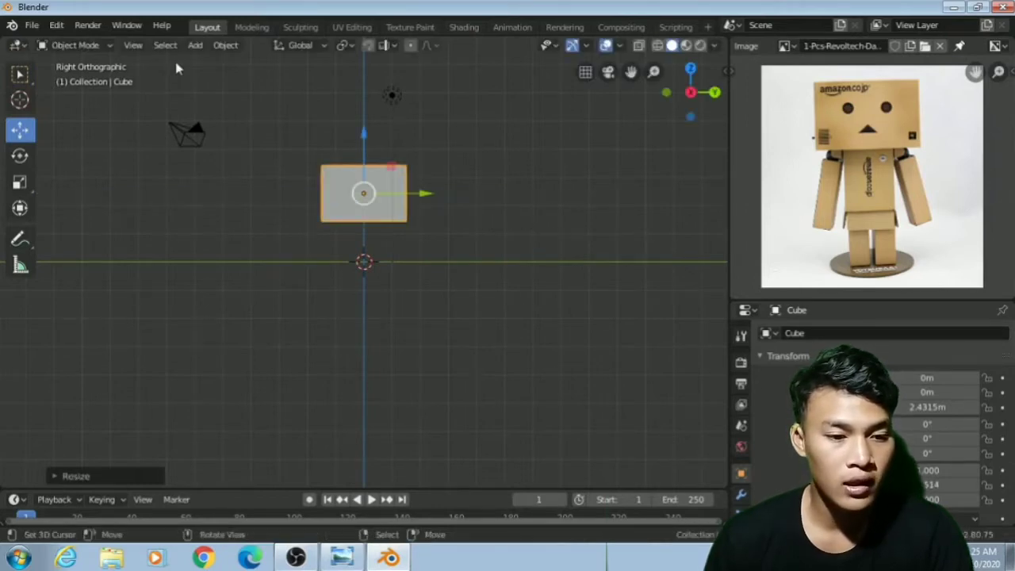
- Add a second mesh cube for the body and move it down along Z to about -0.48 m
left_click(196, 45)
mouse_move(214, 62)
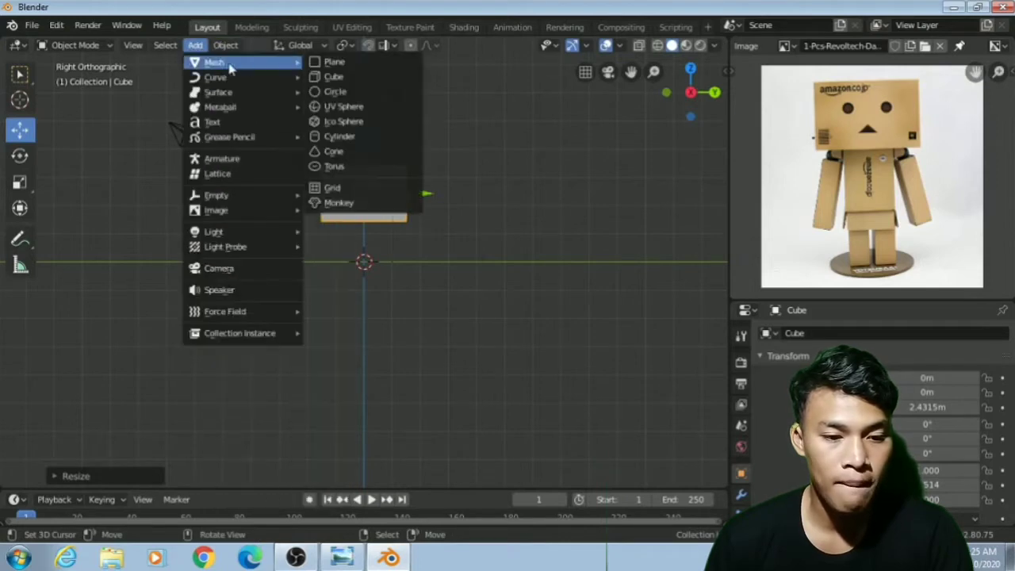
left_click(350, 79)
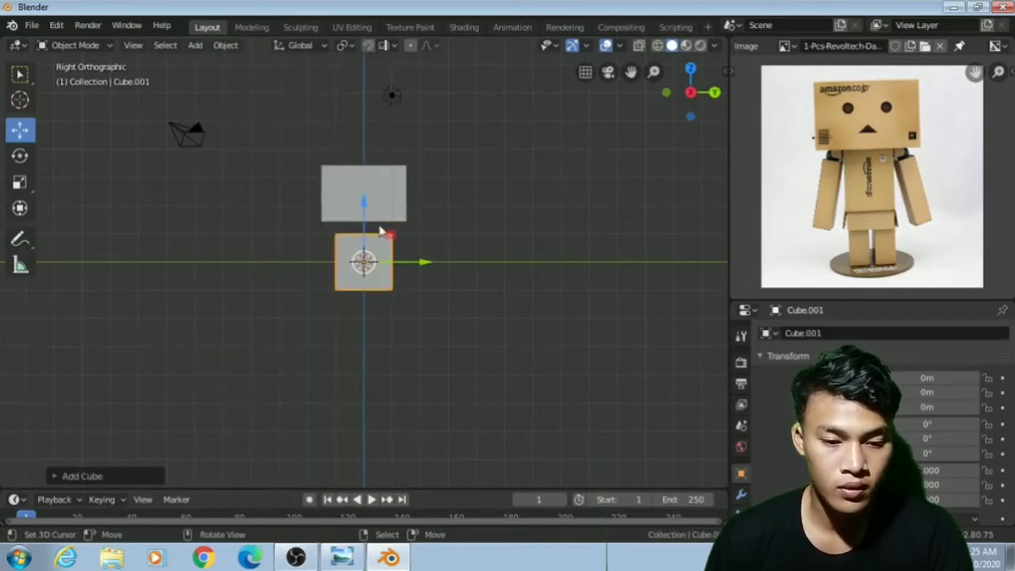
left_click_drag(366, 215, 410, 254)
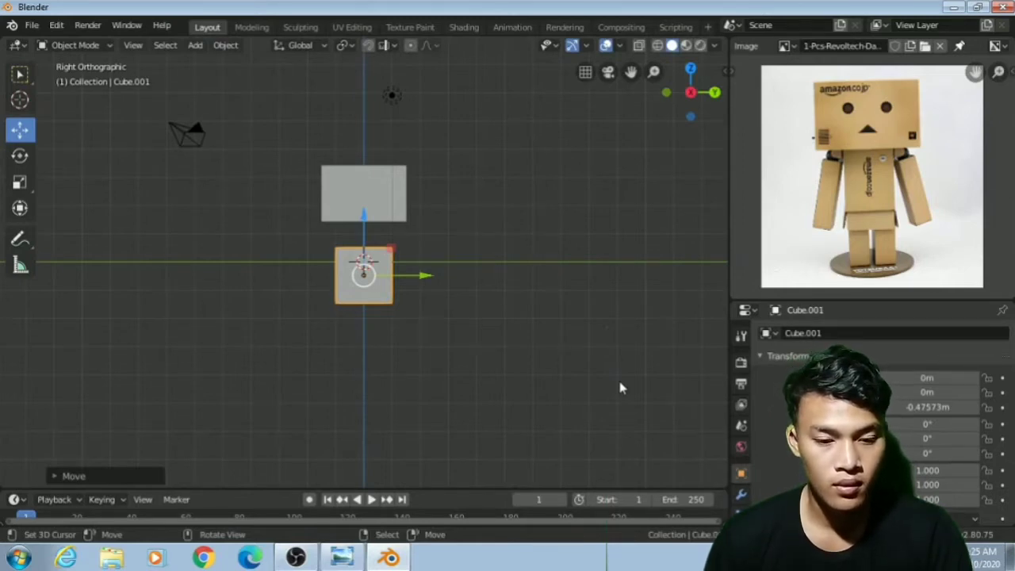
- Scale the body cube along Y to about 0.85 and raise it to about 0.34 m on Z, just beneath the head
key("s")
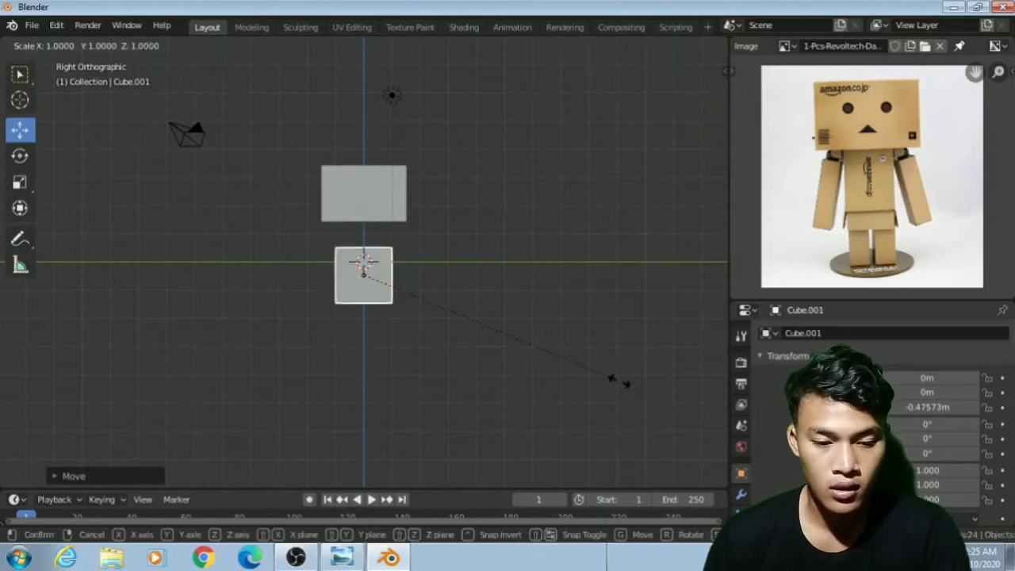
key("y")
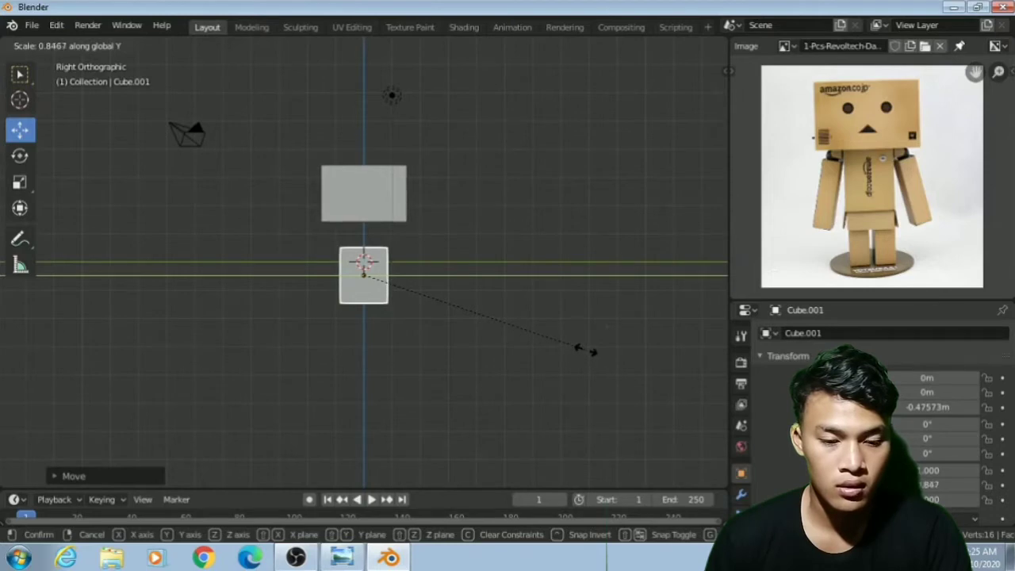
left_click(587, 351)
key("g")
key("z")
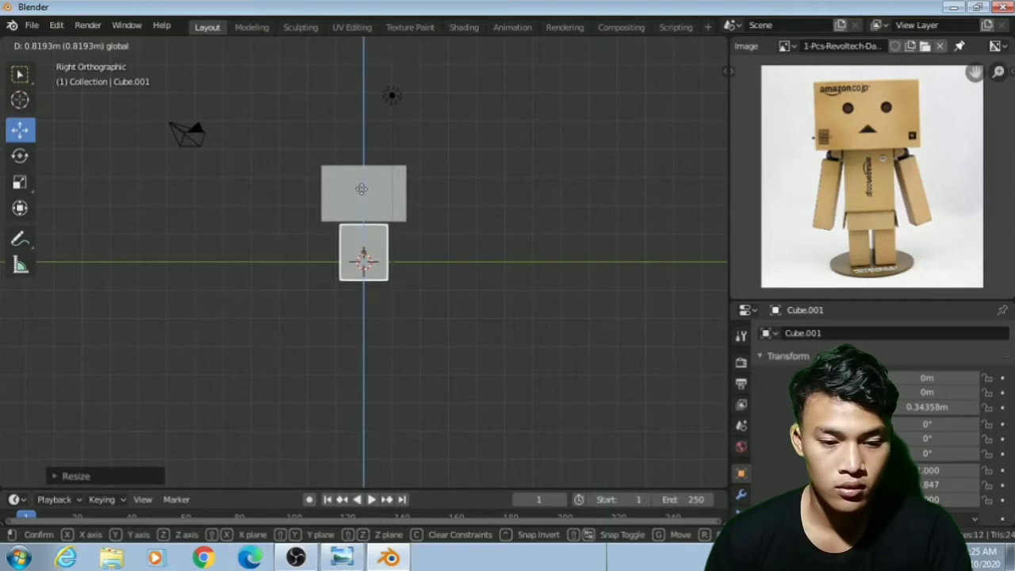
left_click(421, 297)
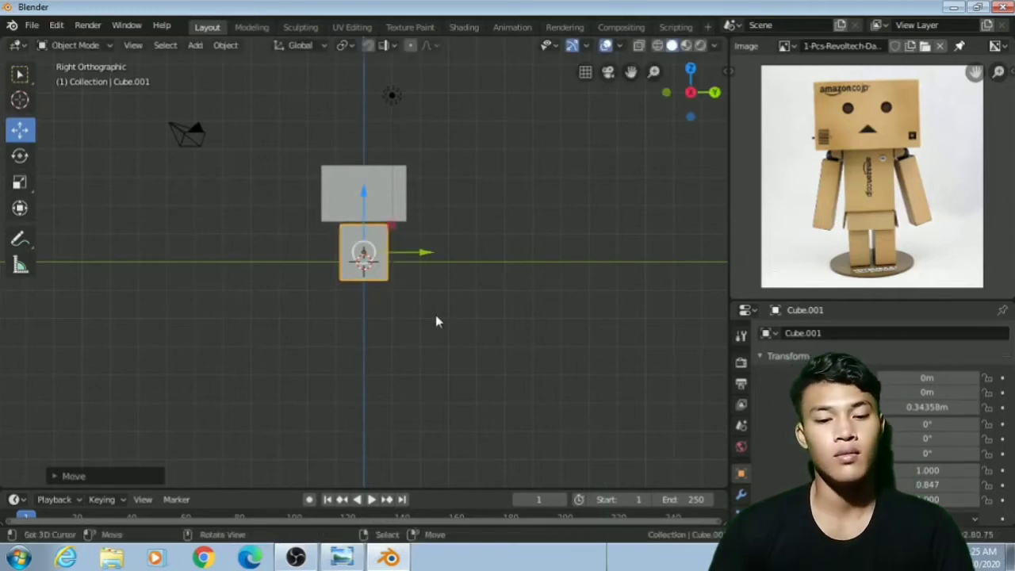
- Place the 3D cursor in the empty space well to the side of the body cube, out of the way
scroll(426, 317, "up", 4)
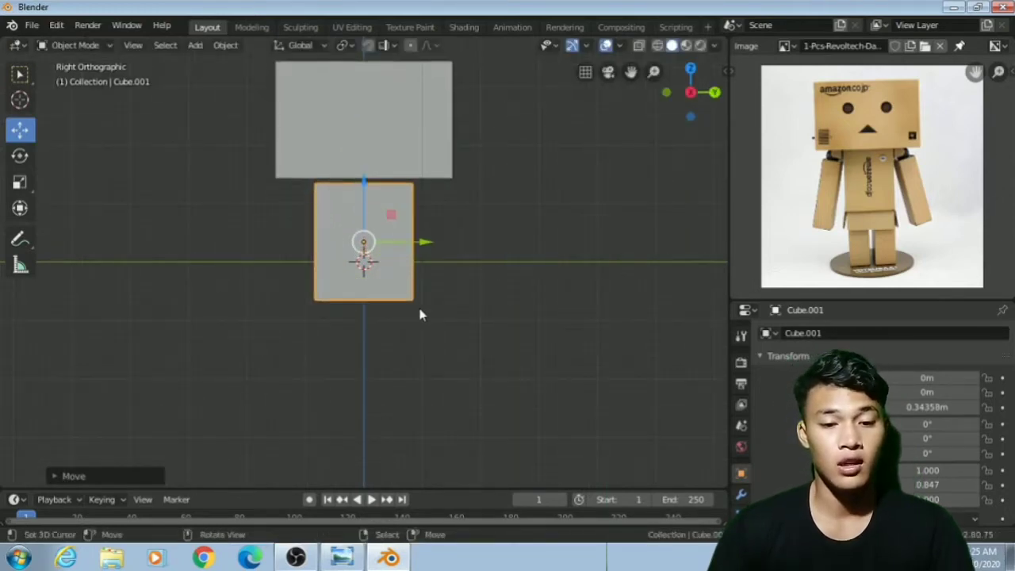
scroll(420, 315, "down", 2)
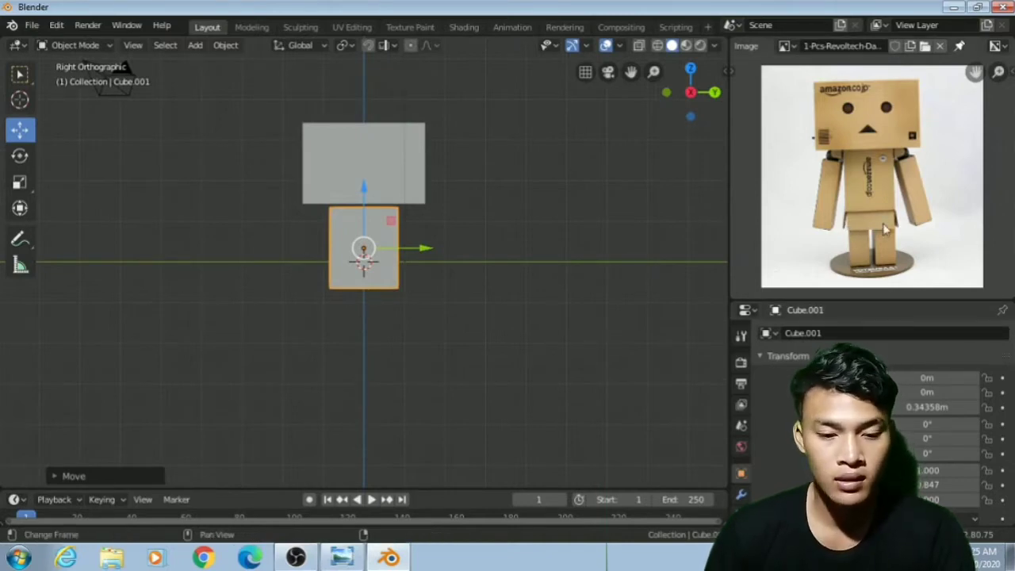
right_click(403, 350, "shift")
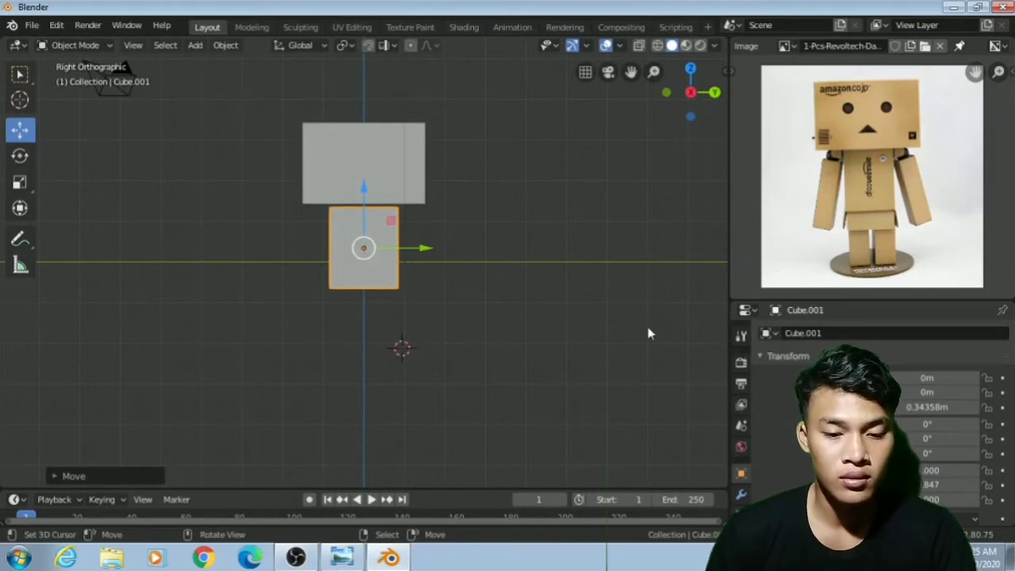
right_click(680, 337, "shift")
- Enter Edit Mode on the body cube and add two evenly spaced vertical loop cuts across its wide face
left_click(89, 46)
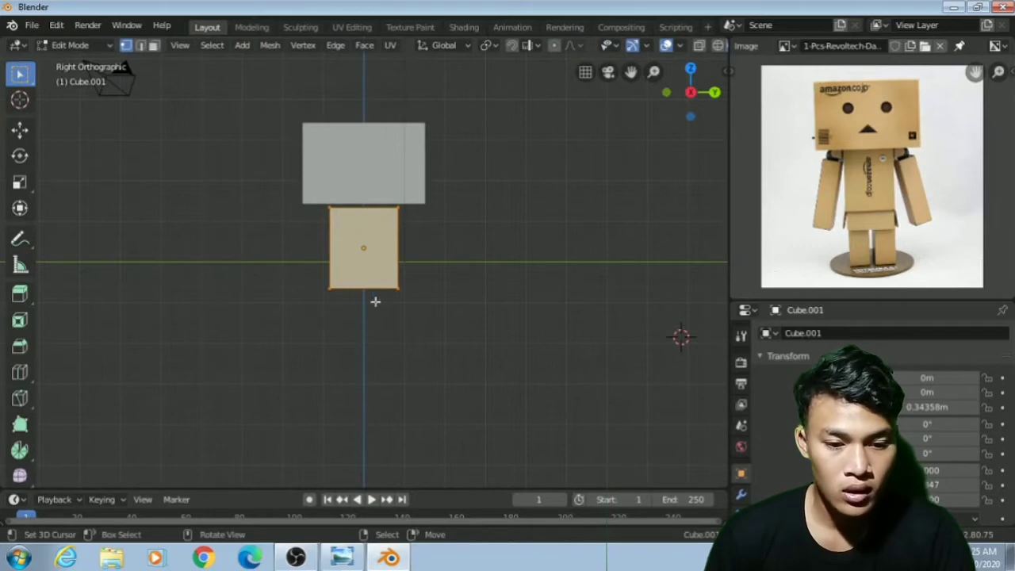
key("ctrl")
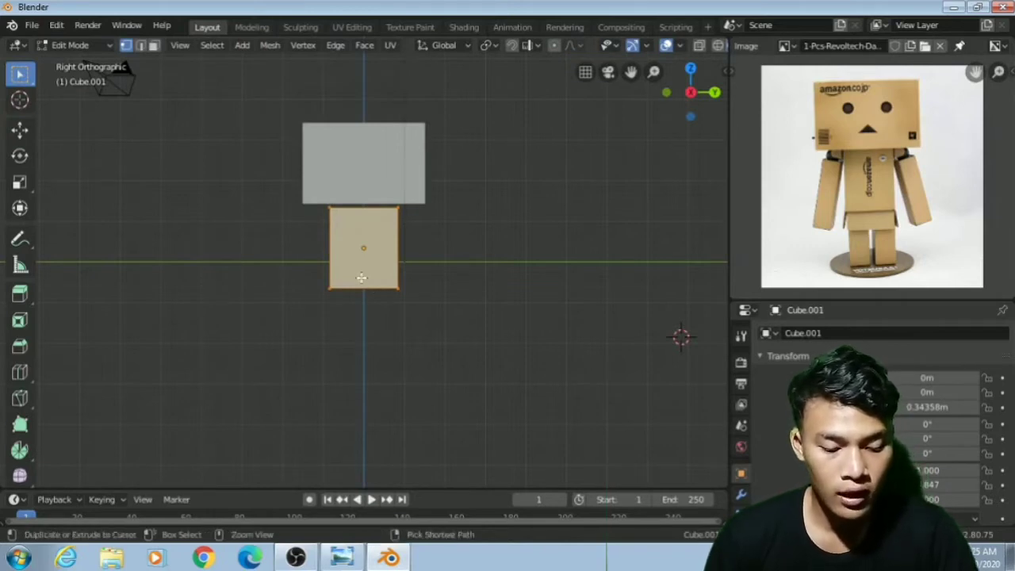
key("ctrl+r")
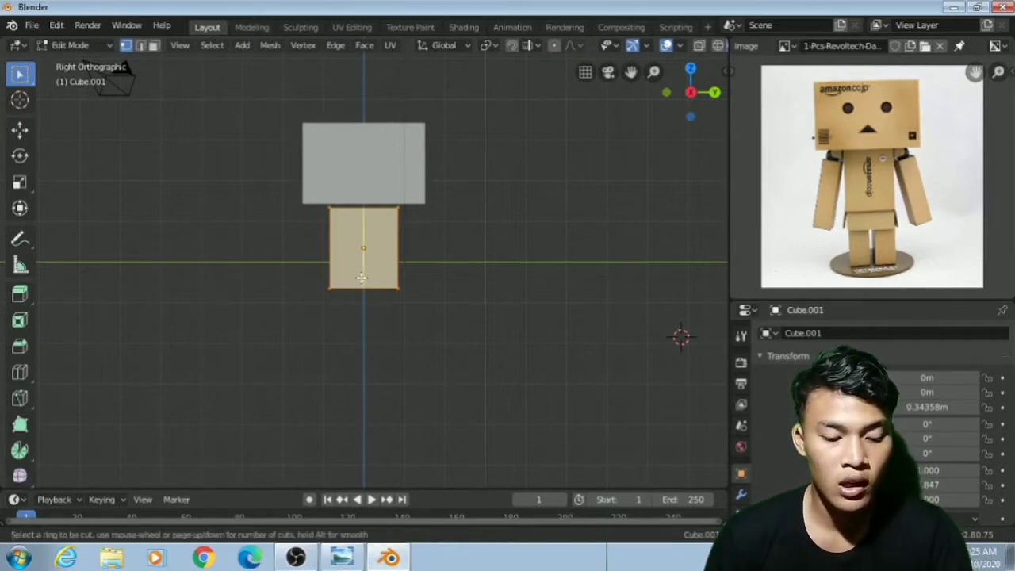
scroll(361, 277, "up", 1)
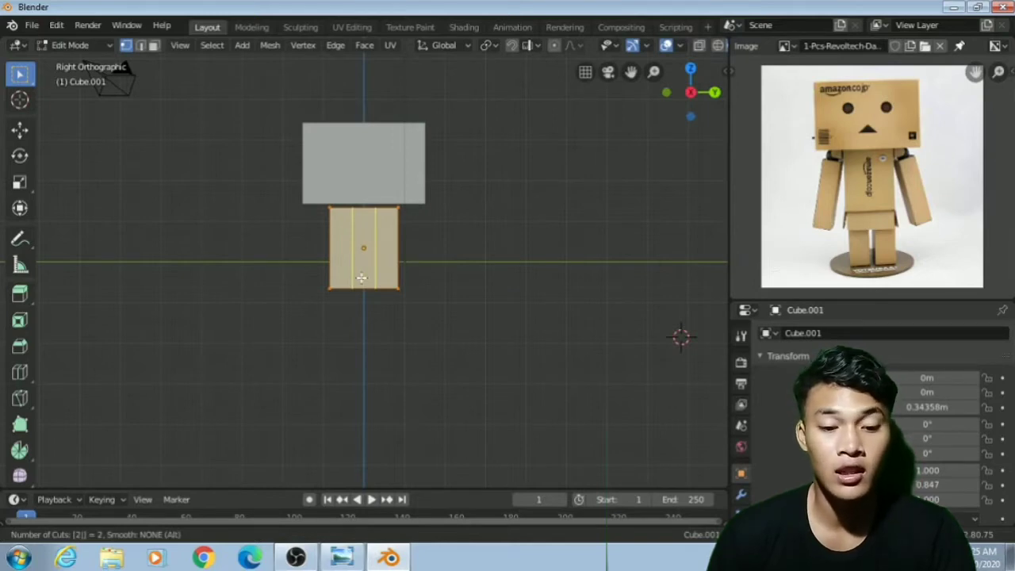
left_click(361, 278)
right_click(361, 278)
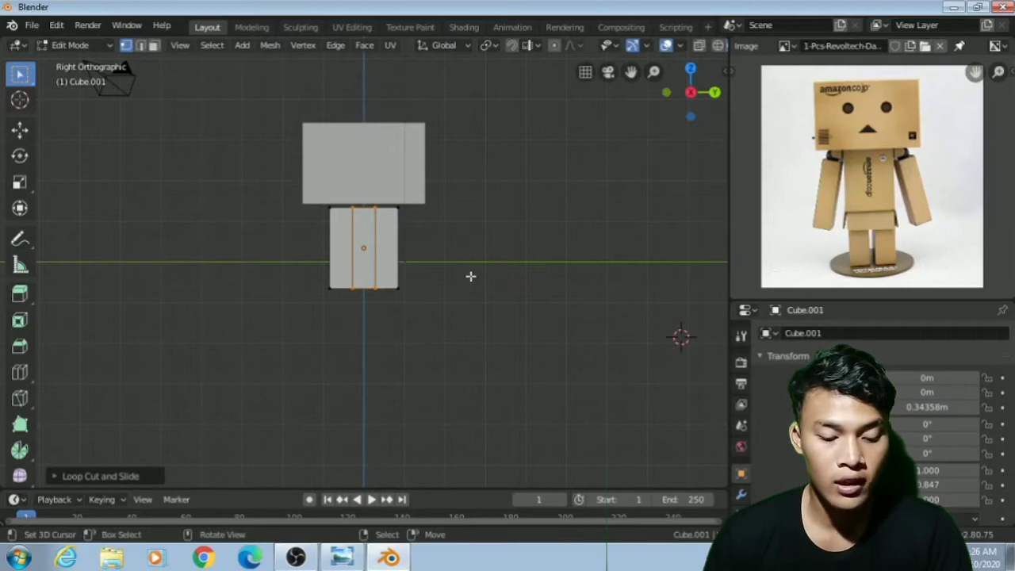
- Scale the two new edge loops apart along Y until they sit close to the body's outer side edges
key("s")
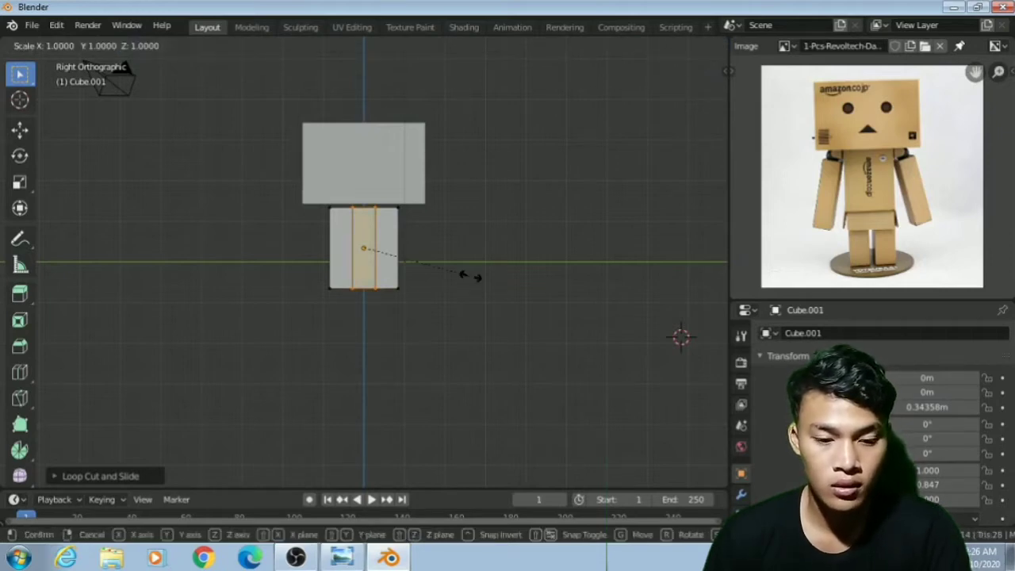
key("y")
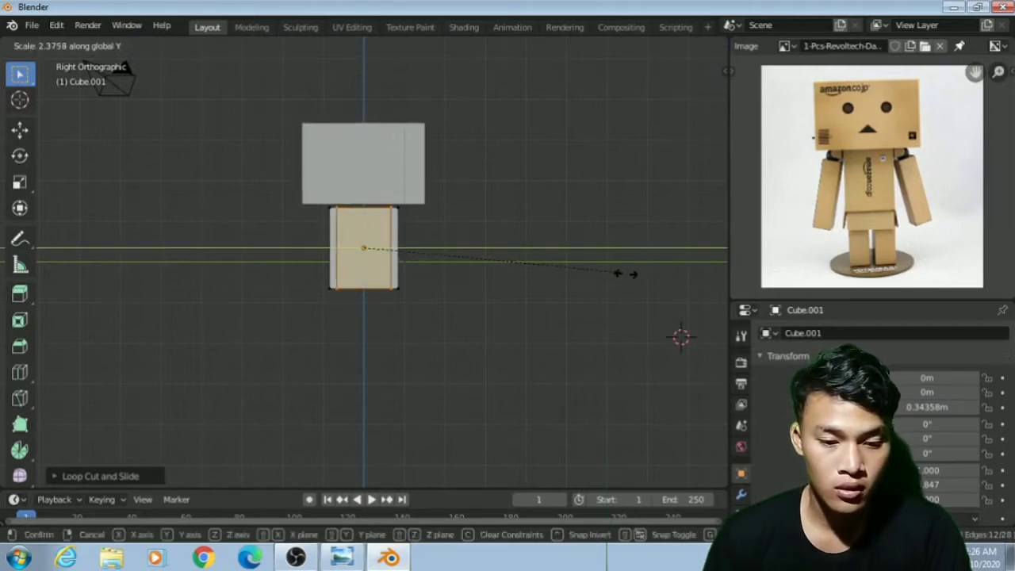
left_click(648, 282)
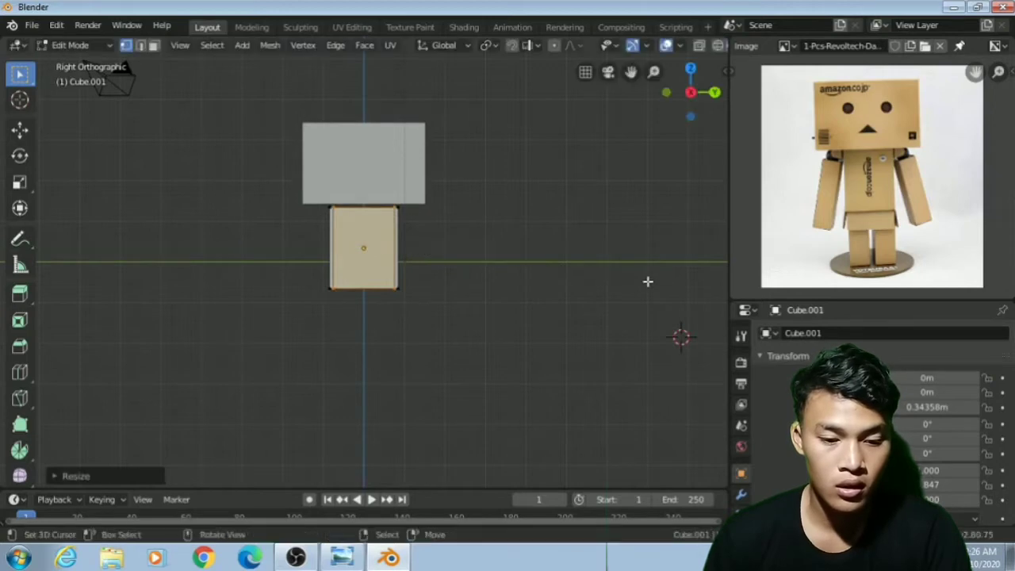
- Add two evenly spaced vertical loop cuts across the adjacent side of the body cube
middle_click_drag(351, 333, 365, 281)
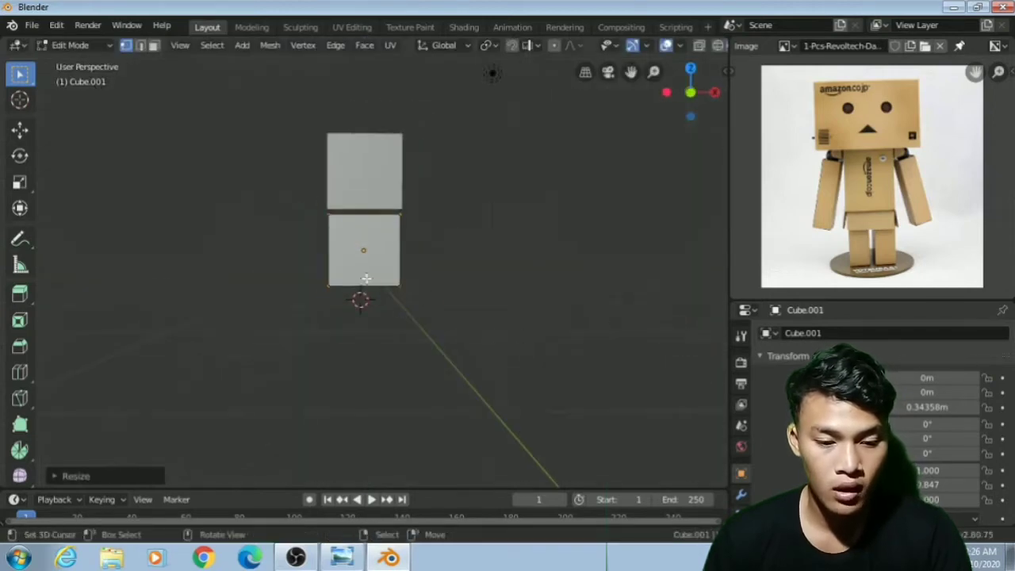
key("ctrl+r")
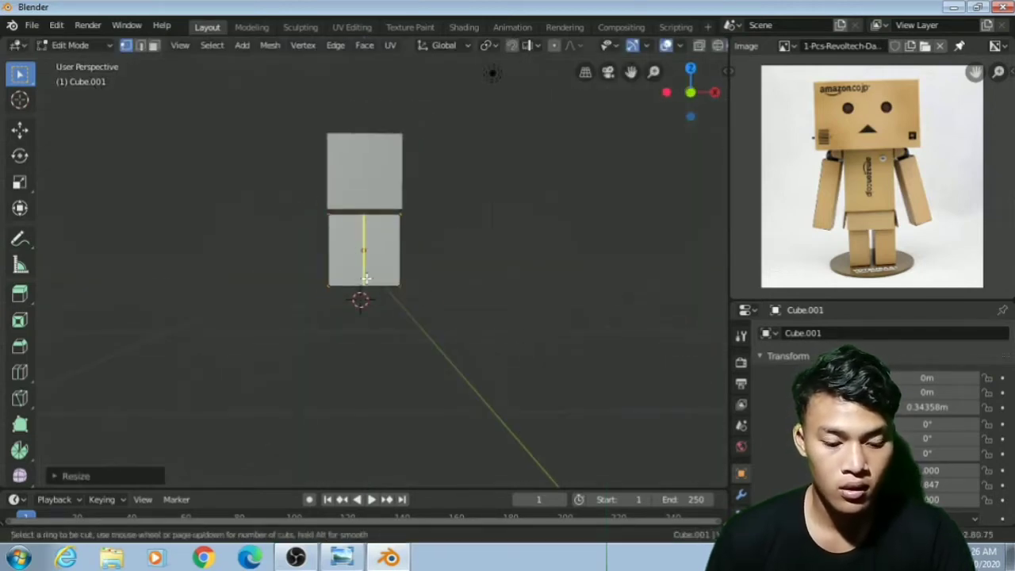
scroll(365, 277, "up", 1)
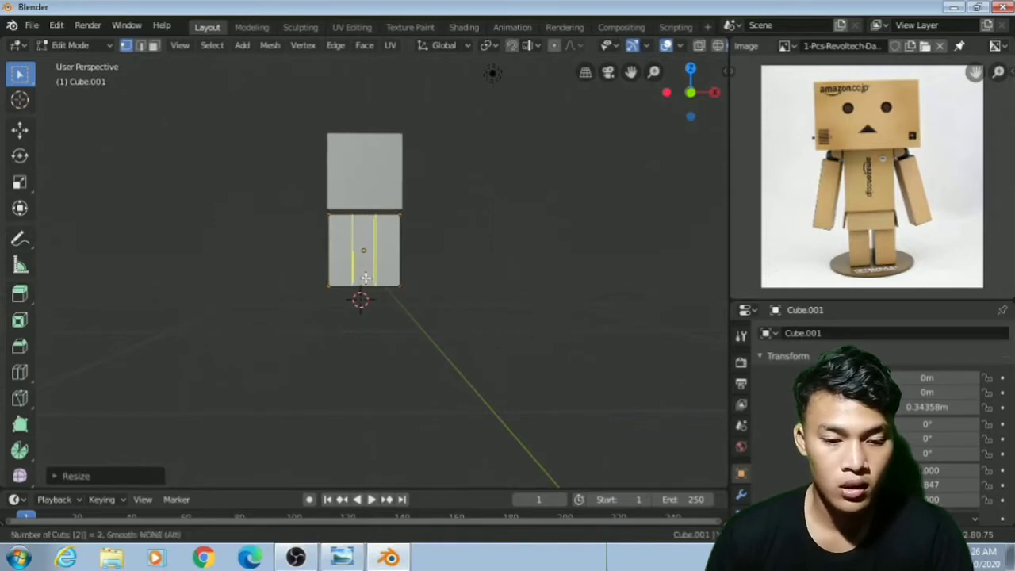
left_click(365, 277)
right_click(363, 275)
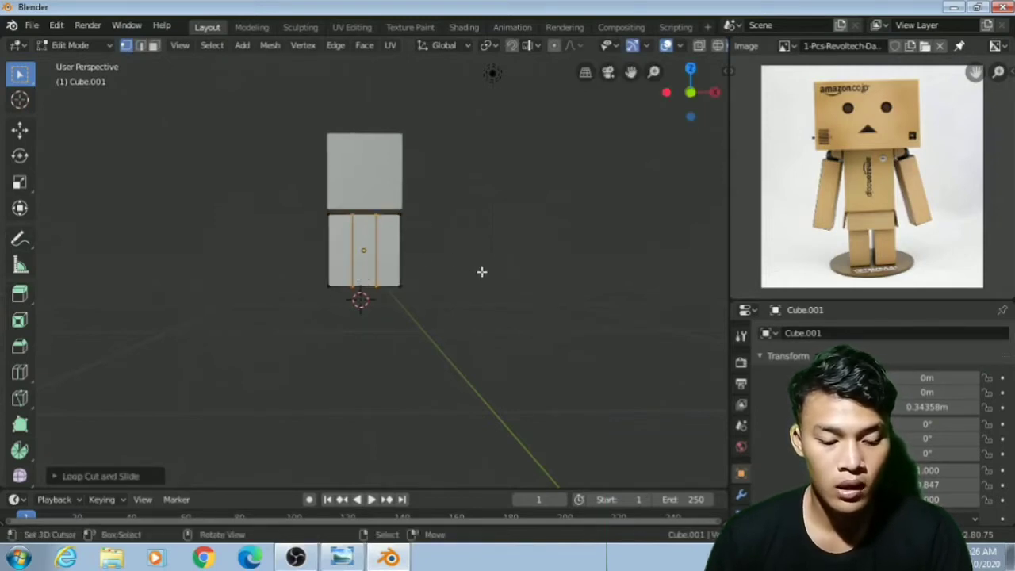
- Spread this second pair of edge loops along X until they lie just inside the body's outer edges
key("s")
key("x")
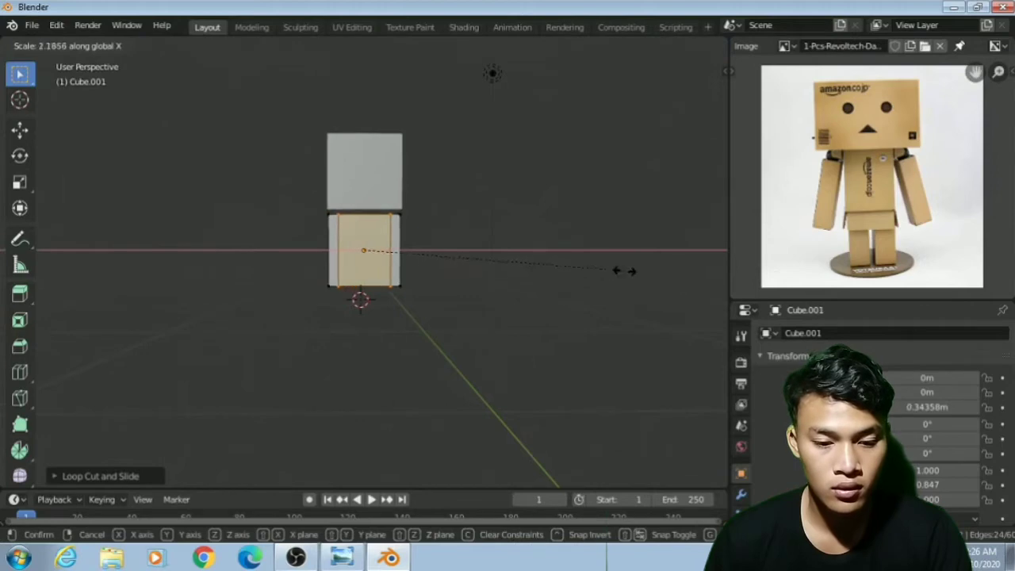
left_click(675, 274)
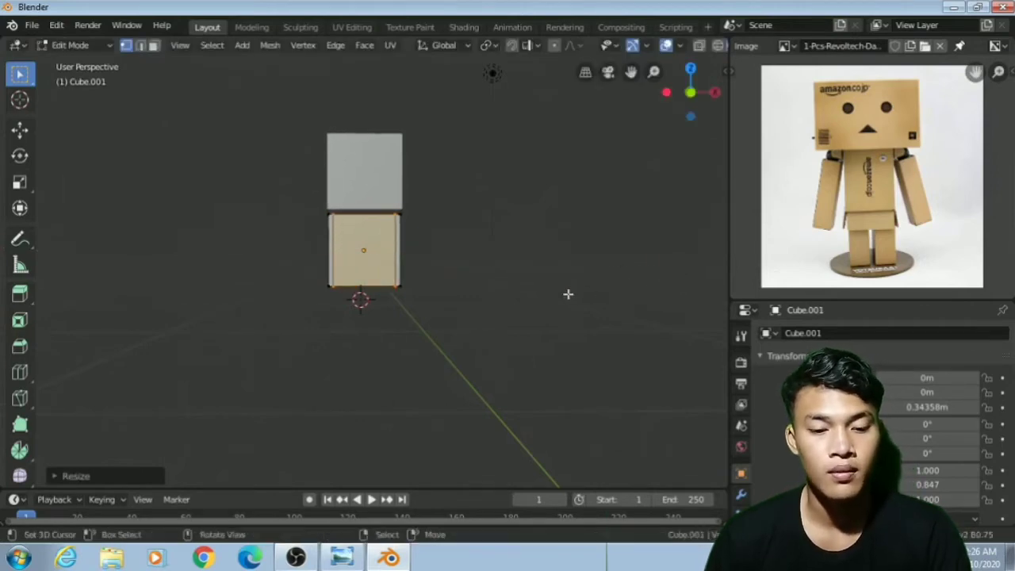
- Extrude the two full-width narrow face strips at the X ends of the body's underside downward as a pair of thin flaps
middle_click_drag(569, 292, 410, 270)
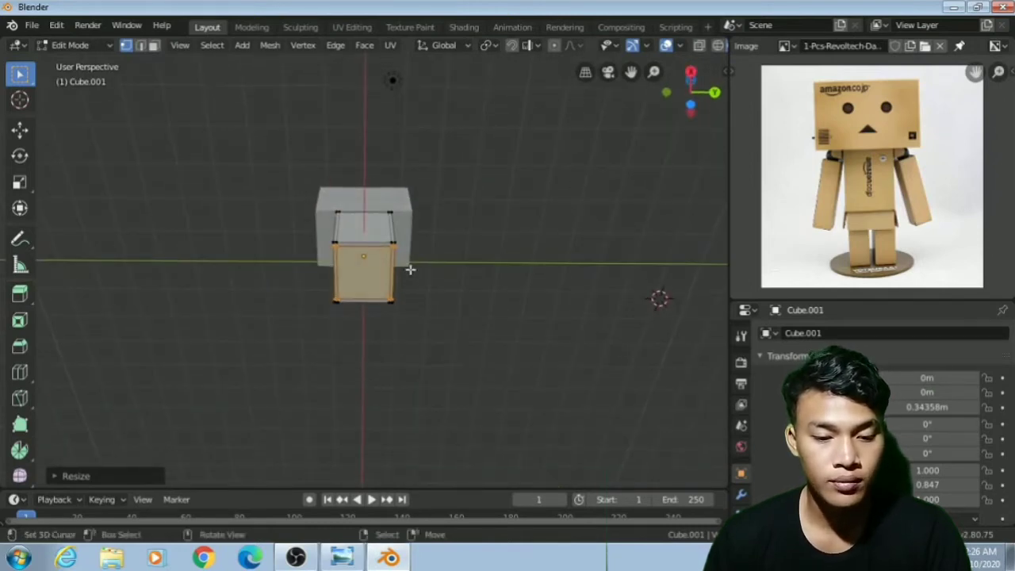
scroll(432, 283, "up", 3)
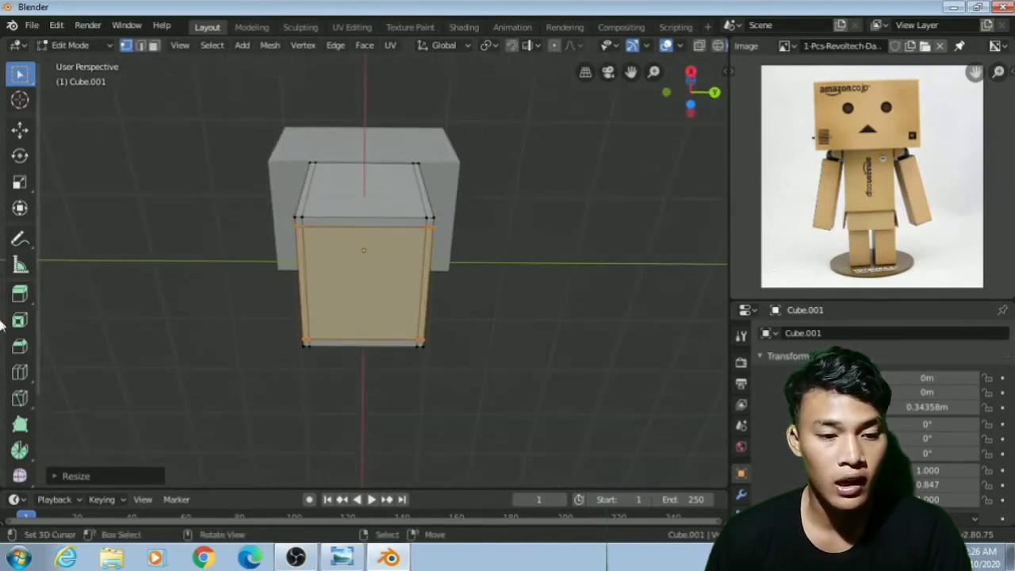
left_click(155, 47)
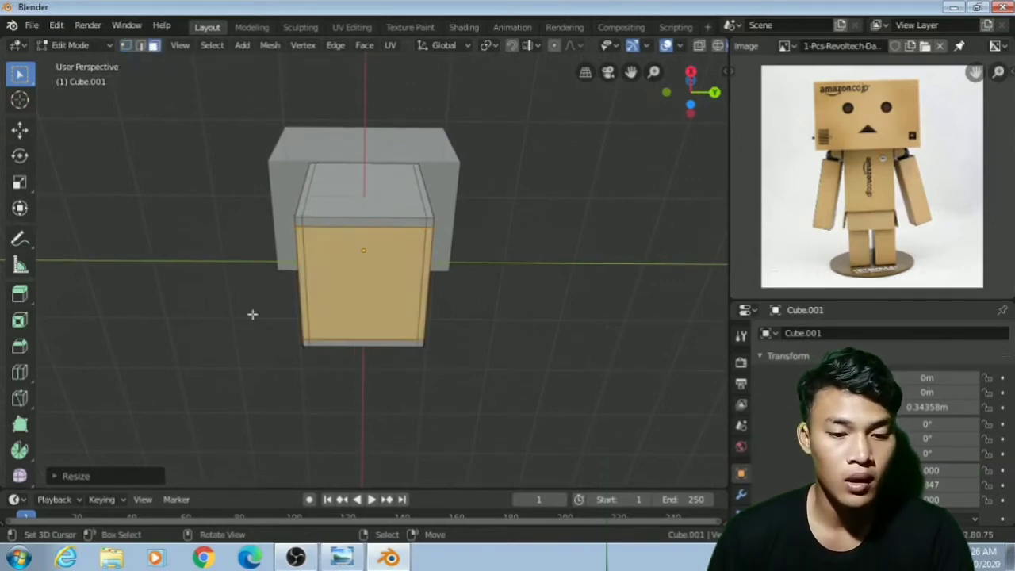
left_click(557, 307)
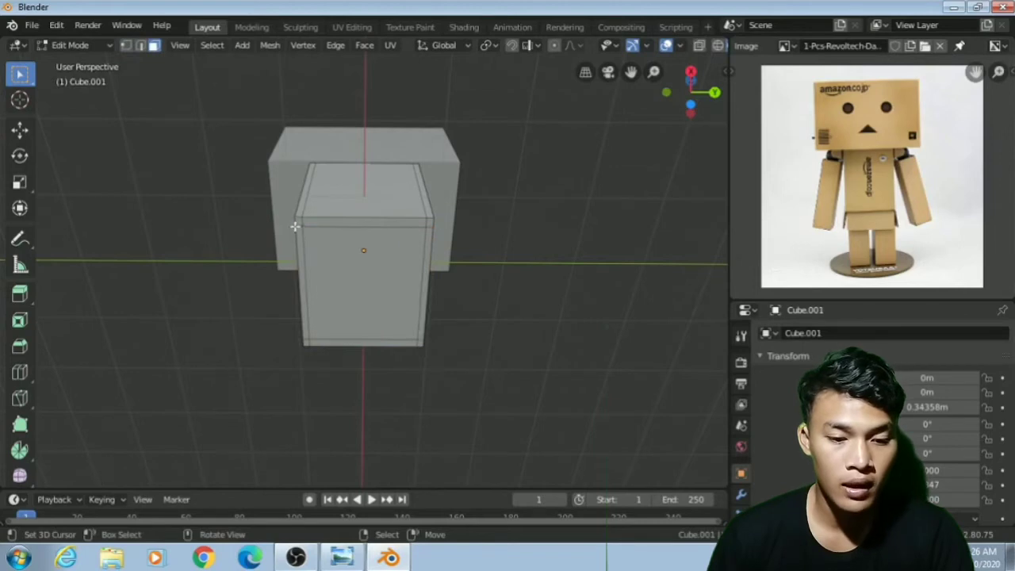
key("ctrl+r")
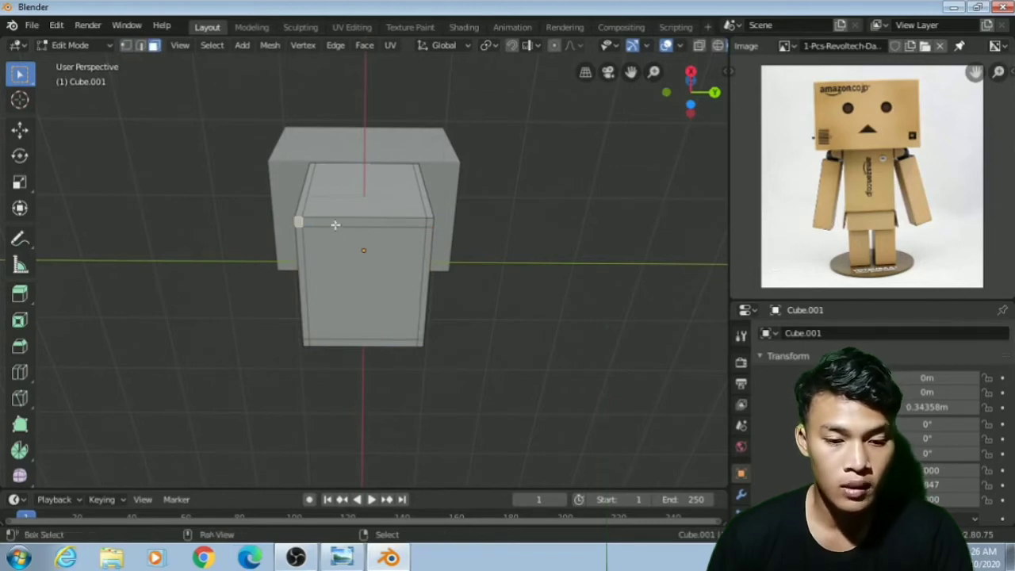
left_click(429, 224)
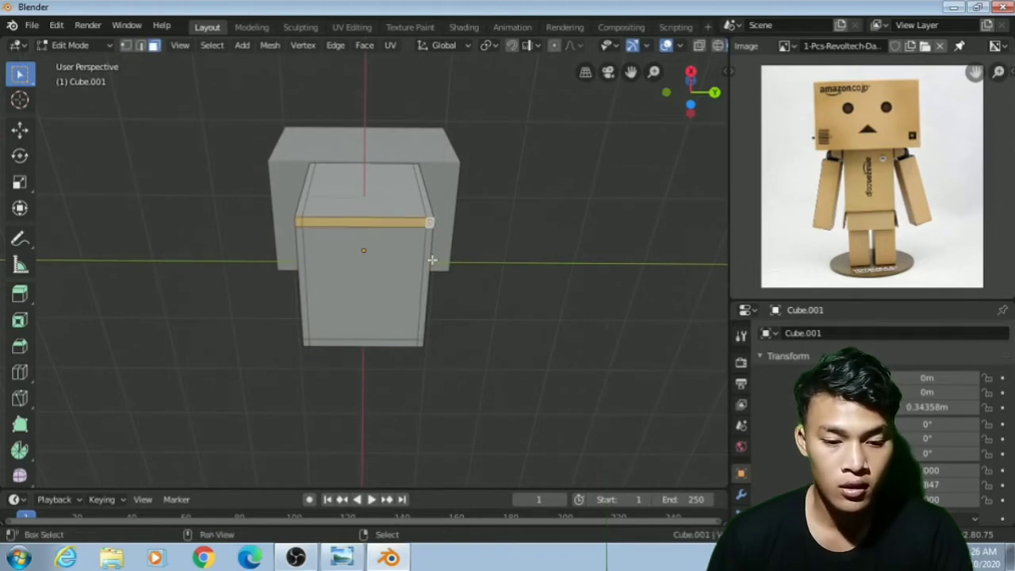
left_click(420, 344, "shift")
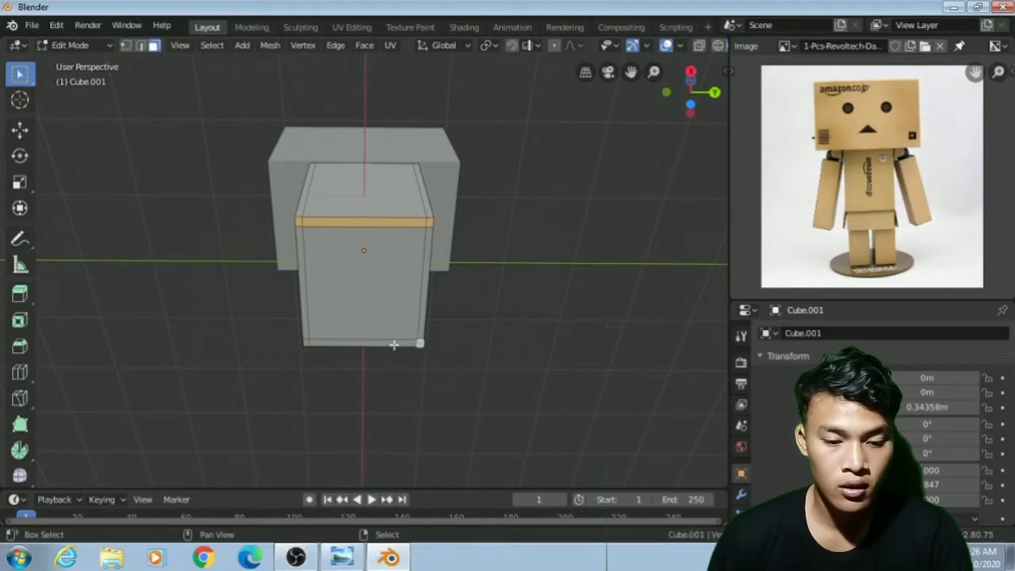
left_click(393, 344, "alt+shift")
left_click(306, 343, "shift")
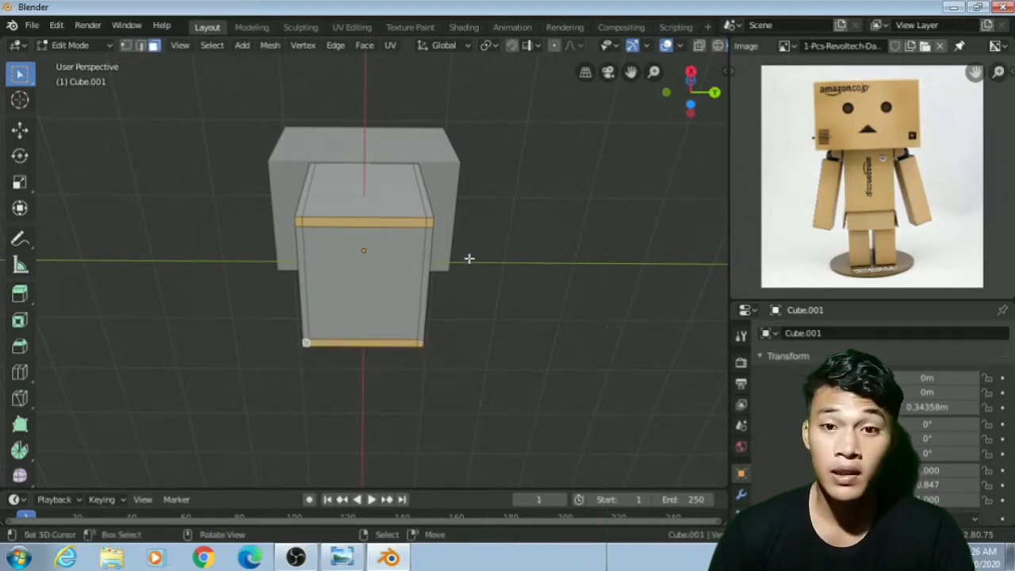
middle_click_drag(468, 258, 639, 369)
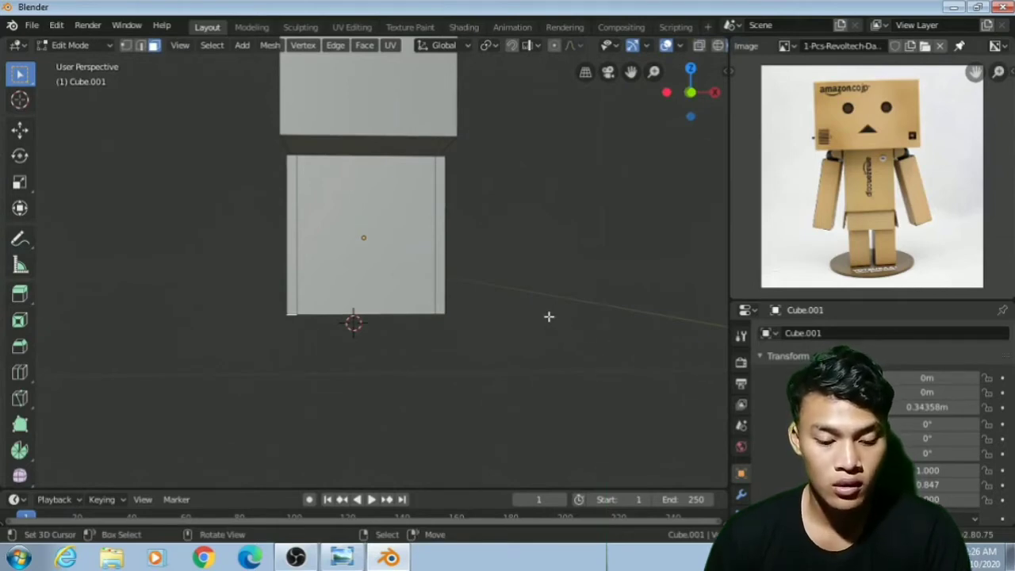
key("e")
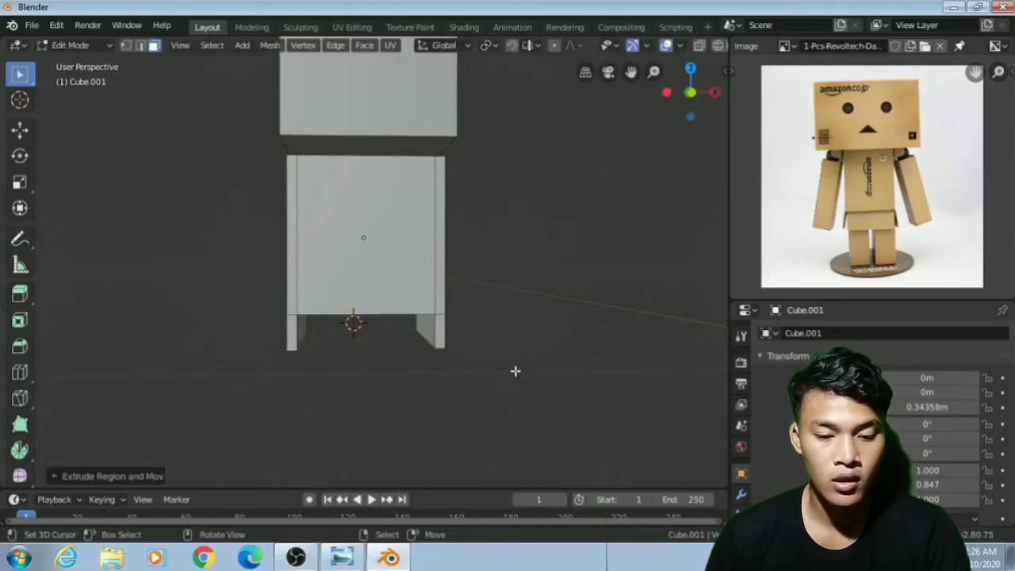
- Keep only the end faces of the positive-X flap selected and move them outward along X so it flares away from the body
middle_click_drag(479, 404, 477, 263)
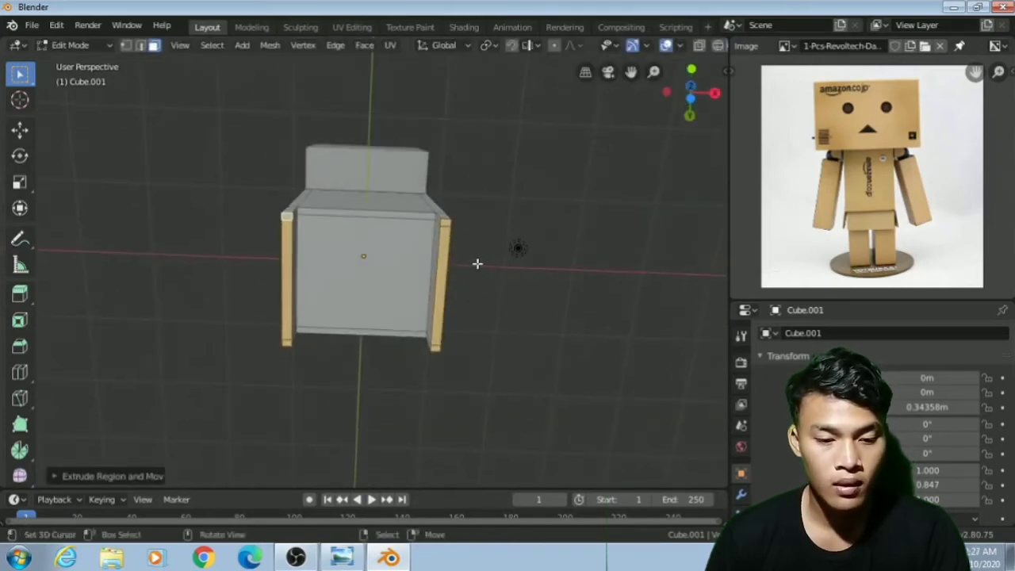
left_click(287, 342, "shift")
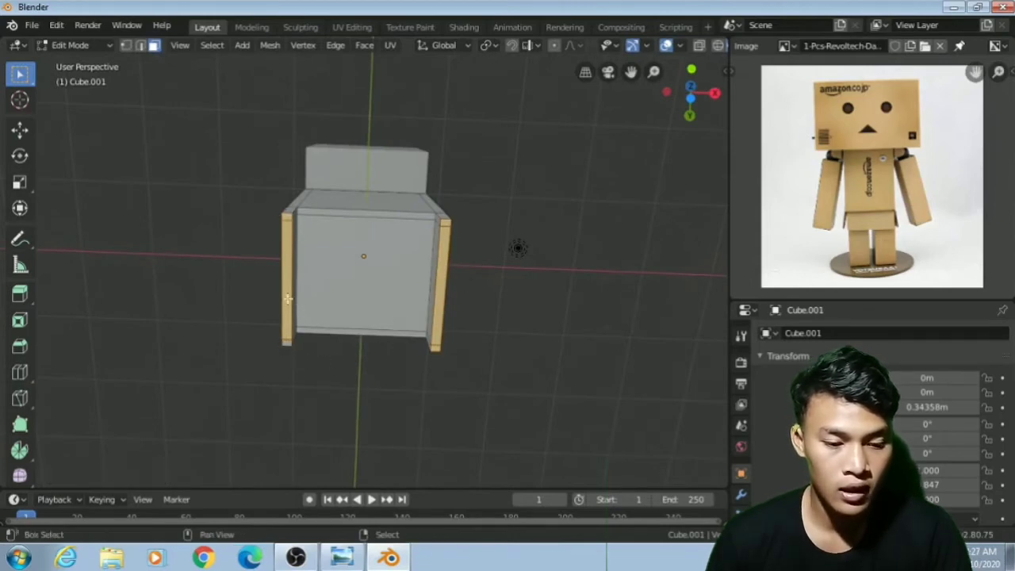
left_click(288, 299, "shift")
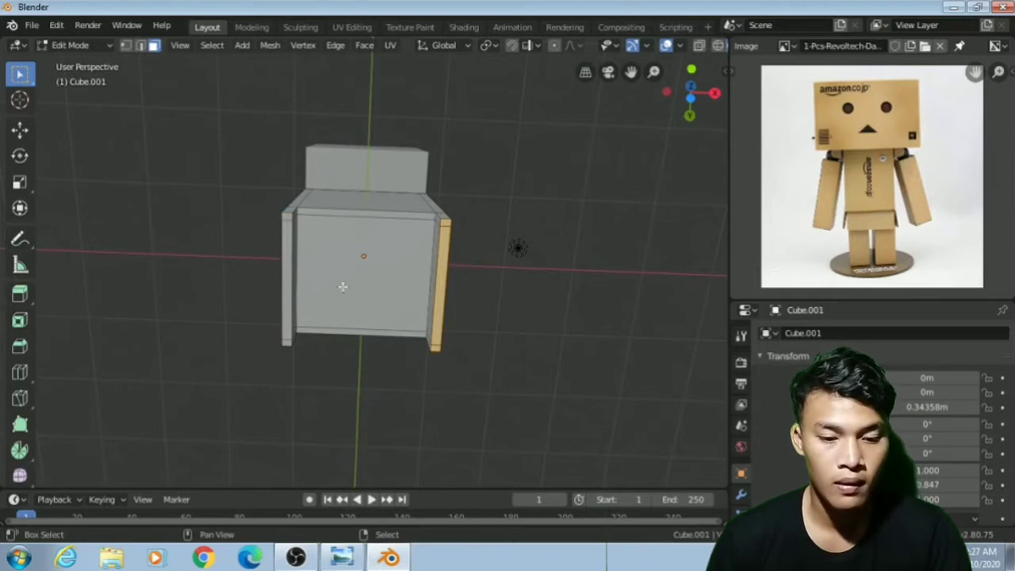
left_click(20, 128)
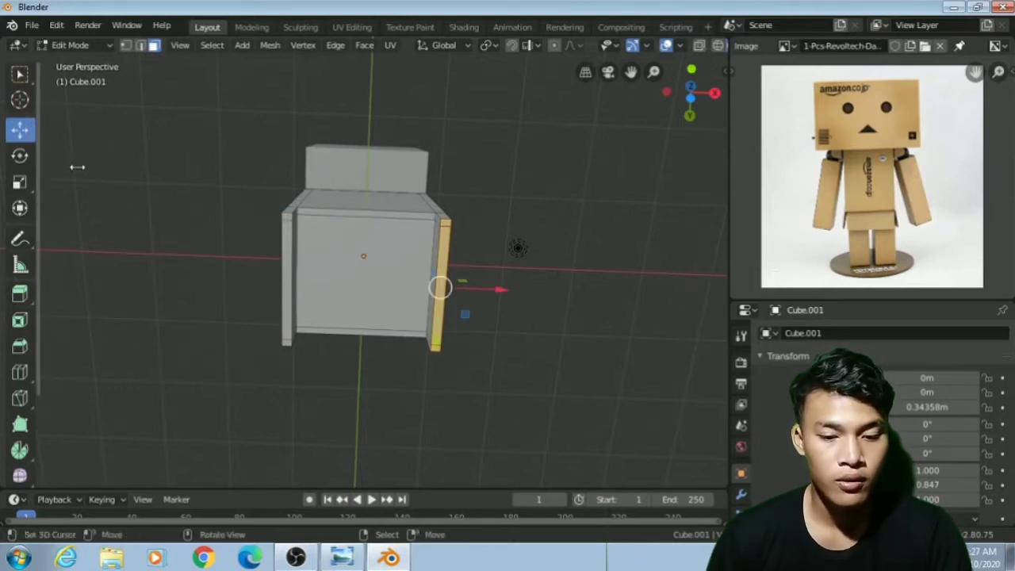
left_click_drag(485, 290, 503, 278)
- Select the end faces of the negative-X flap and move them outward along X to flare it like the opposite one
middle_click_drag(503, 262, 522, 198)
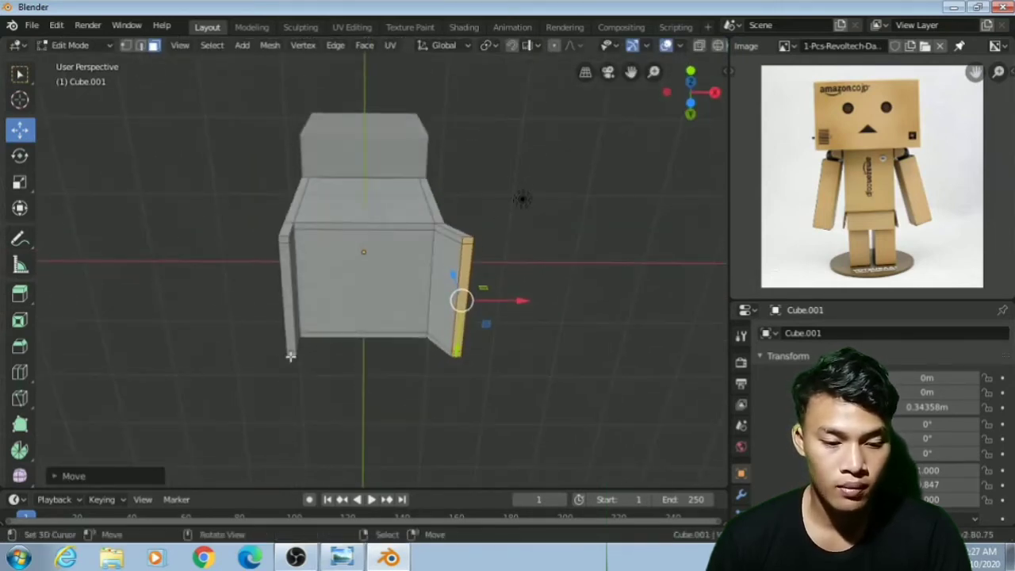
left_click(292, 352)
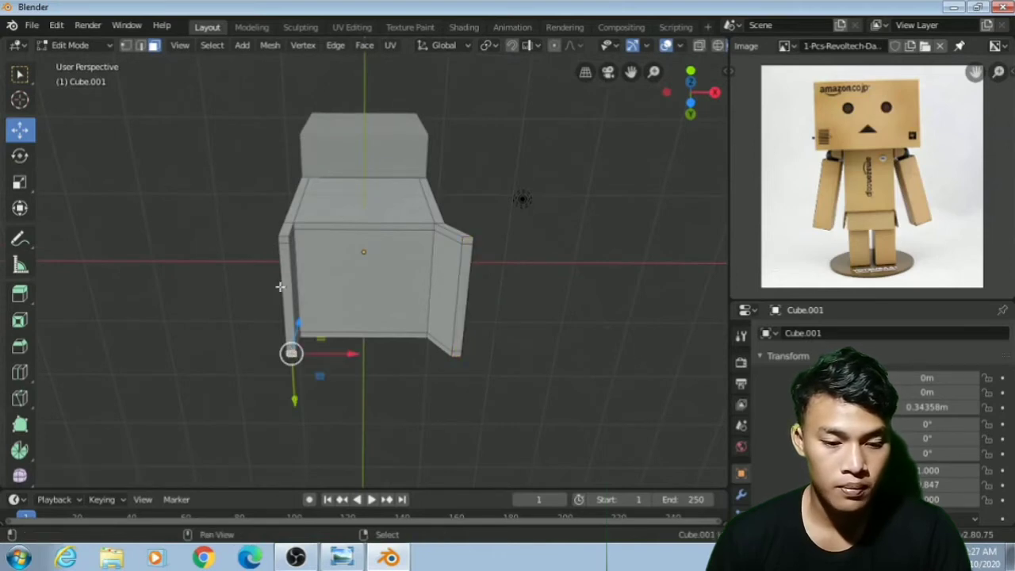
left_click(291, 251)
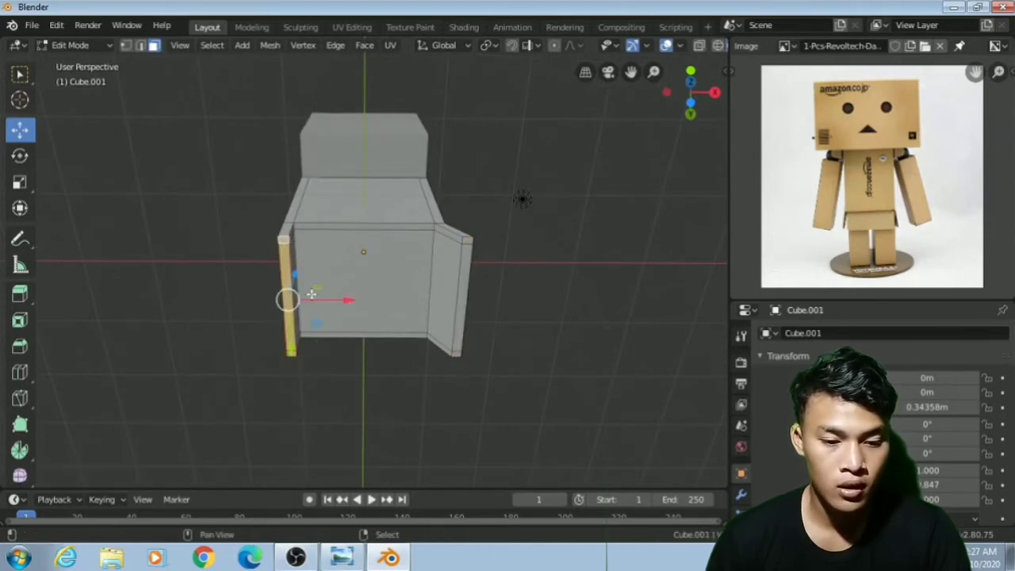
left_click_drag(341, 311, 325, 300)
left_click(550, 261)
- Extrude the narrow bottom strip between the flaps on the body's negative-Y side about 0.43 m downward as a third flap
middle_click_drag(580, 247, 396, 239)
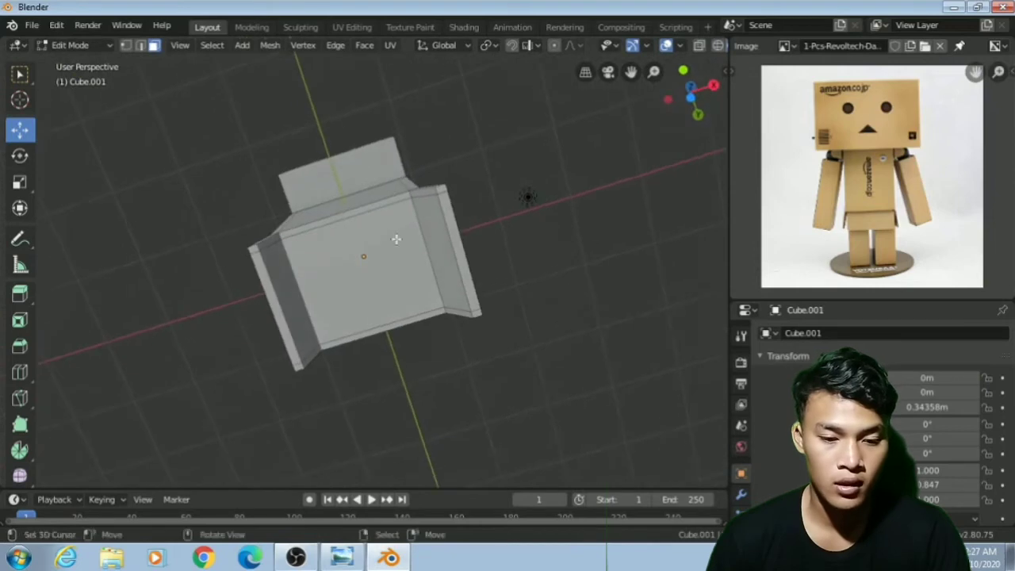
left_click(366, 210)
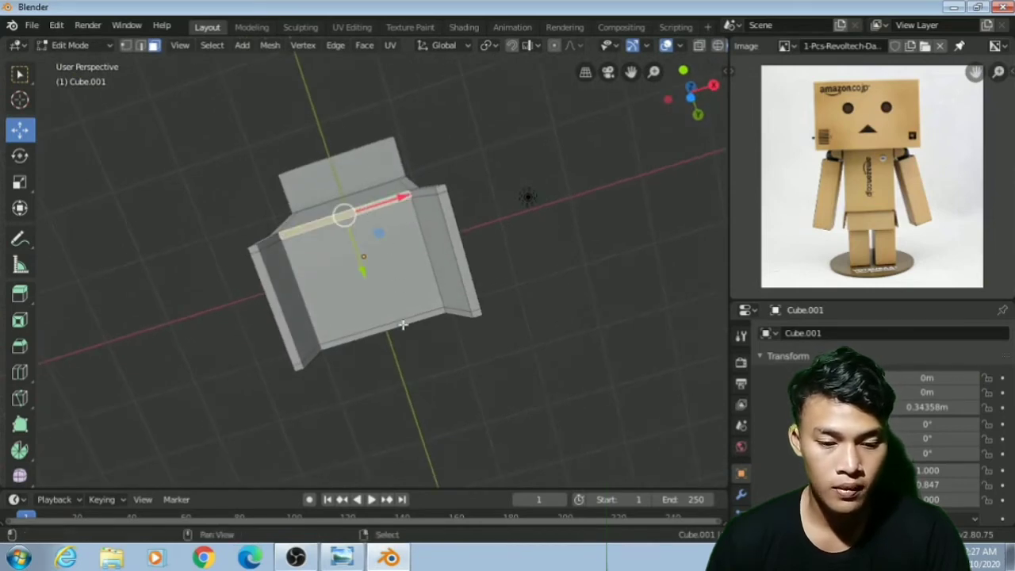
middle_click_drag(403, 324, 524, 369)
key("e")
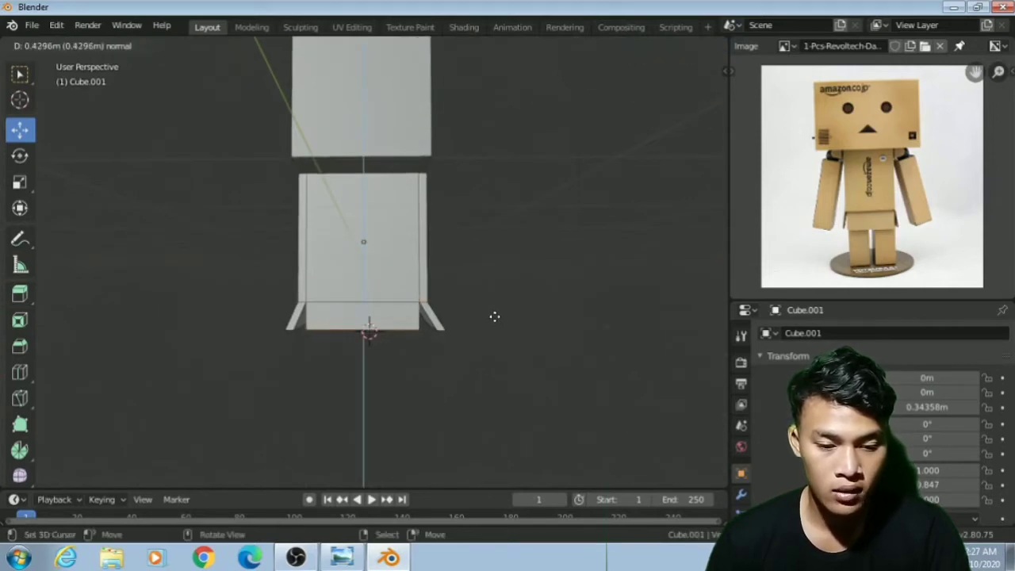
left_click(495, 317)
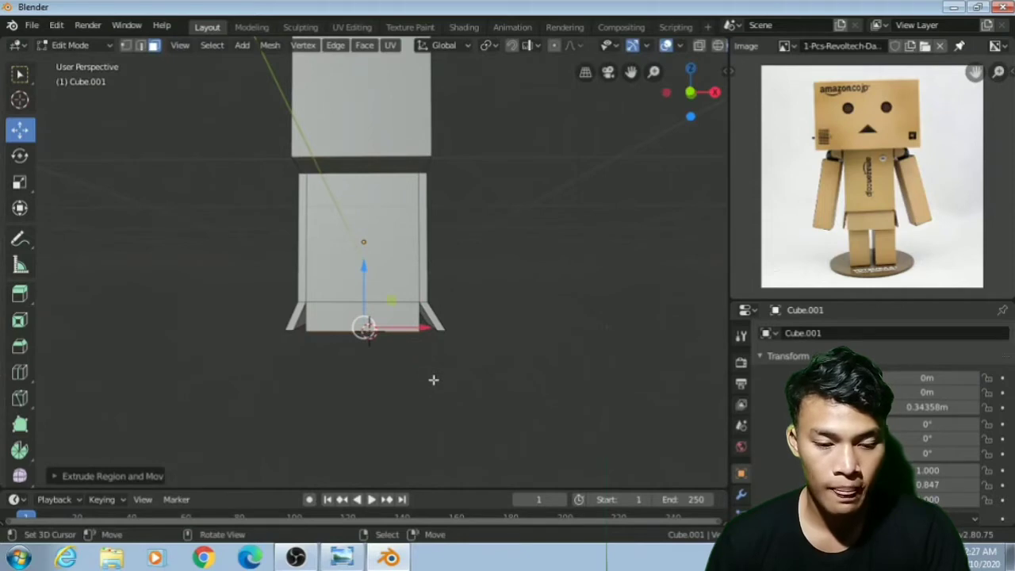
- Select the end face of the negative-Y flap on the body's underside and move it outward along Y so it flares
middle_click_drag(433, 379, 498, 230)
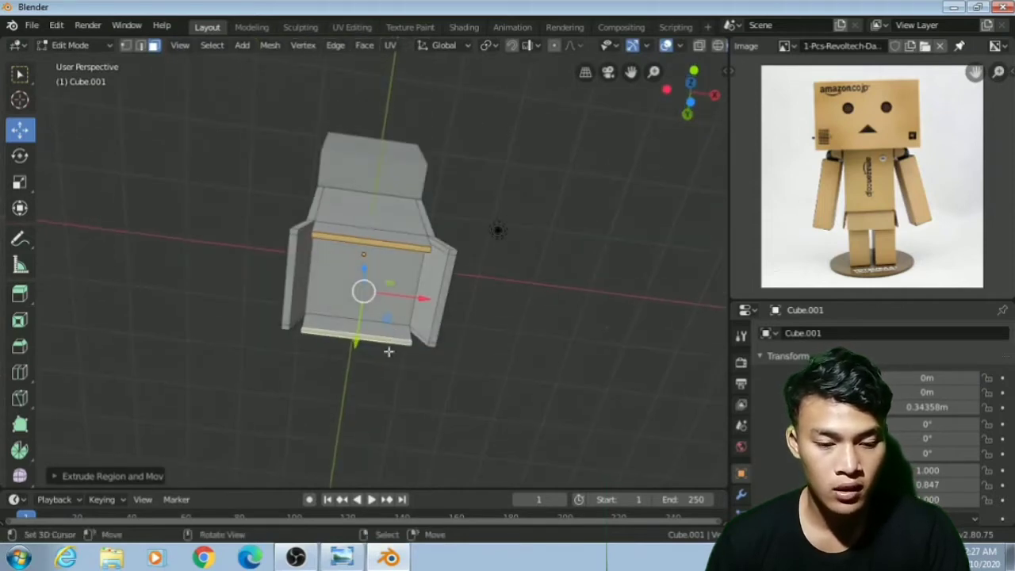
left_click(371, 240)
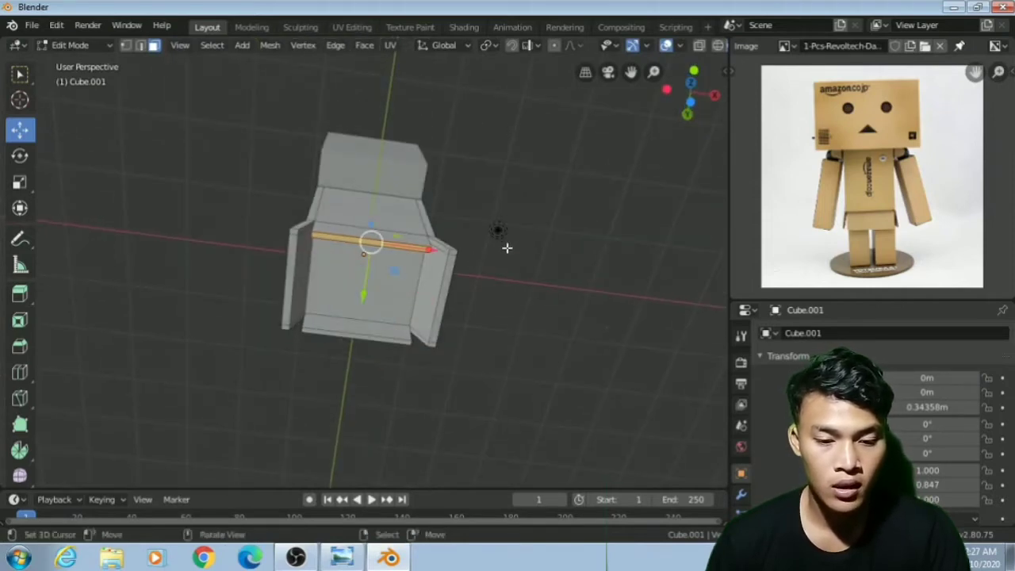
middle_click_drag(507, 245, 399, 335)
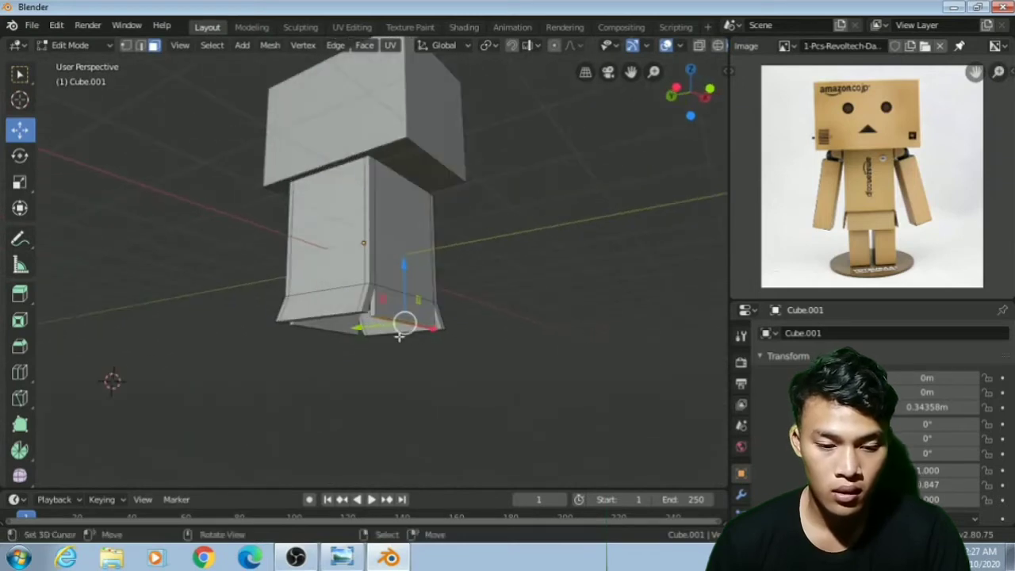
left_click_drag(360, 326, 369, 321)
middle_click_drag(548, 283, 291, 317)
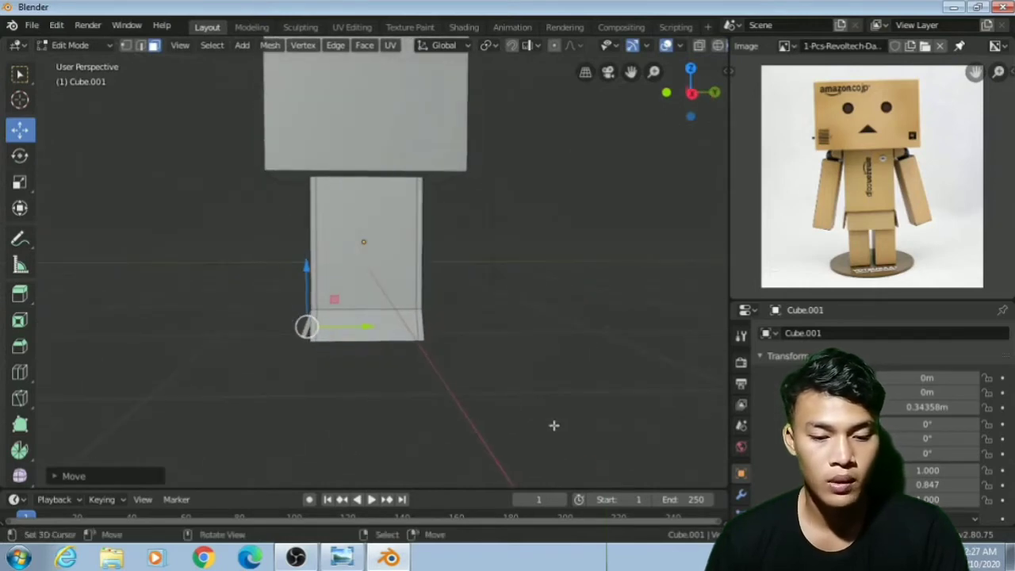
- Select the end face of the positive-Y flap and move it outward along Y to flare it away from the body
middle_click_drag(553, 423, 452, 292)
left_click(414, 278)
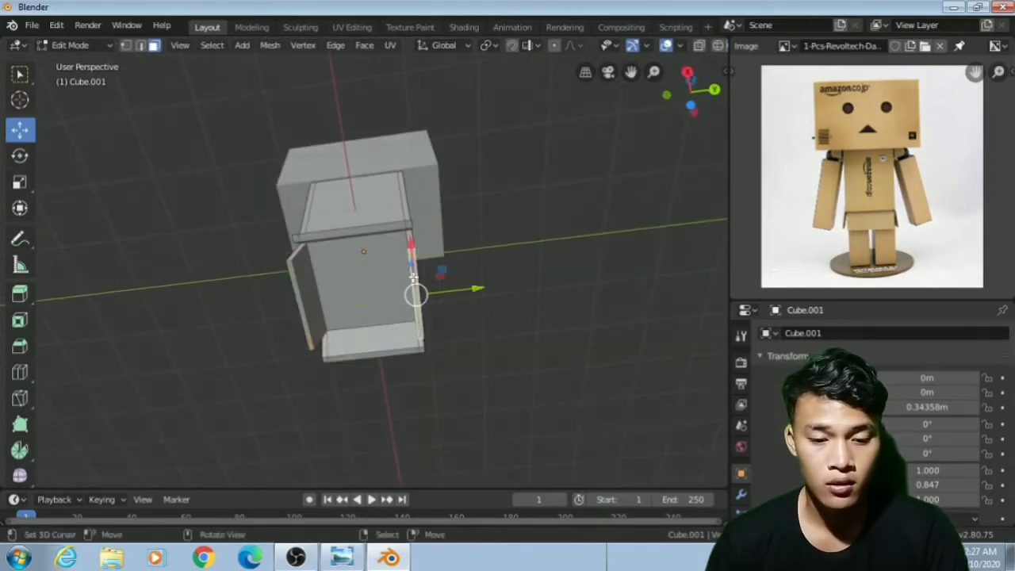
left_click_drag(475, 292, 476, 322)
middle_click_drag(476, 322, 484, 462)
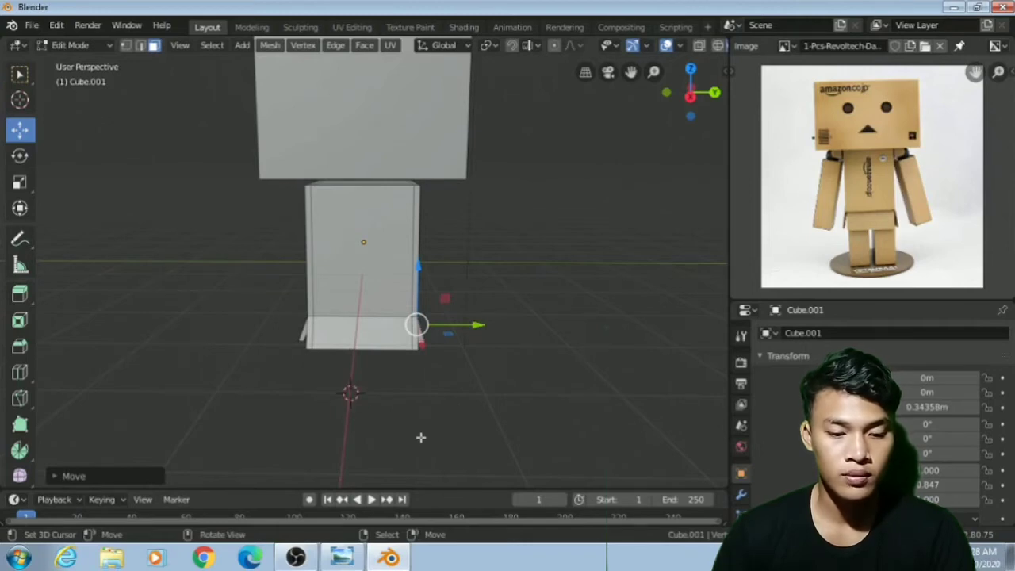
- Return to Object Mode, add a separate cube and scale it uniformly to about 0.31
left_click(241, 45)
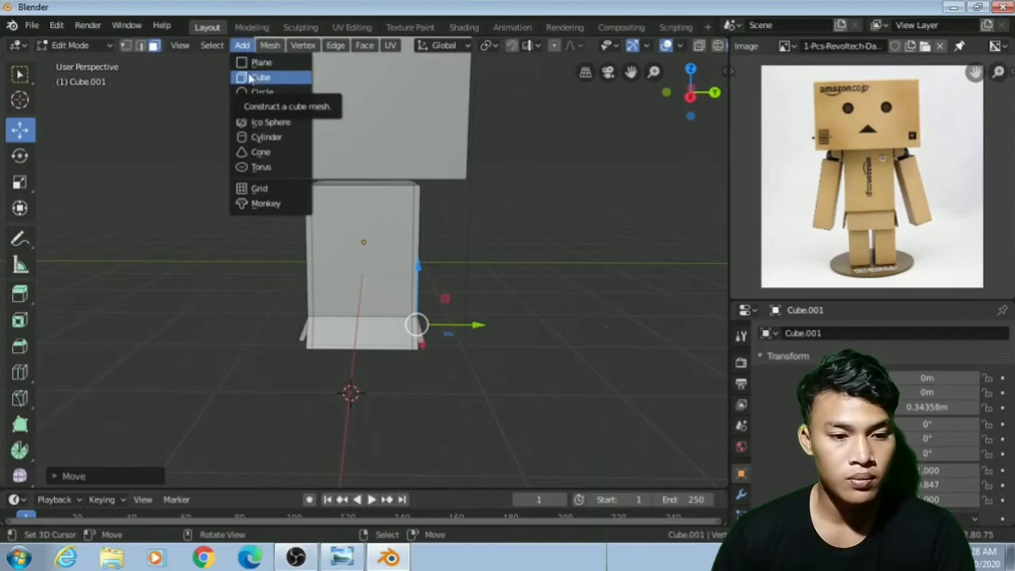
left_click(107, 46)
left_click(100, 62)
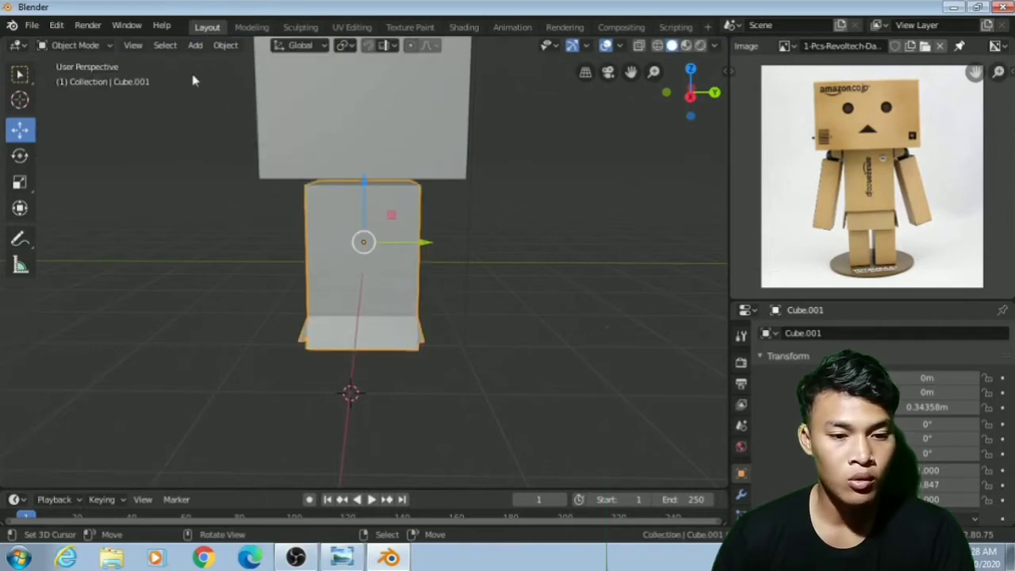
left_click(195, 45)
mouse_move(219, 64)
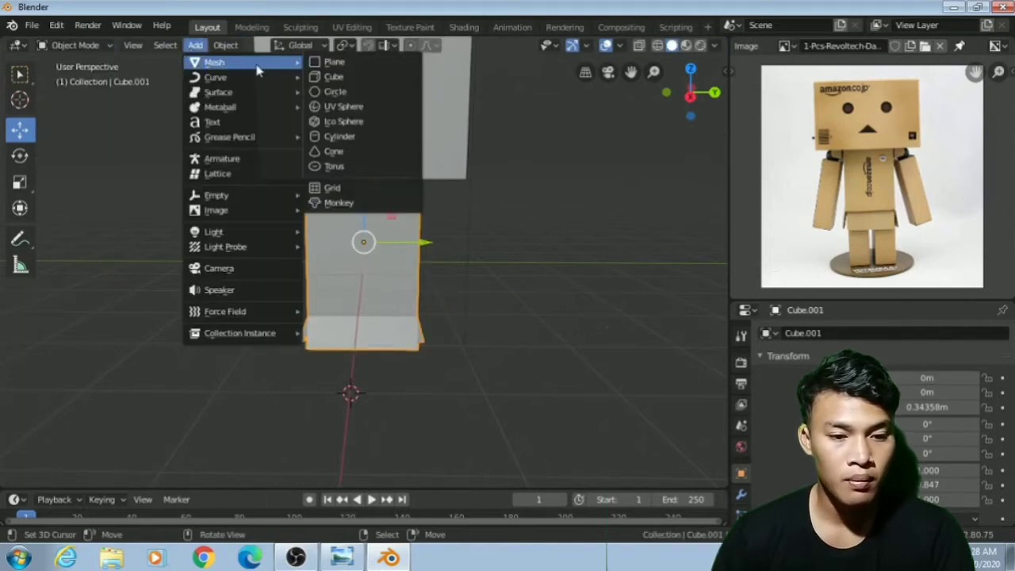
left_click(334, 77)
scroll(490, 384, "down", 1)
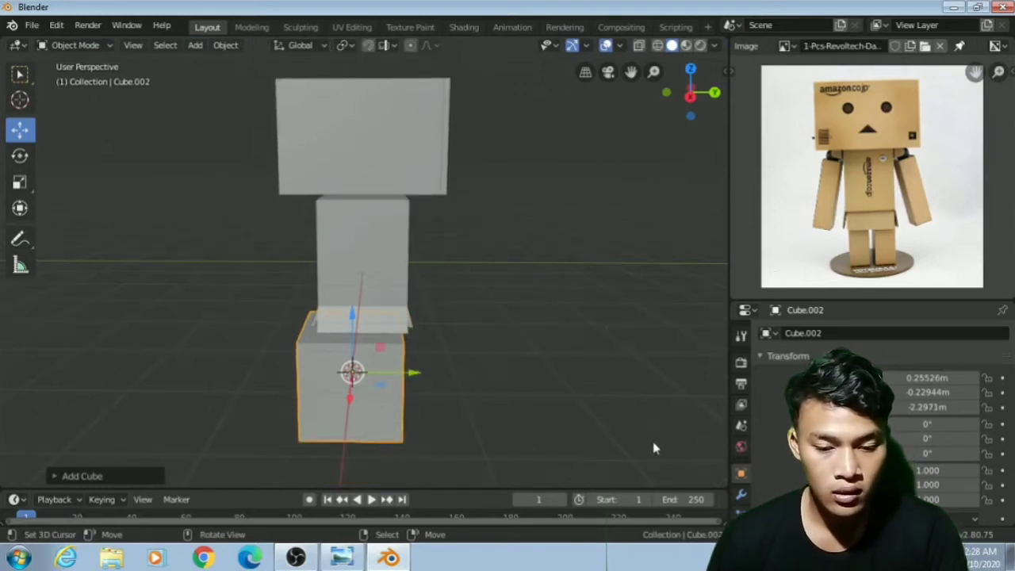
key("s")
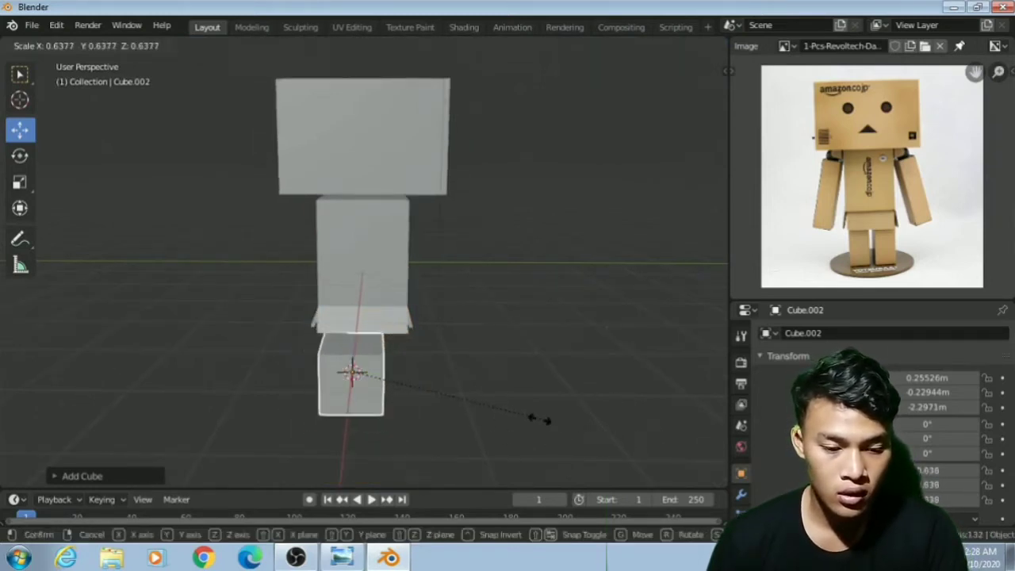
left_click(449, 397)
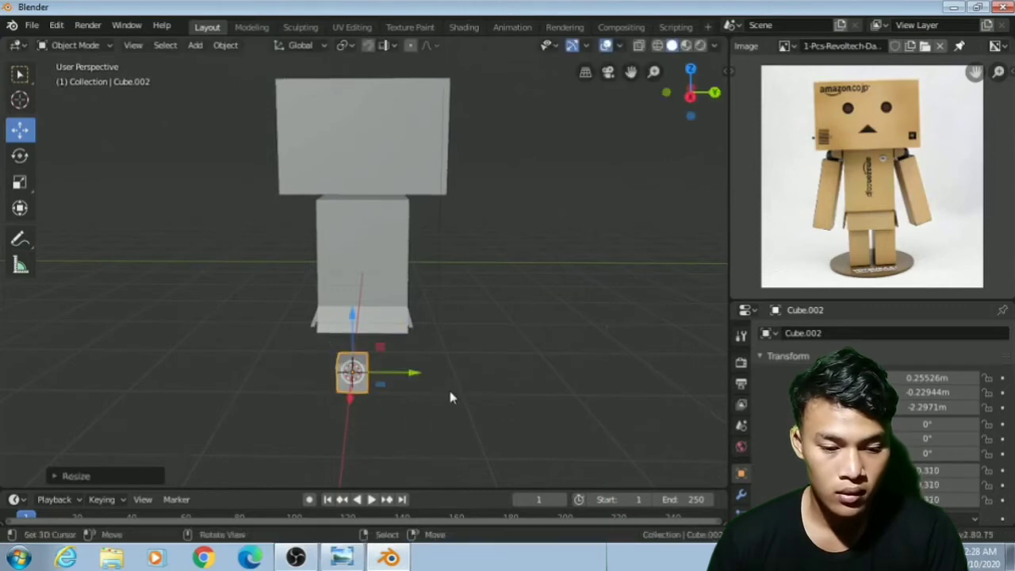
- Move the small cube up along Z to about -1.0 m and along X to about 0.07 m, inside the body's lower opening
middle_click_drag(405, 425, 519, 293)
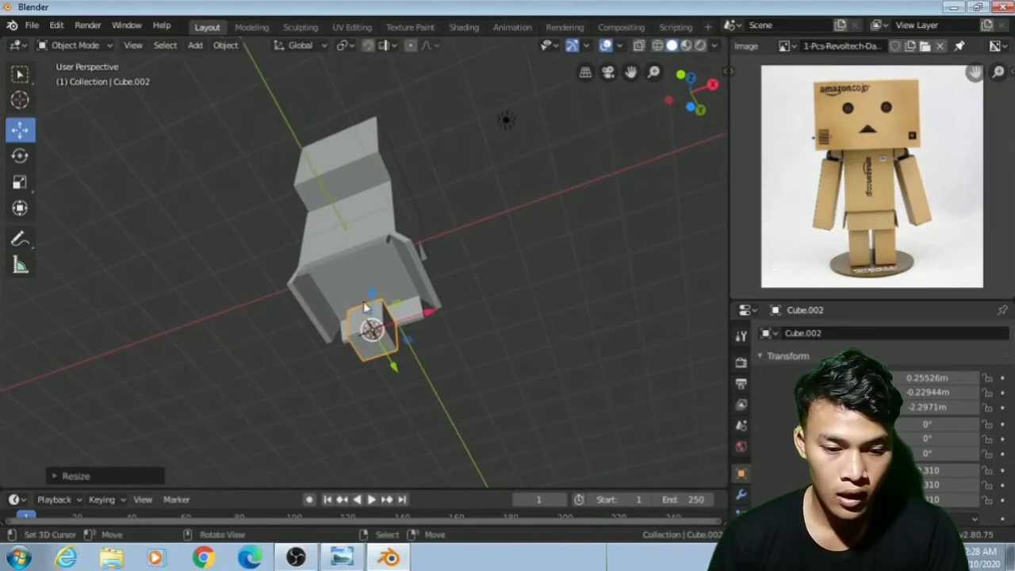
key("g")
key("z")
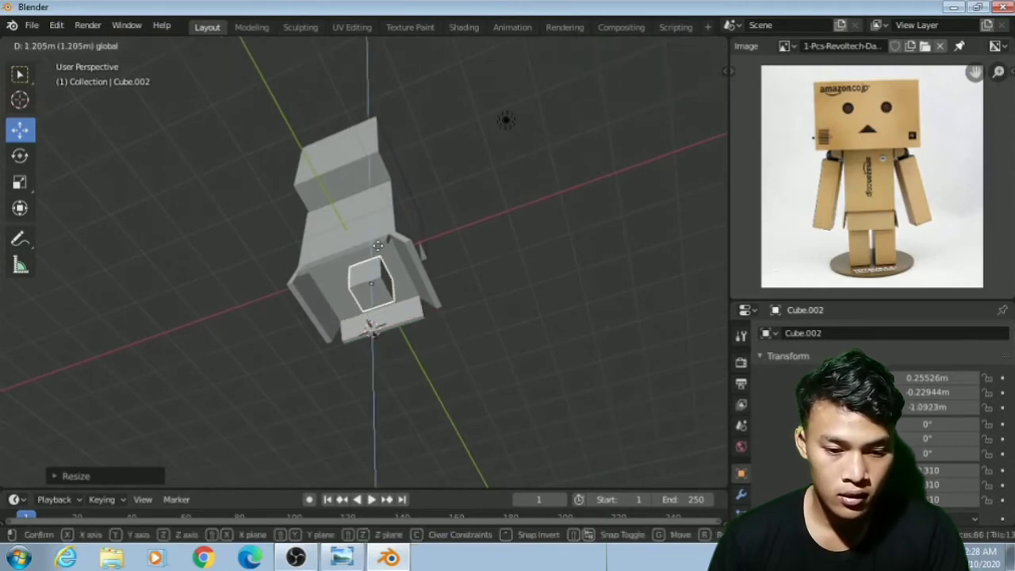
left_click(377, 242)
key("g")
key("x")
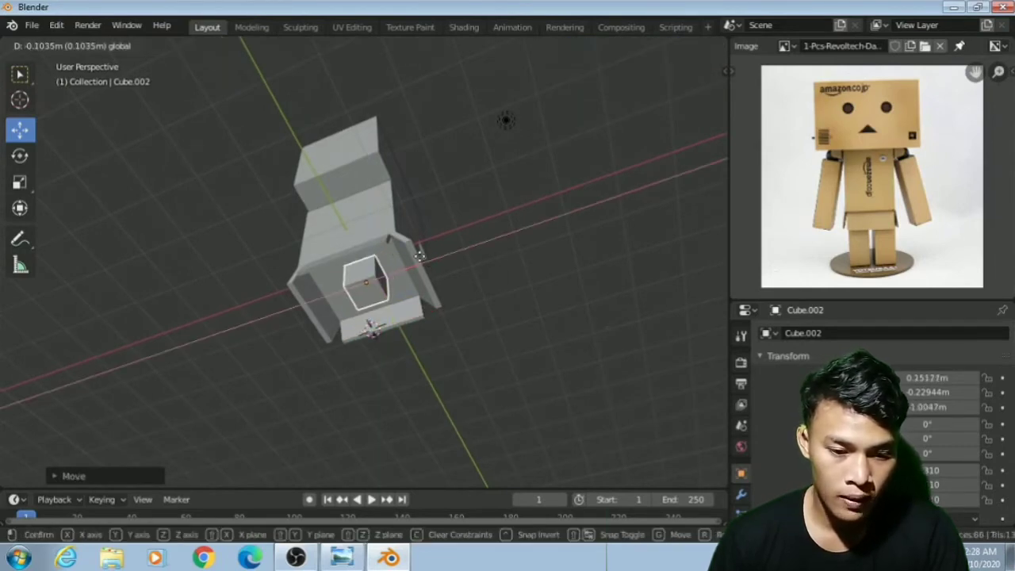
left_click(418, 265)
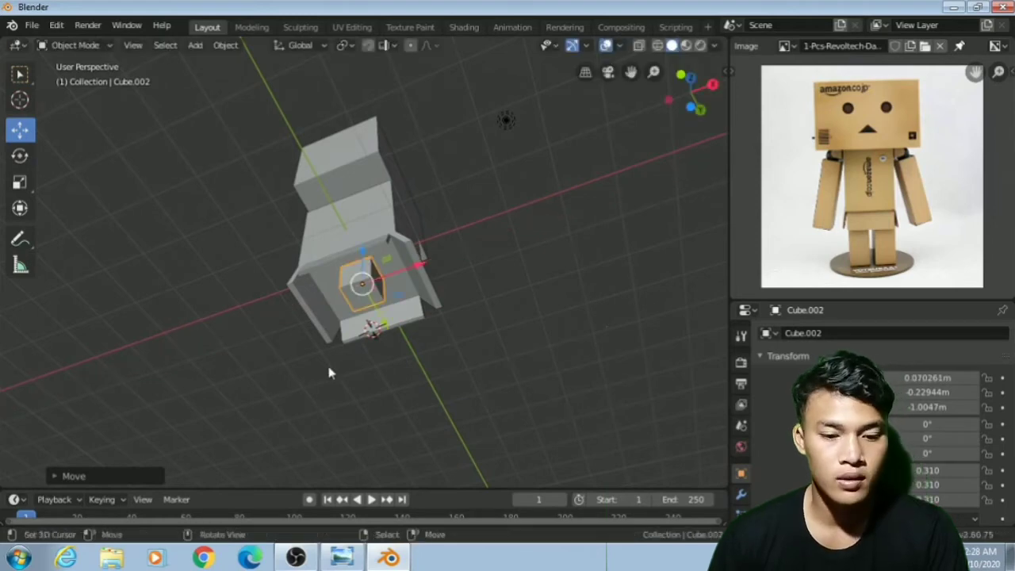
- Move the small cube's bottom face down along Z to lengthen it into a leg, and return to Object Mode
left_click(95, 46)
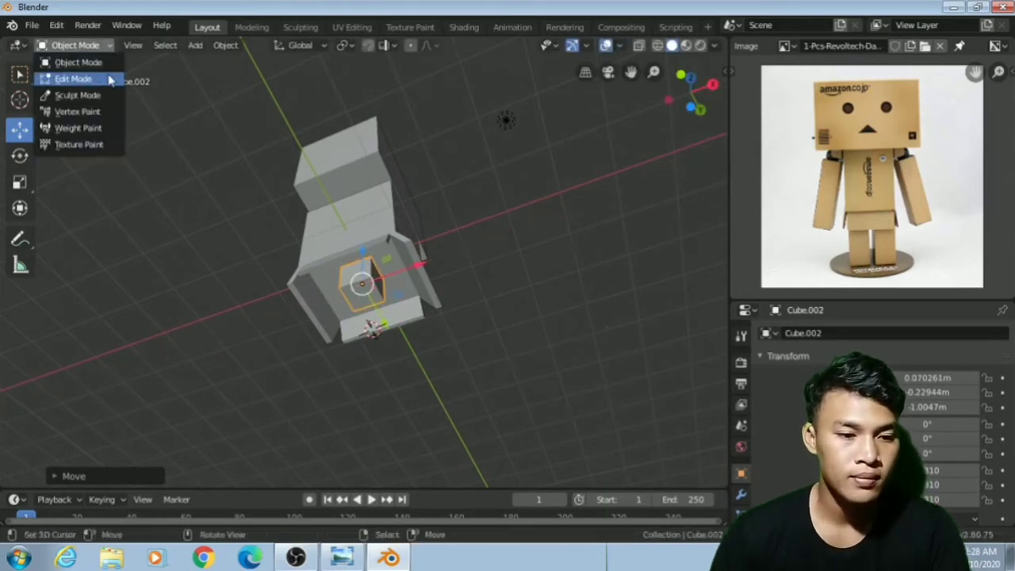
left_click(109, 78)
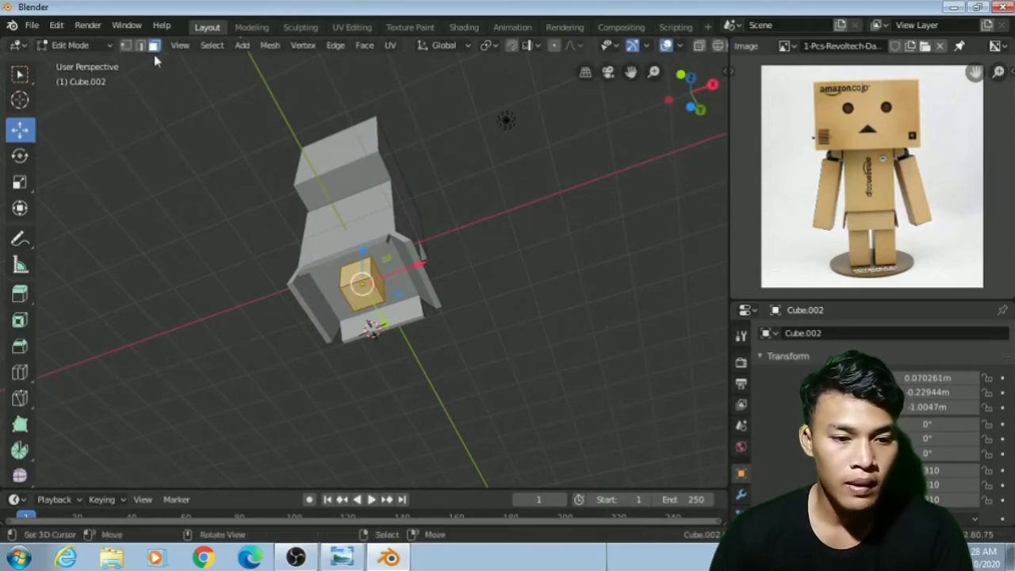
left_click(223, 234)
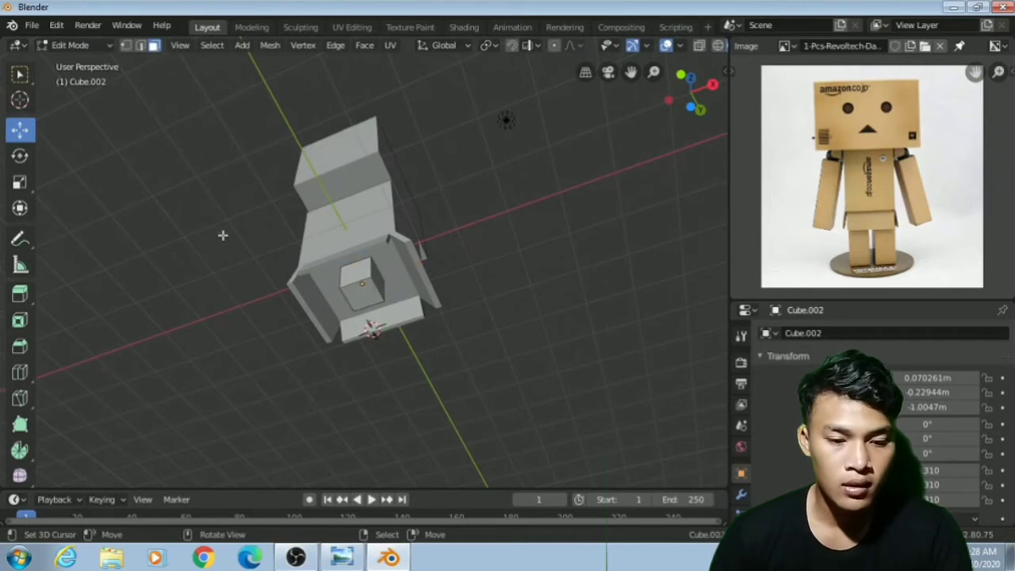
left_click(357, 290)
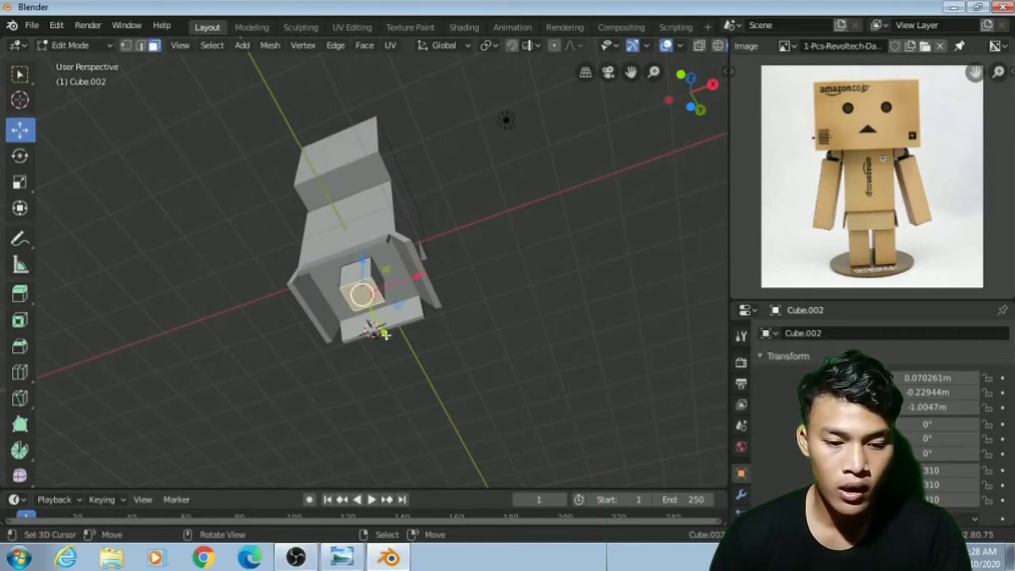
left_click_drag(361, 264, 358, 294)
middle_click_drag(540, 288, 414, 375)
left_click_drag(353, 312, 353, 302)
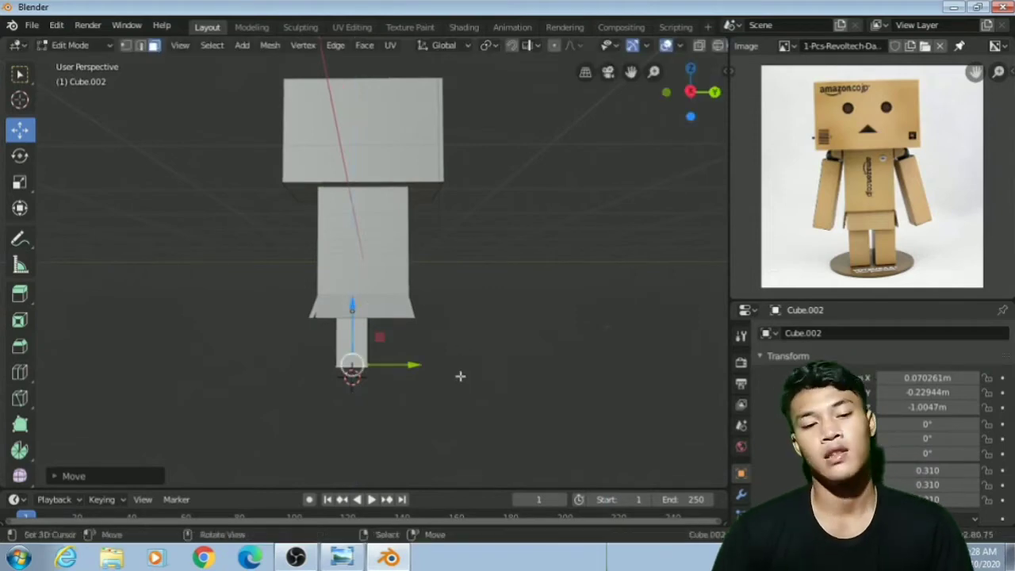
left_click(109, 47)
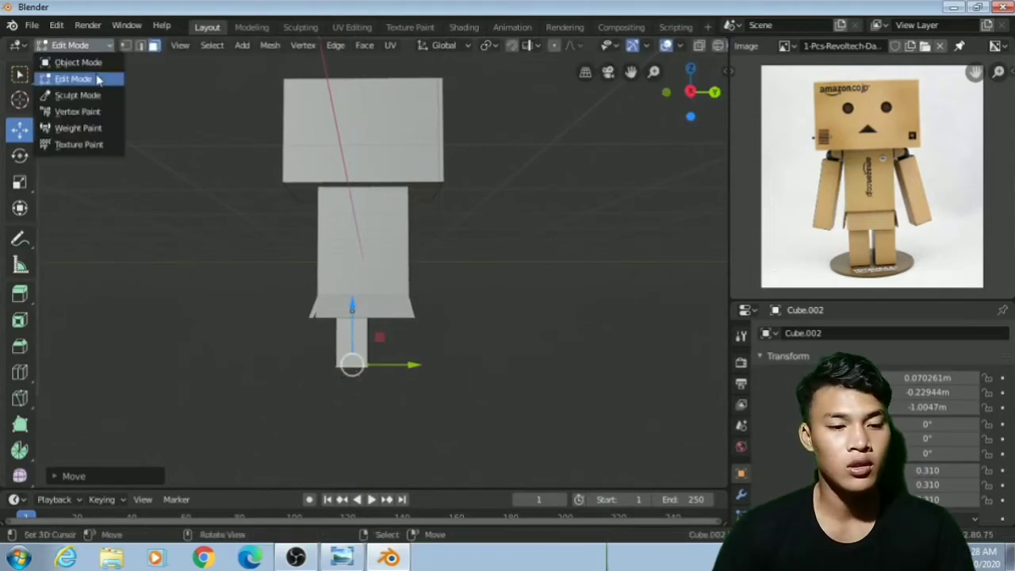
left_click(99, 80)
left_click(95, 45)
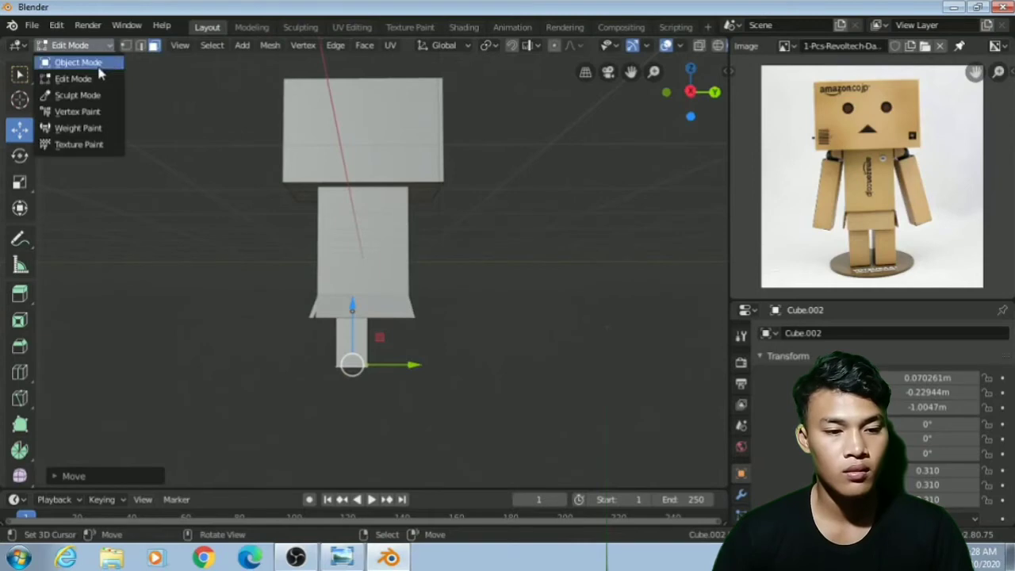
left_click(84, 61)
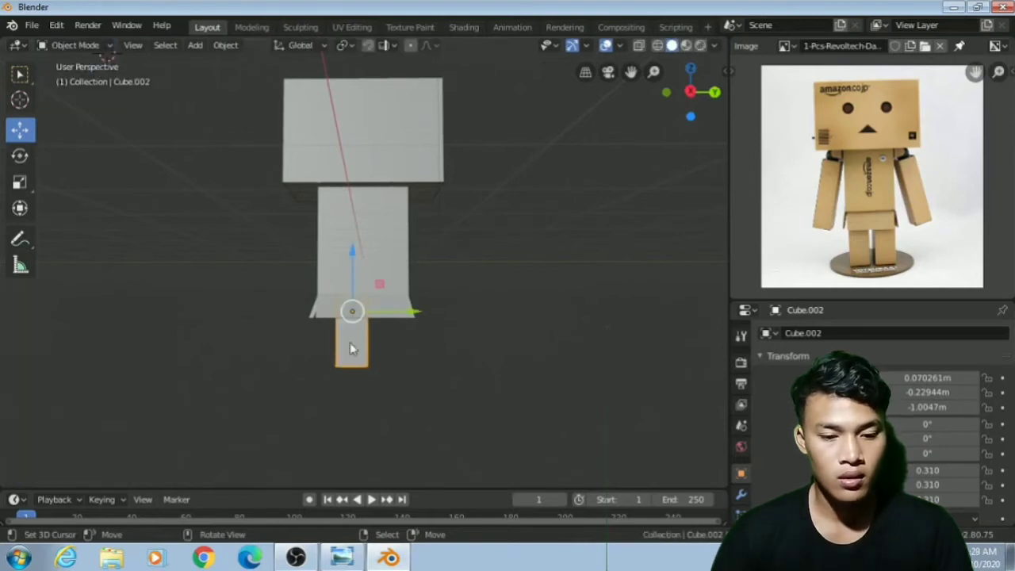
- Duplicate the leg and place the copy about 0.68 m along positive Y as the second leg
left_click(440, 362)
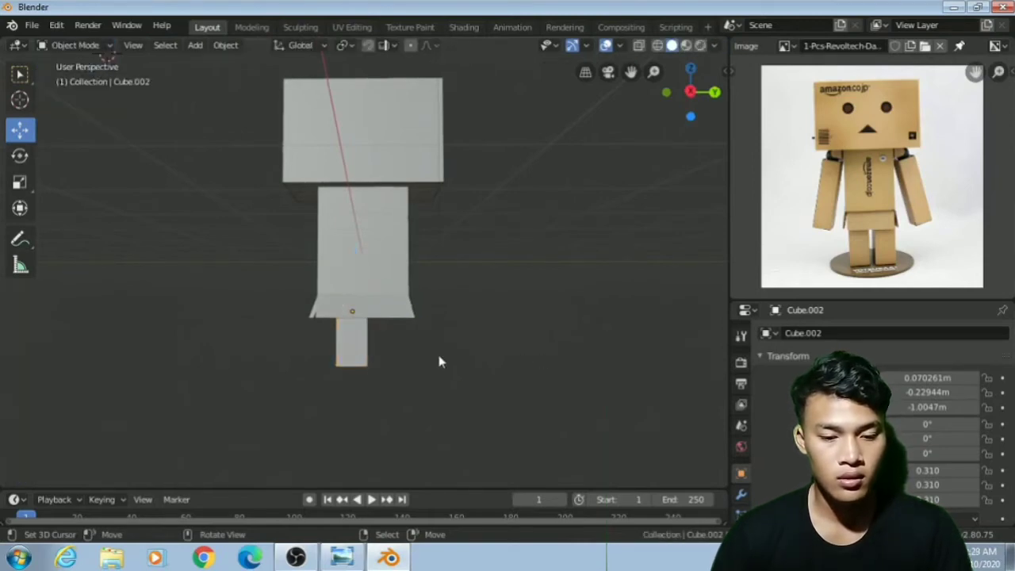
left_click(346, 347)
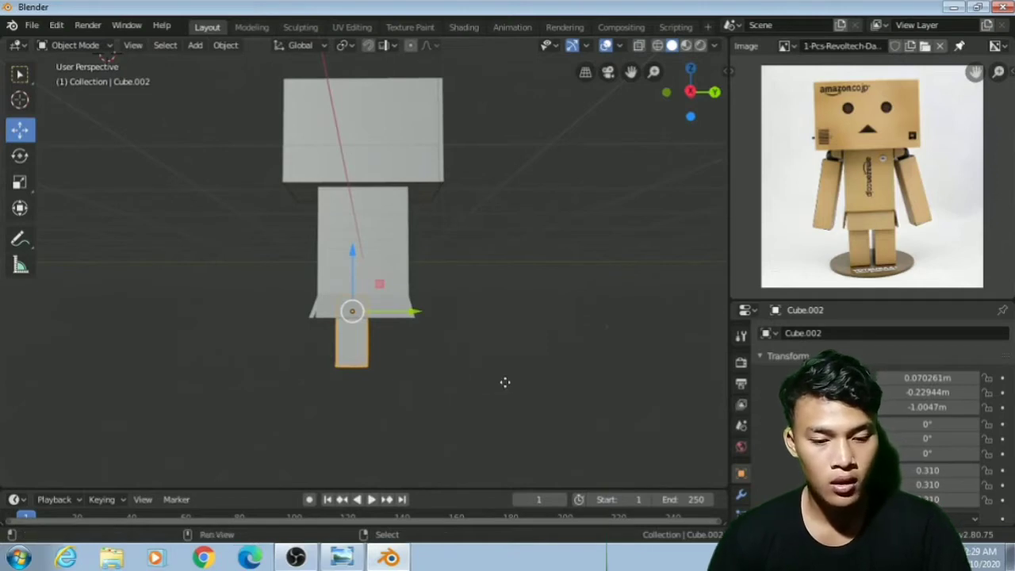
key("shift+d")
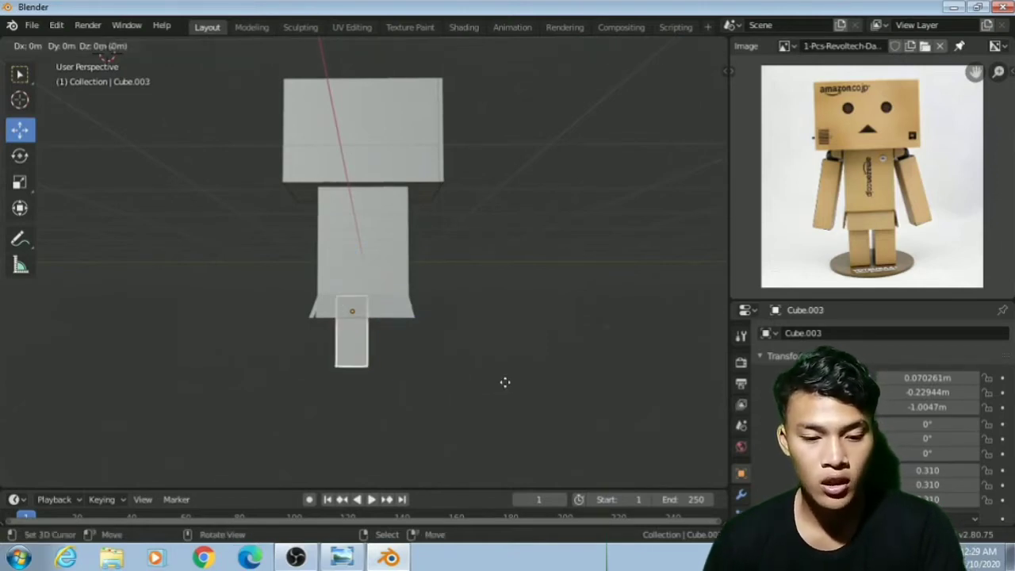
key("y")
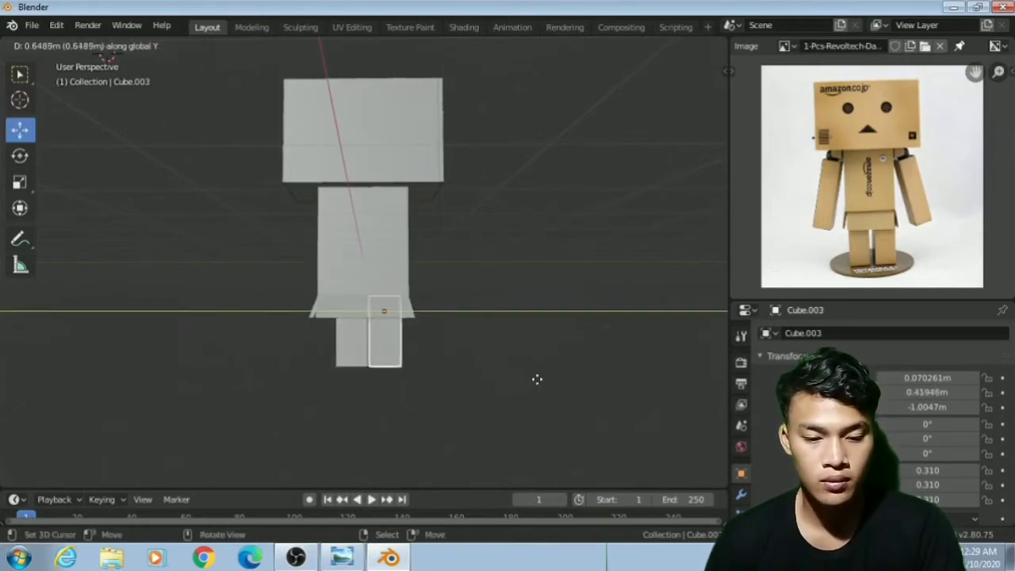
left_click(538, 381)
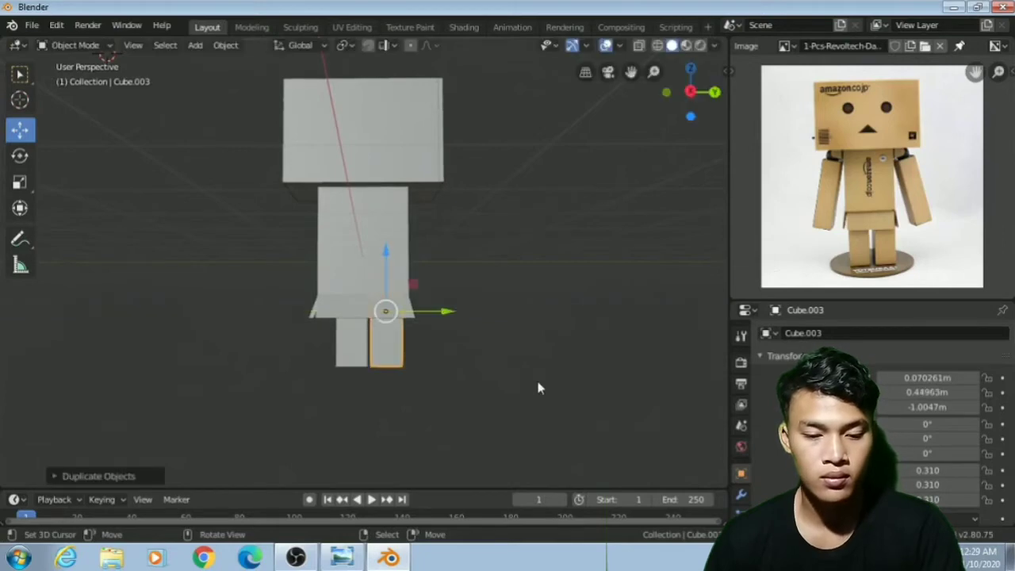
- Move the original leg along Y to about -0.38 m and the copy to about 0.34 m, leaving a narrow gap between them
left_click(362, 352)
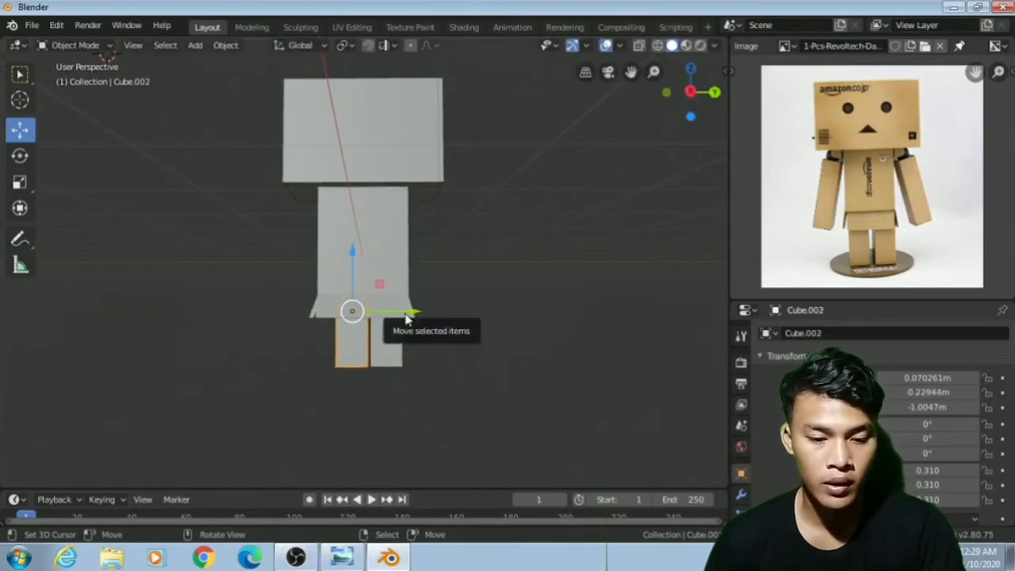
left_click_drag(406, 318, 435, 310)
left_click(380, 338)
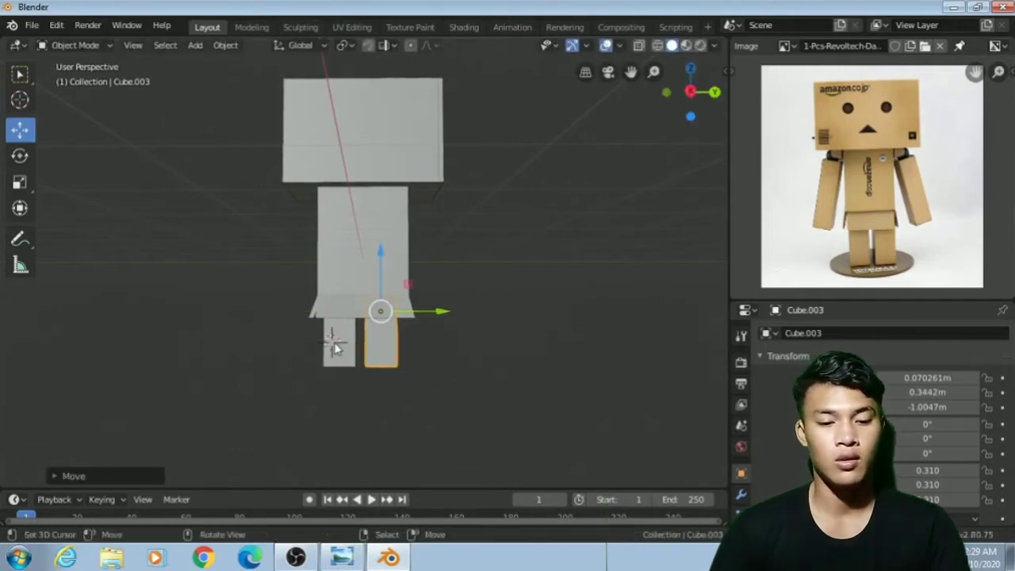
left_click(75, 320)
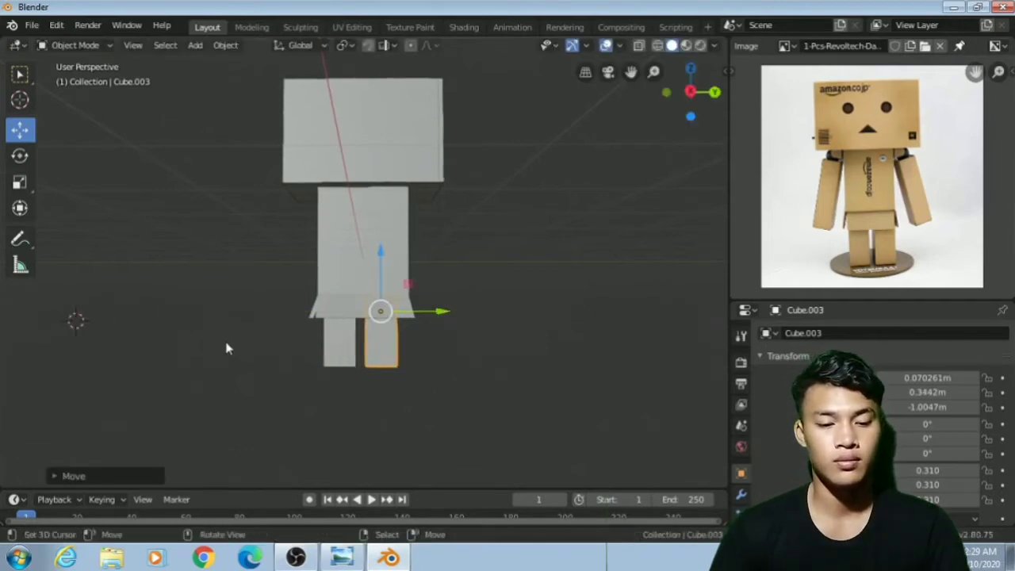
right_click(330, 341)
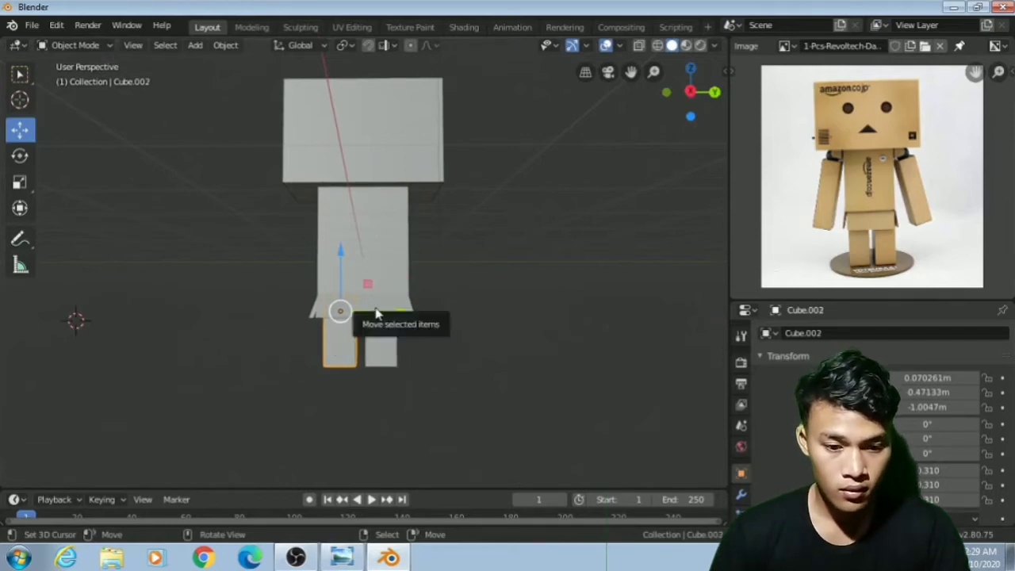
left_click_drag(374, 307, 379, 309)
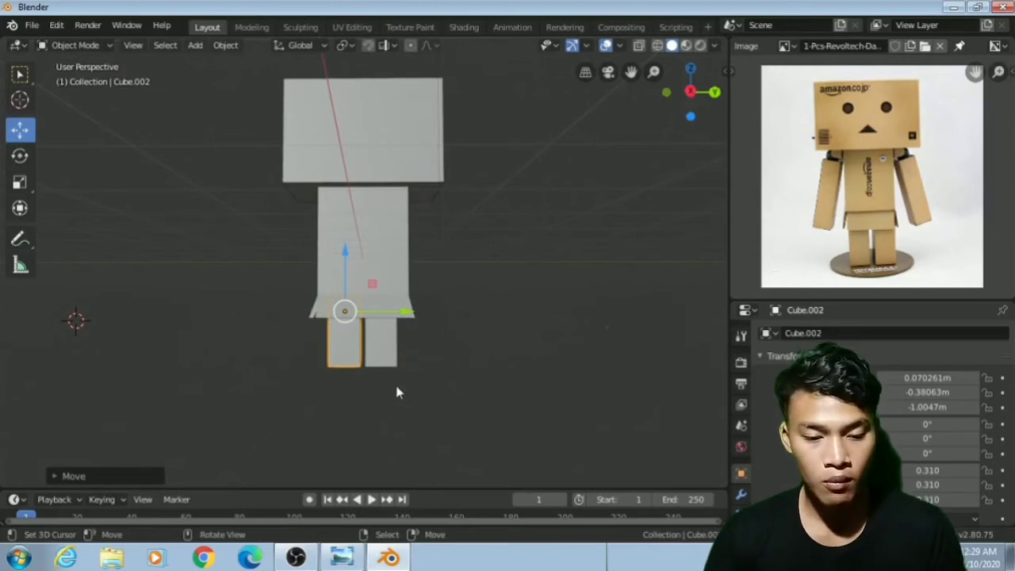
mouse_move(396, 392)
middle_mouse_down()
mouse_move(481, 399)
mouse_move(621, 388)
mouse_move(608, 403)
mouse_move(367, 410)
mouse_move(392, 408)
middle_mouse_up()
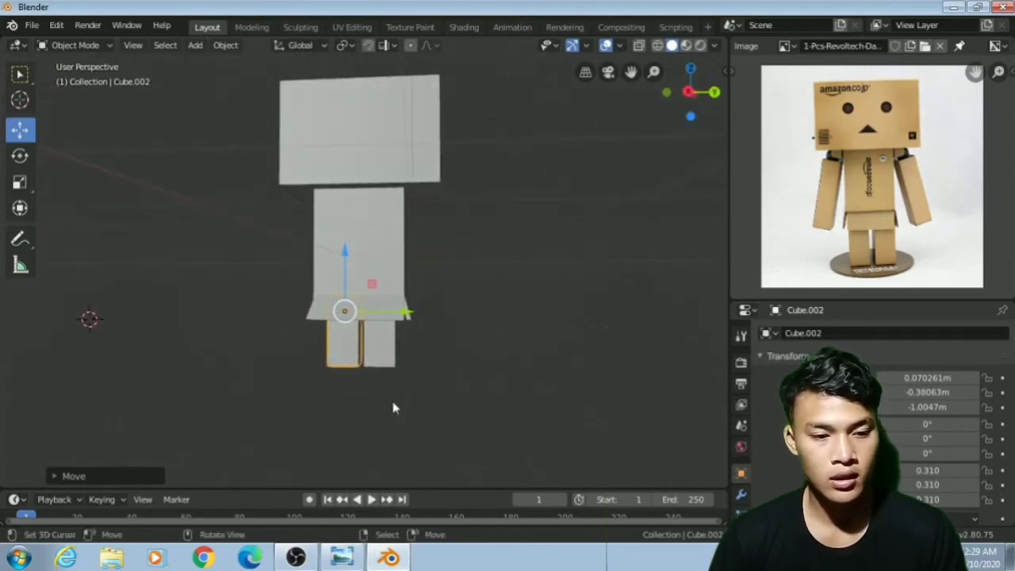
- Duplicate the leg on the positive Y side and place the copy beside the body at about Y 1.45 m, Z 0.78 m as an arm
left_click(378, 344)
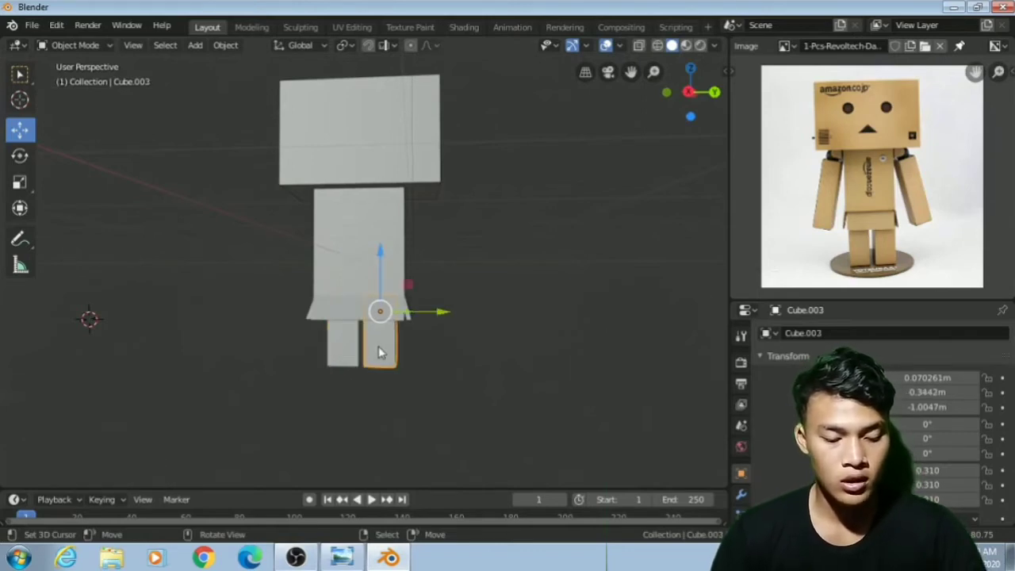
key("shift+d")
key("y")
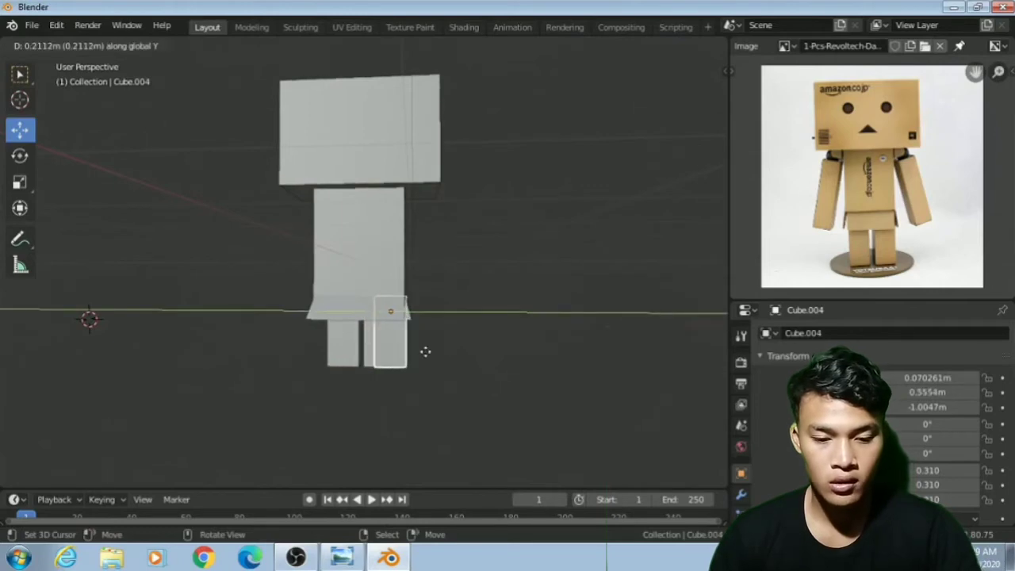
left_click(433, 347)
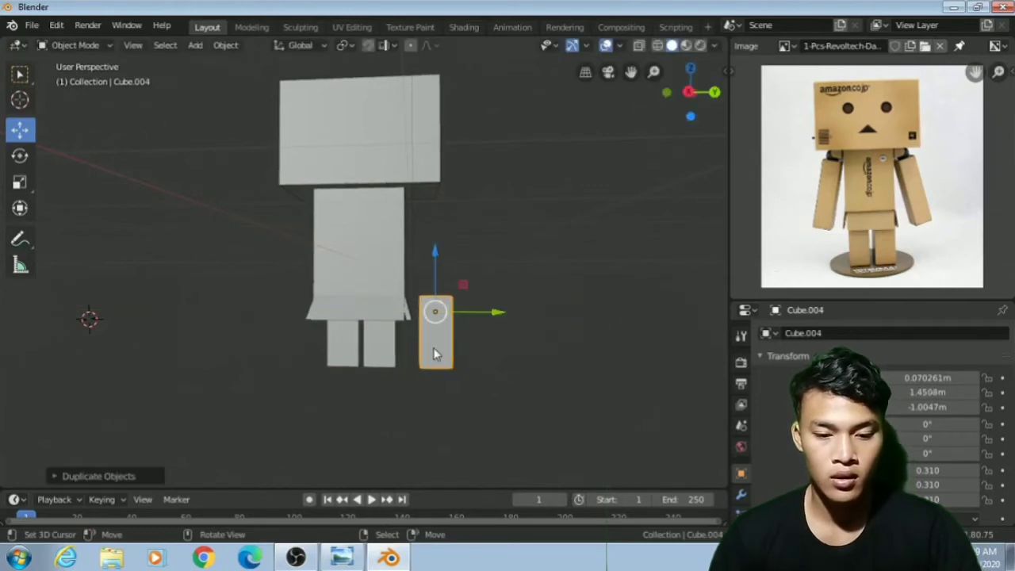
left_click_drag(440, 265, 426, 176)
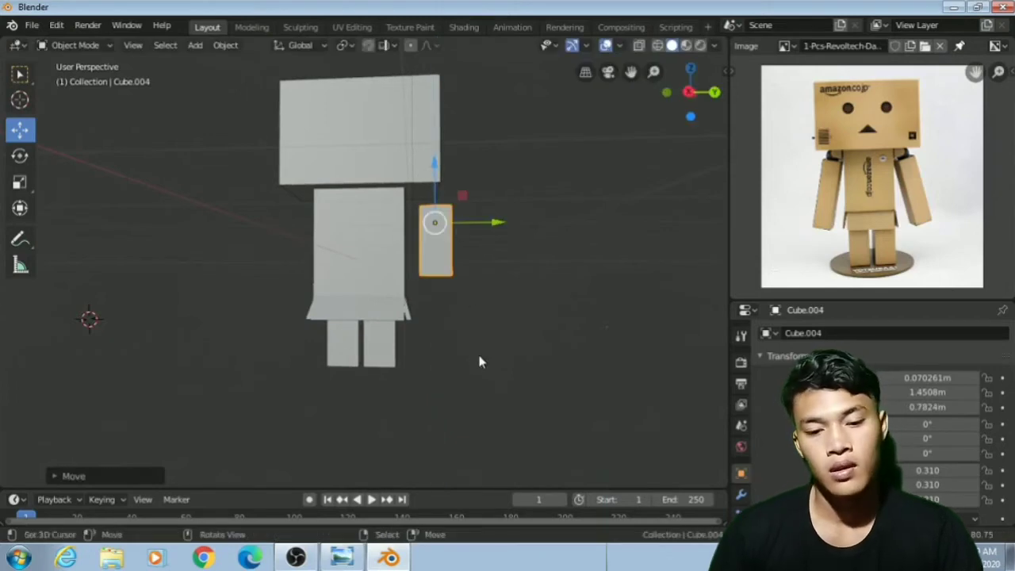
- Move the arm's bottom face down along Z in Edit Mode to lengthen it to about the skirt's height, and return to Object Mode
left_click(110, 47)
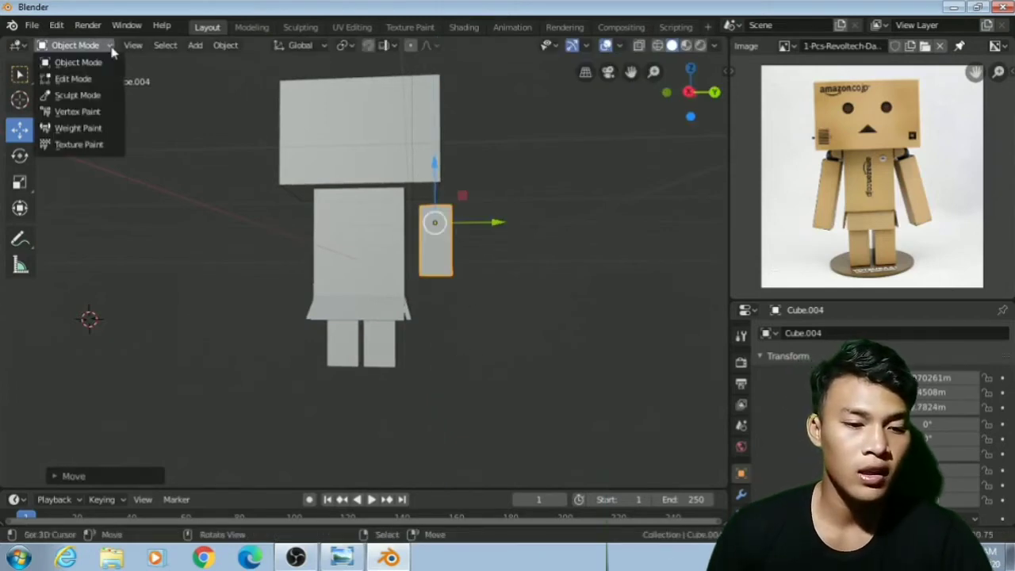
left_click(102, 80)
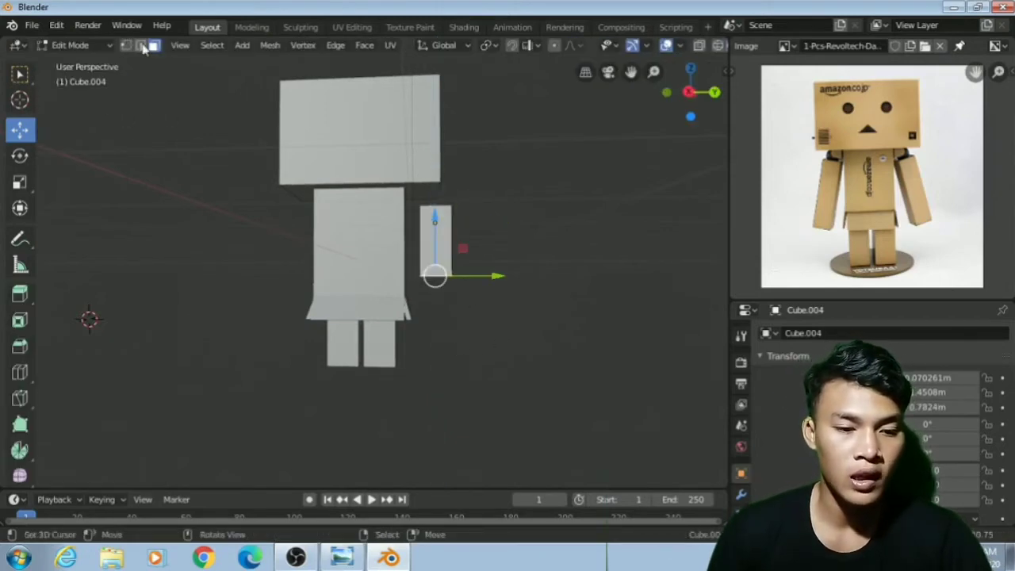
middle_click_drag(544, 376, 512, 253)
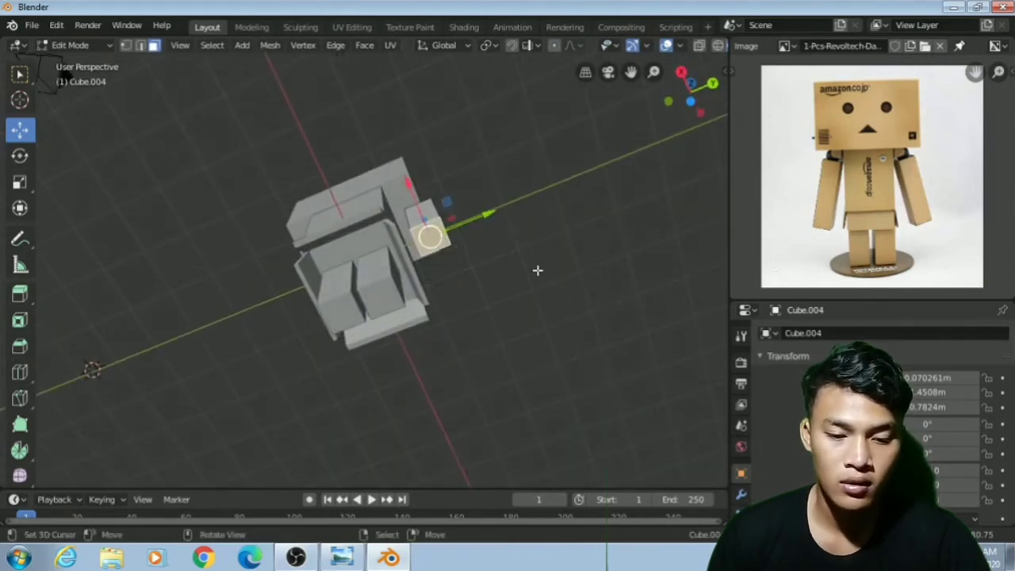
middle_click_drag(465, 297, 485, 399)
left_click_drag(433, 211, 432, 230)
middle_click_drag(481, 334, 508, 361)
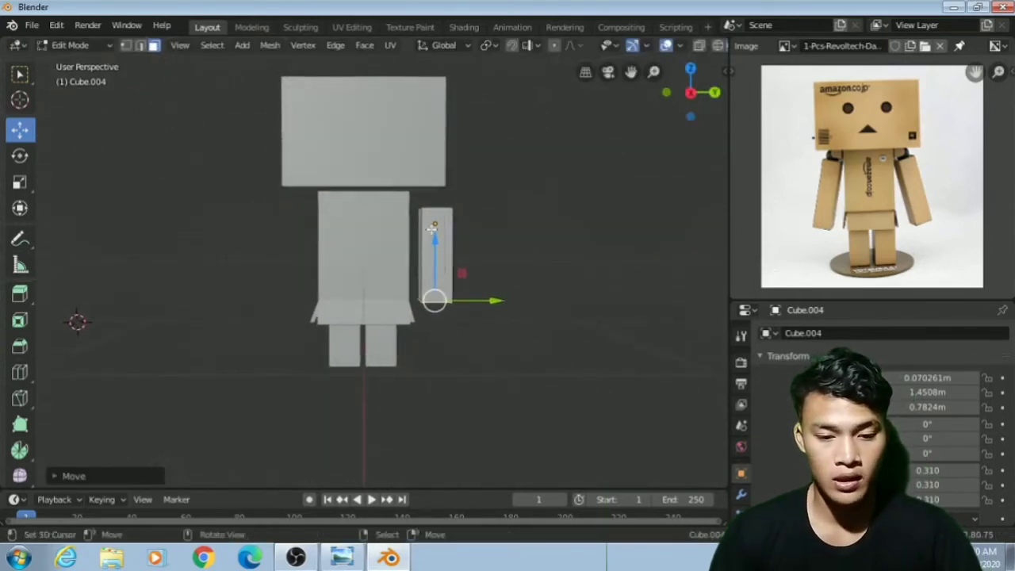
left_click_drag(432, 233, 437, 252)
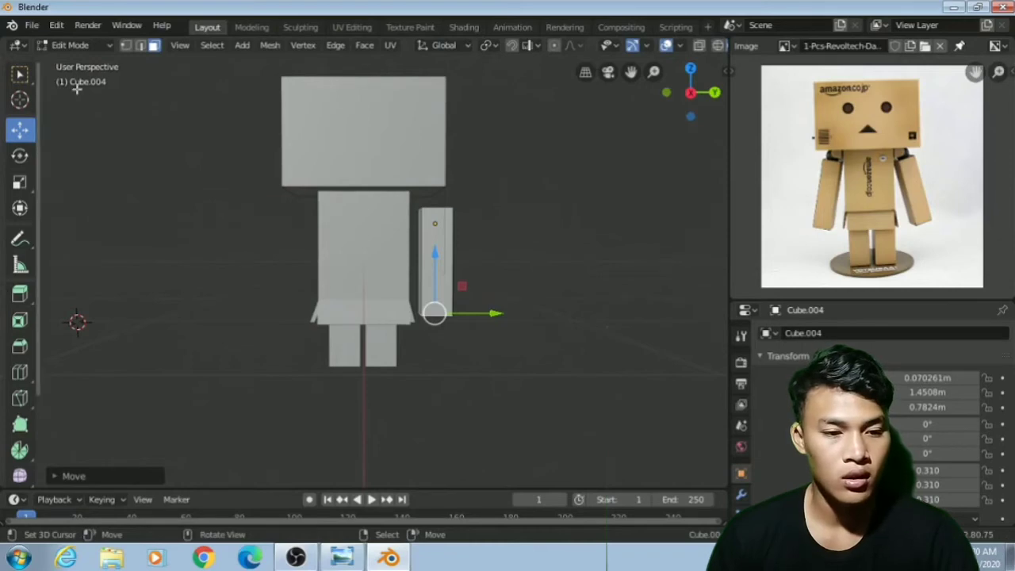
left_click(79, 46)
left_click(83, 61)
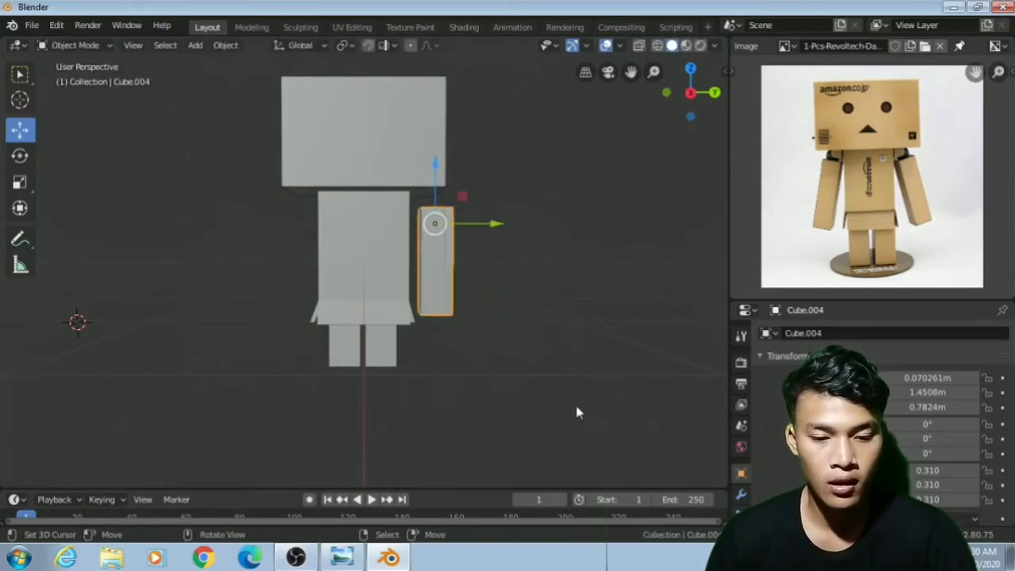
- Tilt the arm about 14° outward and move it to about Y 1.31 m and Z 1.05 m, against the body's upper side
key("r")
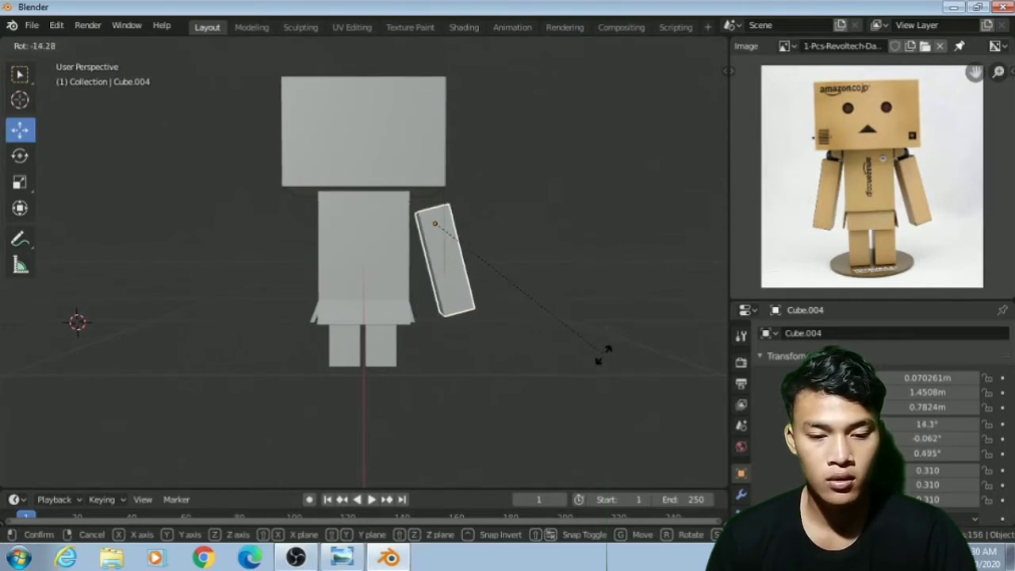
left_click(605, 361)
key("g")
key("y")
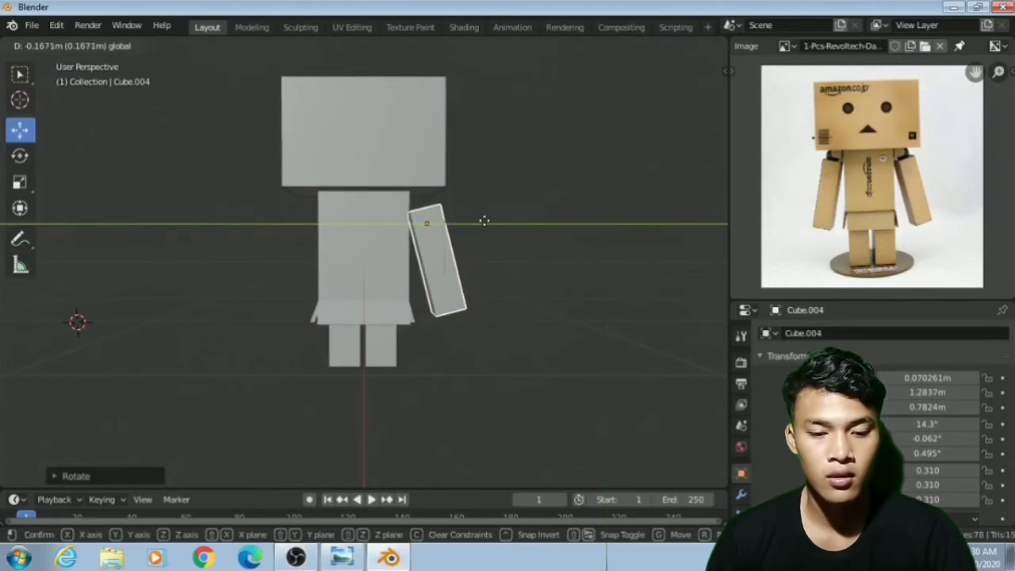
left_click(487, 263)
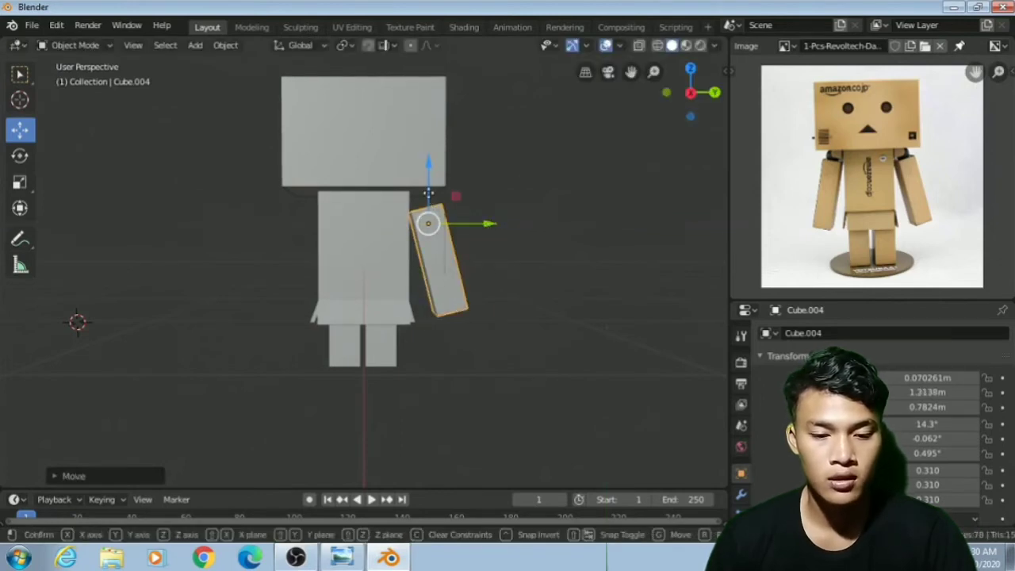
left_click_drag(428, 192, 426, 179)
mouse_move(534, 332)
middle_mouse_down()
mouse_move(512, 381)
mouse_move(495, 363)
mouse_move(544, 347)
mouse_move(364, 337)
mouse_move(604, 343)
mouse_move(503, 344)
mouse_move(526, 340)
middle_mouse_up()
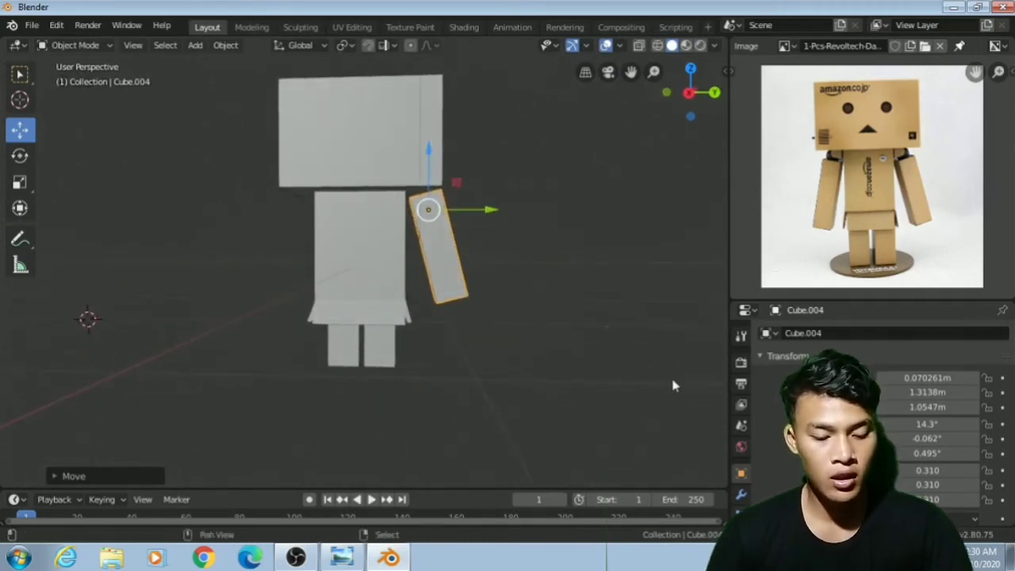
- Duplicate the arm and place the copy on the body's other side at about Y -2.03 m
key("shift+d")
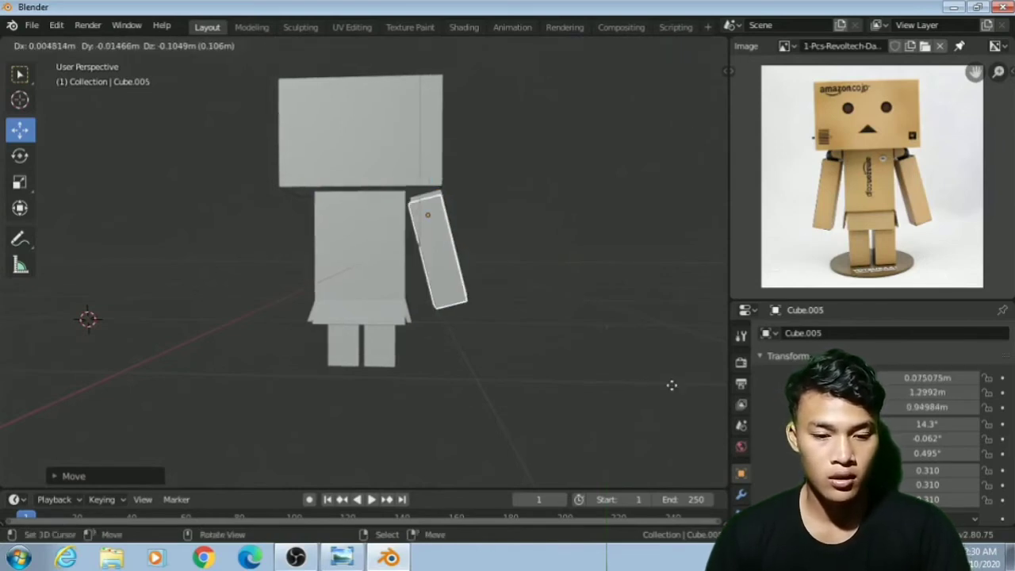
key("y")
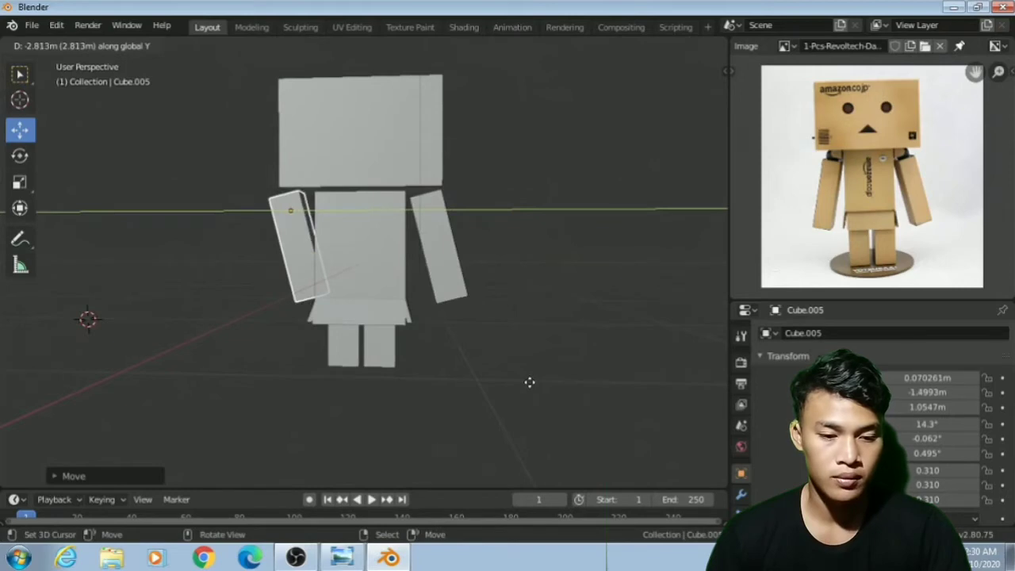
left_click(508, 382)
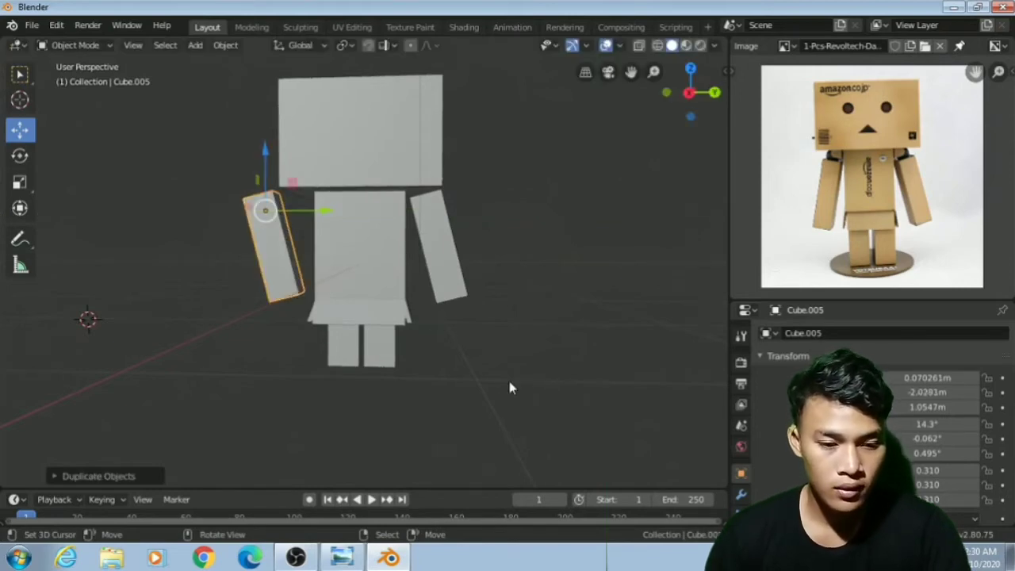
- Tilt the copied arm outward to about -19° around X, move it to about Y -1.42 m beside the body, and deselect it
key("r")
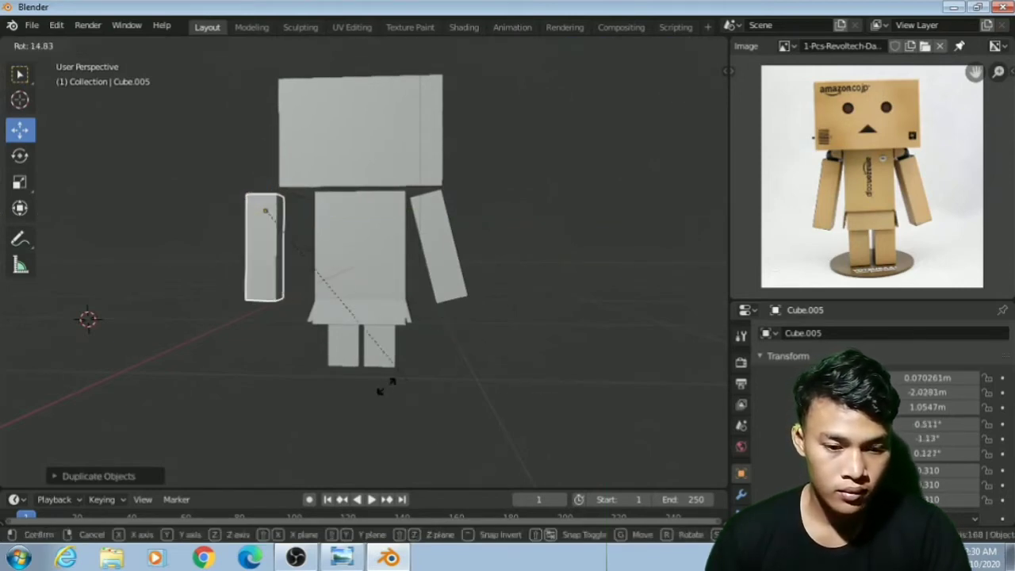
left_click(301, 373)
key("g")
key("y")
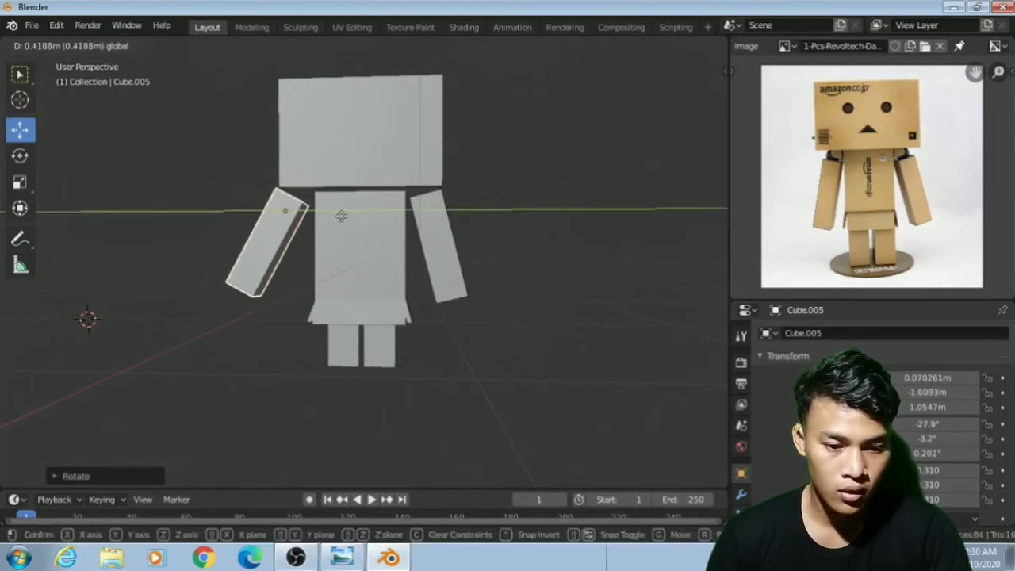
left_click(344, 217)
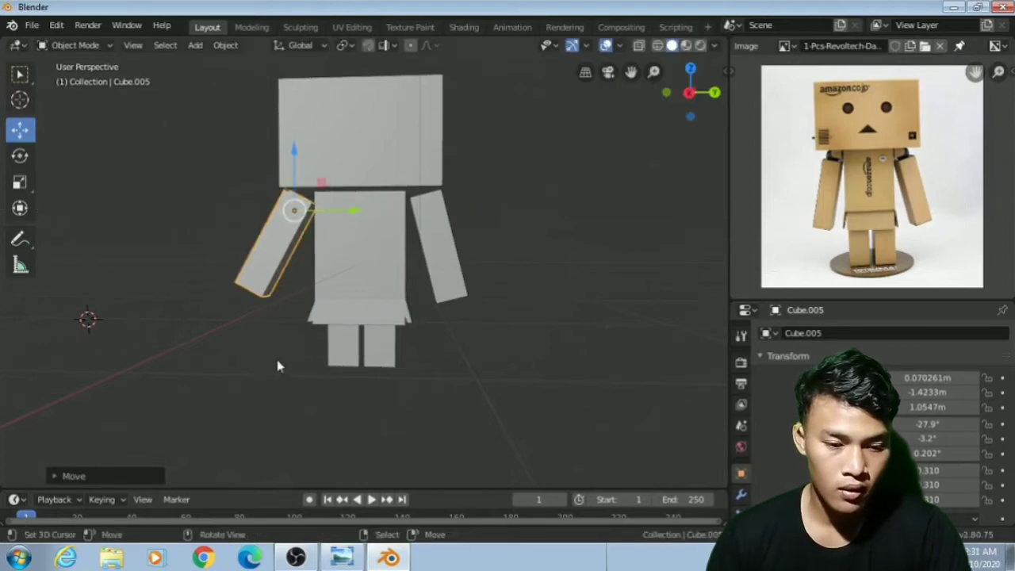
key("r")
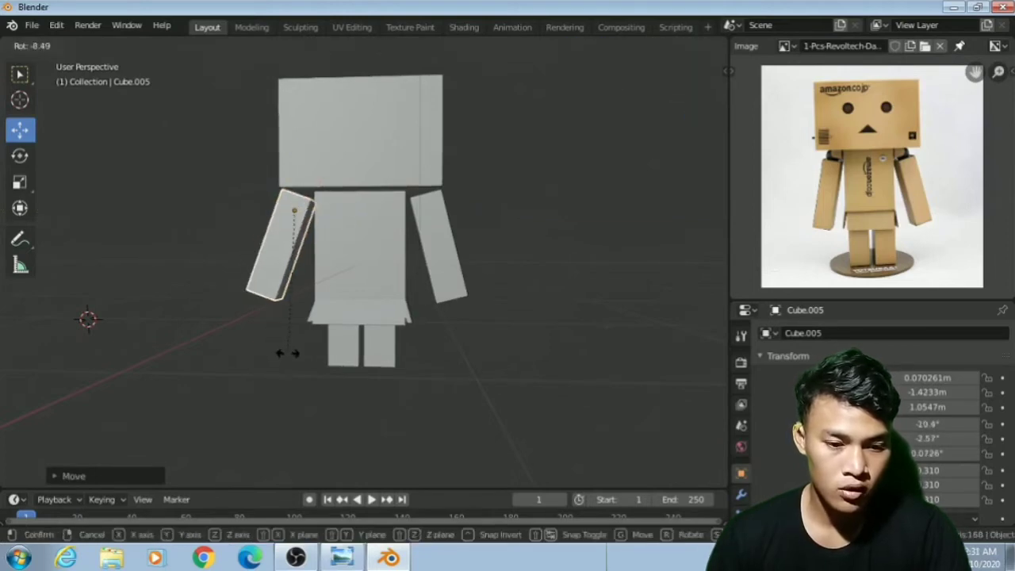
left_click(289, 355)
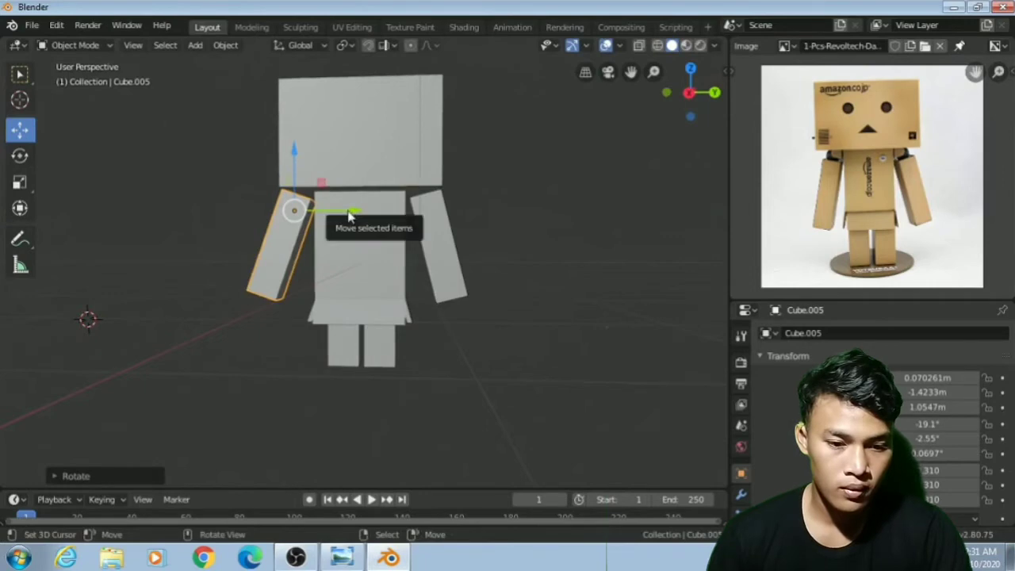
left_click(559, 361)
mouse_move(486, 373)
middle_mouse_down()
mouse_move(535, 385)
mouse_move(657, 376)
mouse_move(474, 375)
mouse_move(478, 402)
mouse_move(490, 384)
middle_mouse_up()
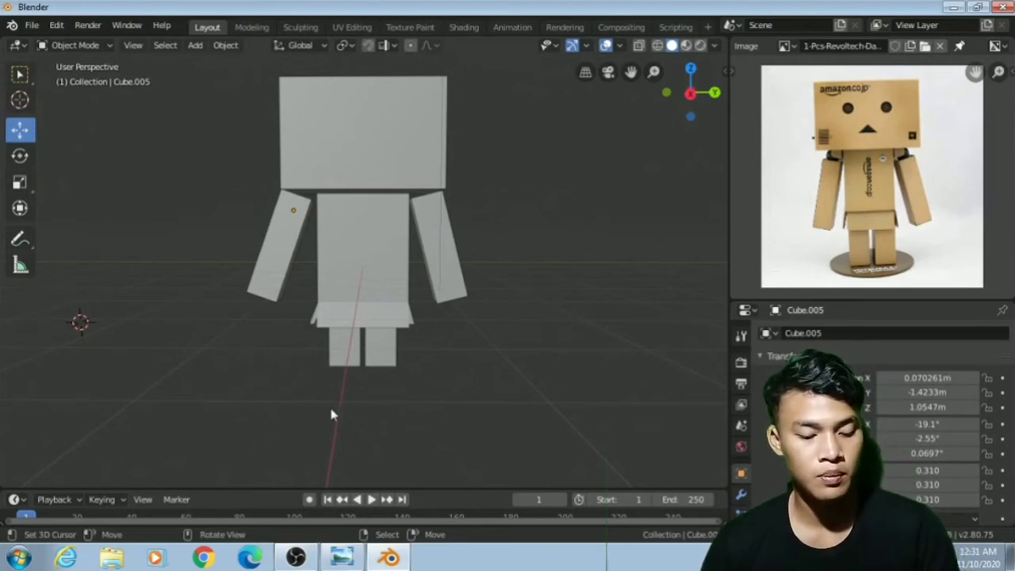
- Frame the whole scene in the Right orthographic view and add a mesh circle at the origin
key("Home")
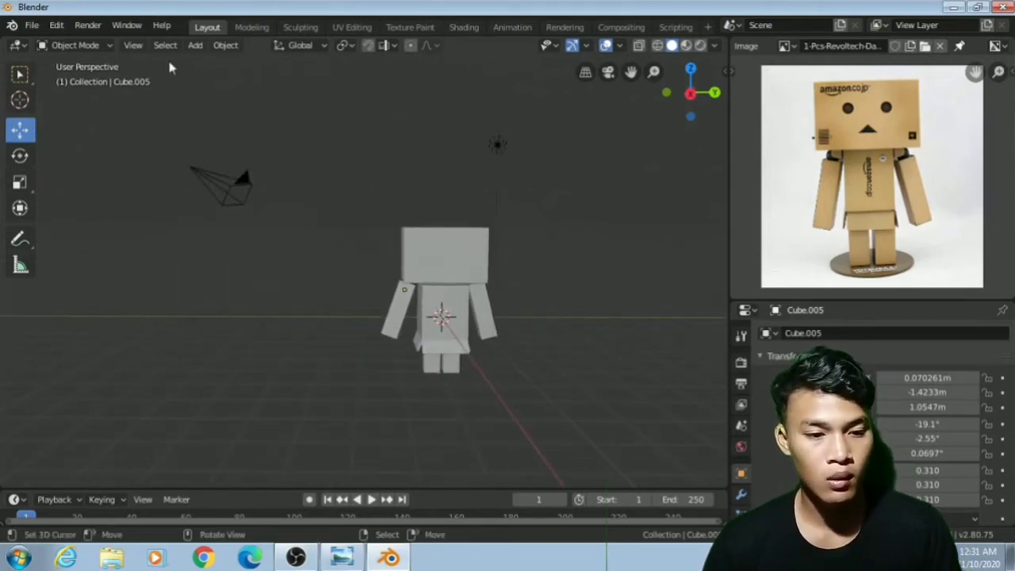
left_click(133, 45)
mouse_move(198, 217)
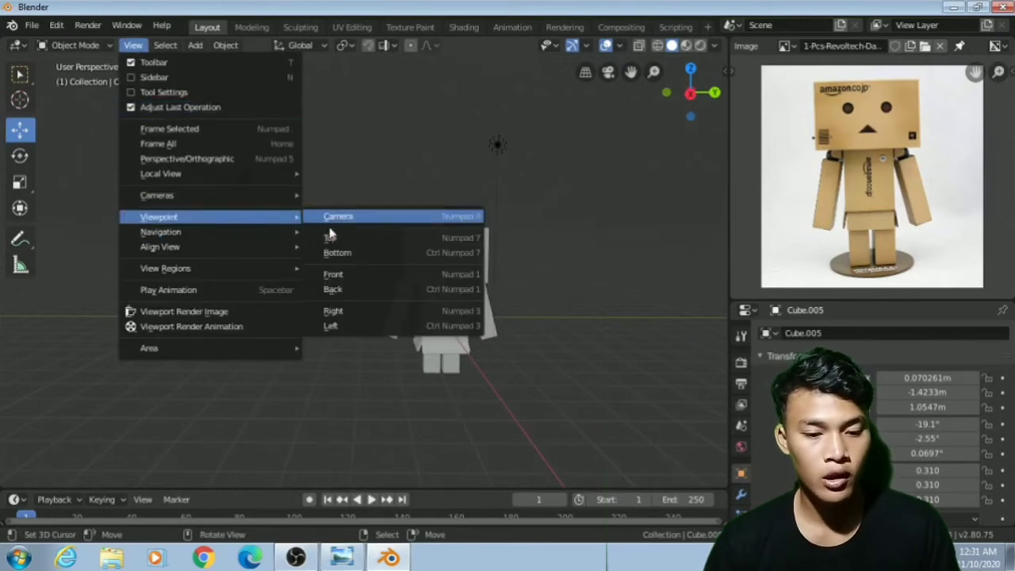
left_click(333, 311)
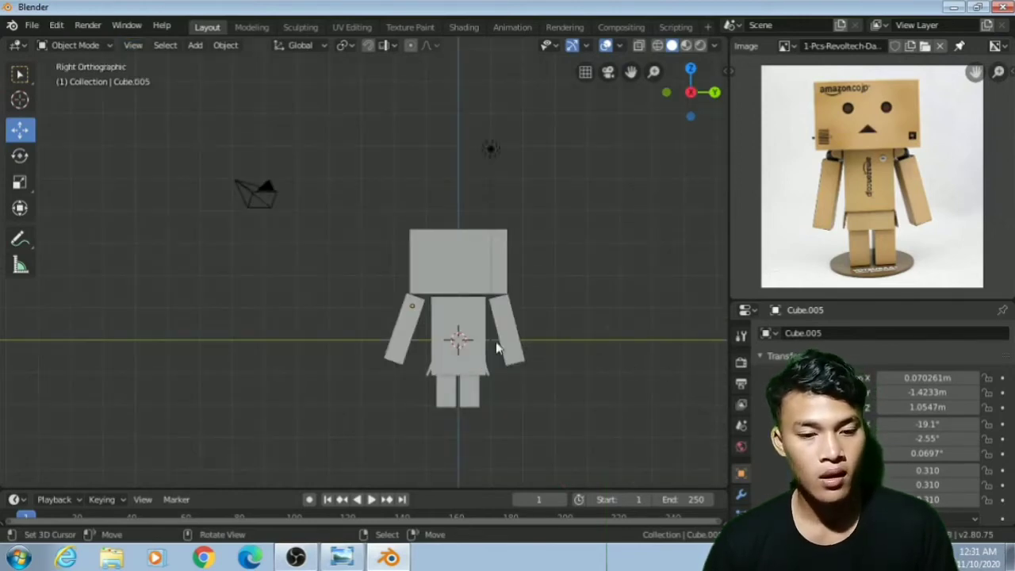
left_click(197, 47)
mouse_move(216, 62)
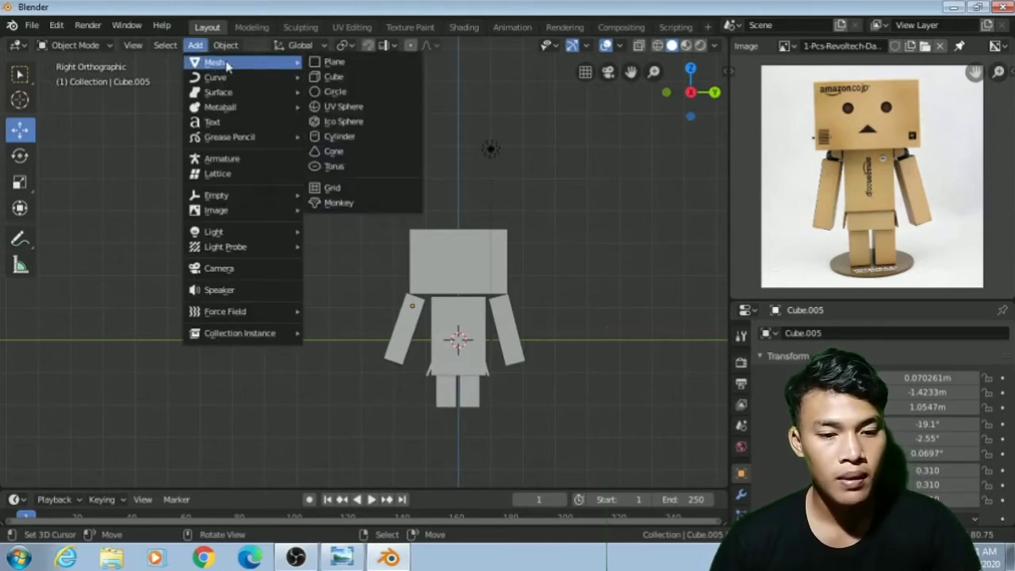
left_click(353, 93)
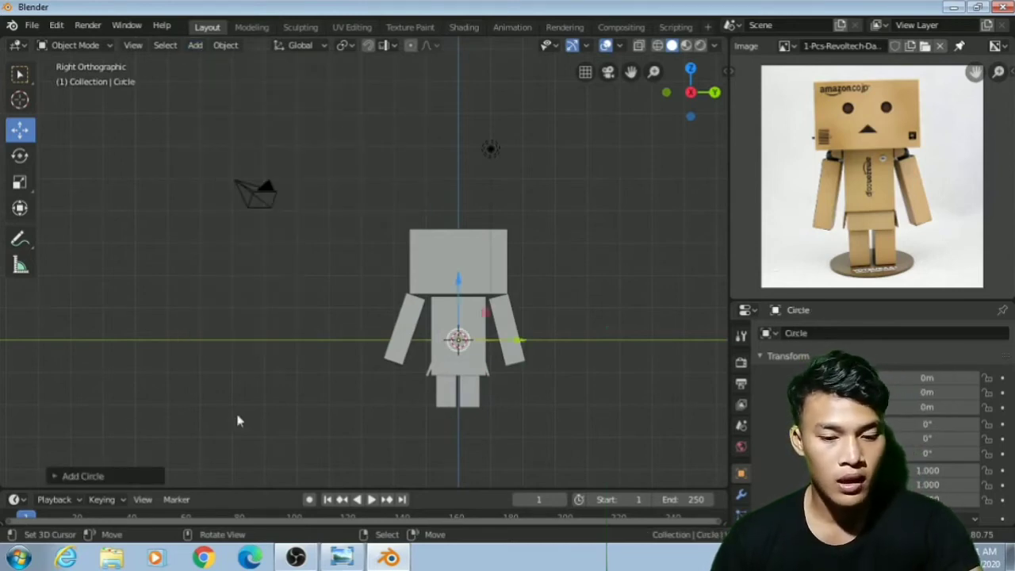
- Set the new circle's fill type to Ngon
left_click(61, 476)
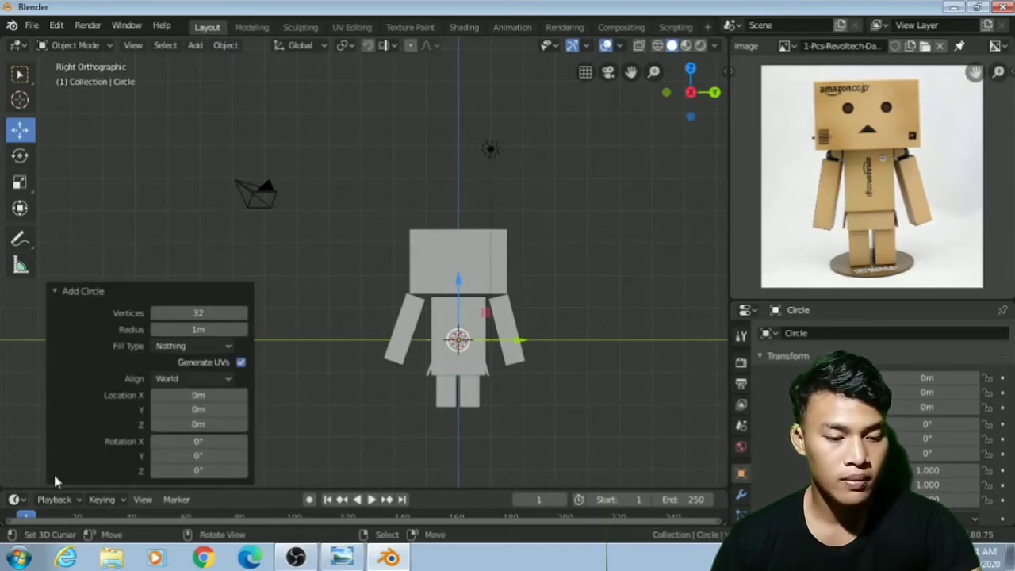
left_click(213, 349)
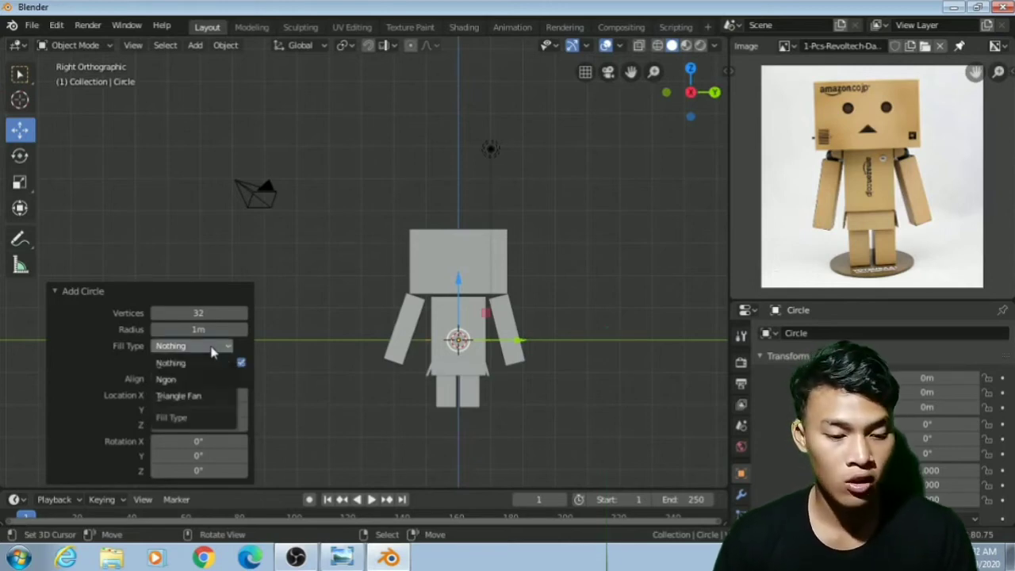
left_click(183, 384)
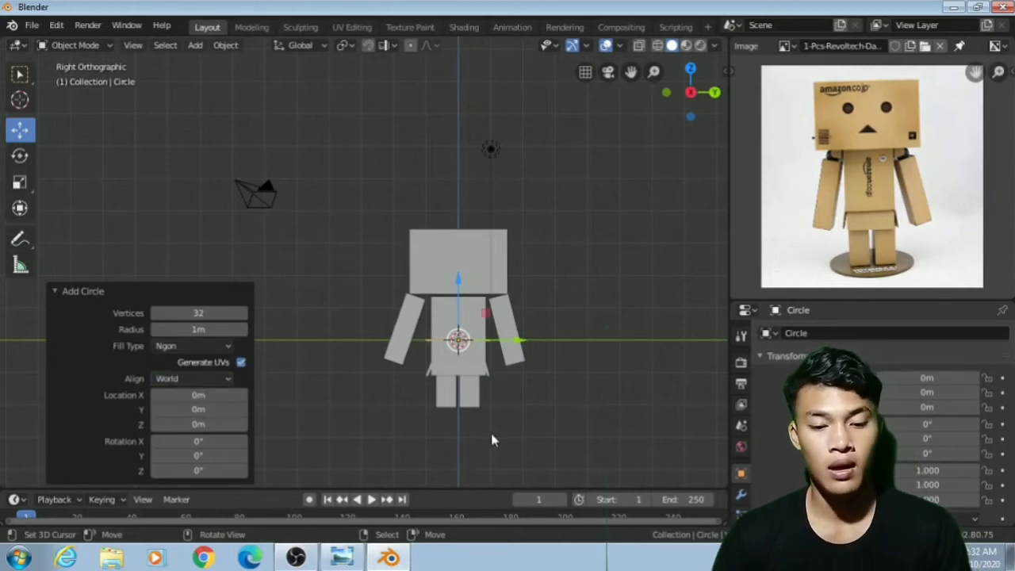
- Move the circle along X to about 3.24 m, out in front of the robot
middle_click_drag(547, 406, 641, 399)
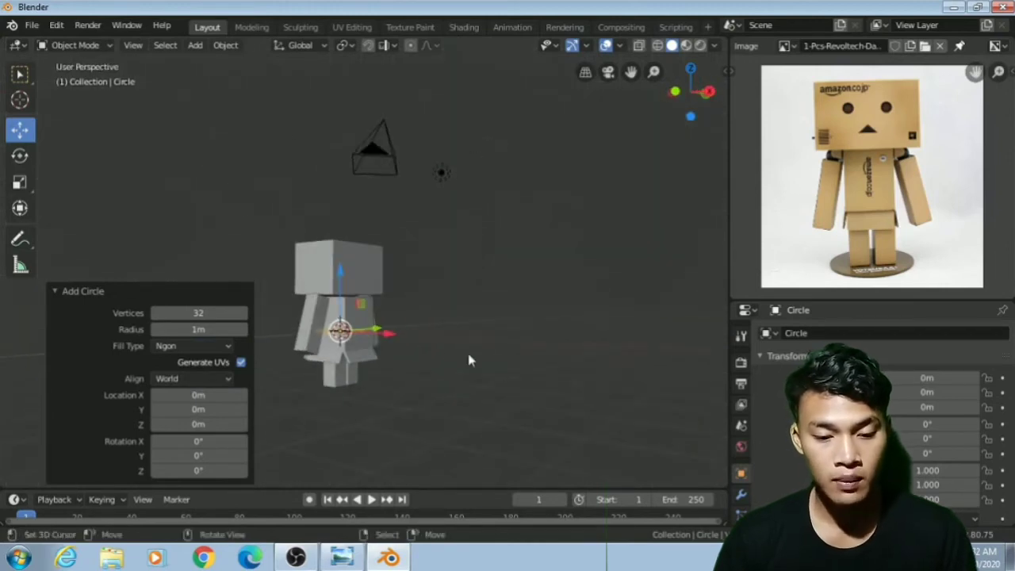
left_click_drag(388, 337, 456, 343)
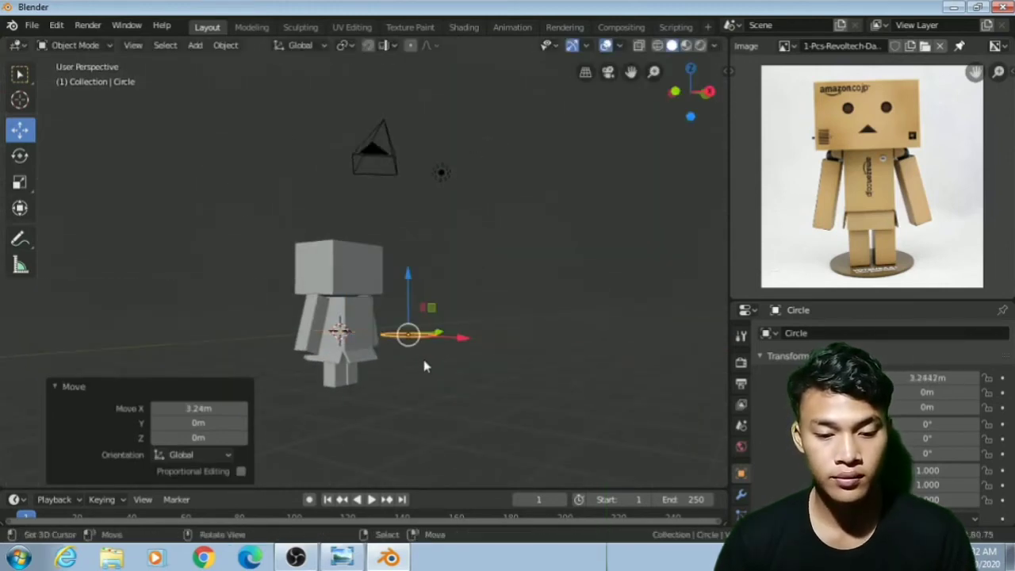
left_click(475, 367)
middle_click_drag(474, 367, 434, 399)
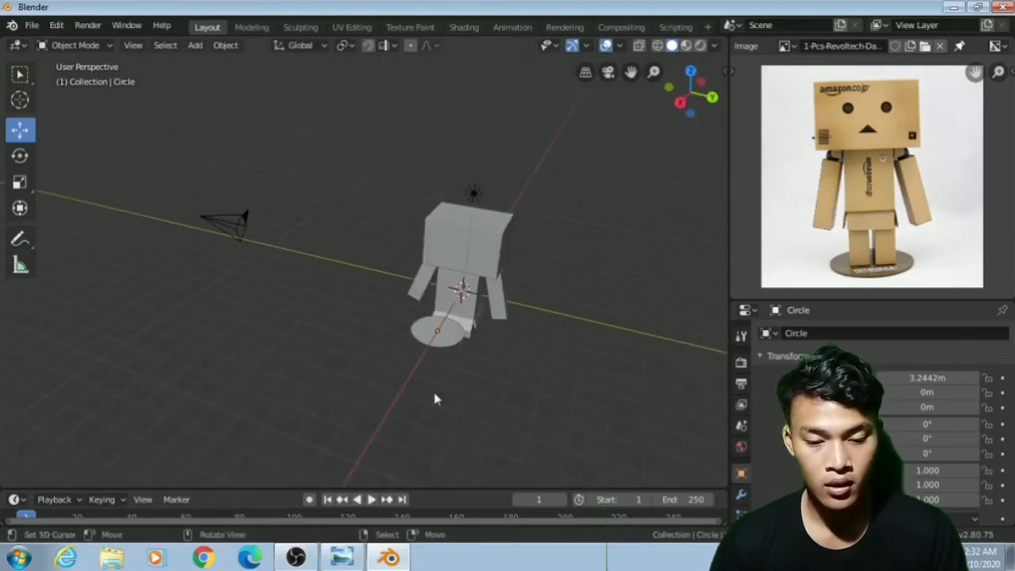
right_click(457, 335)
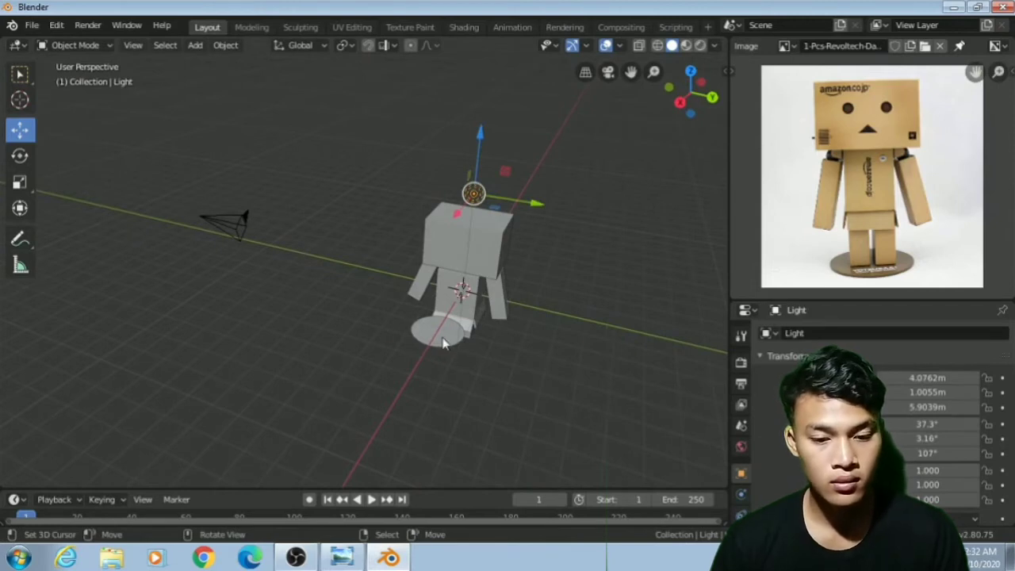
- Scale the circle in front of the robot to about 0.425 and rotate it 90° around the Y axis
right_click(444, 342)
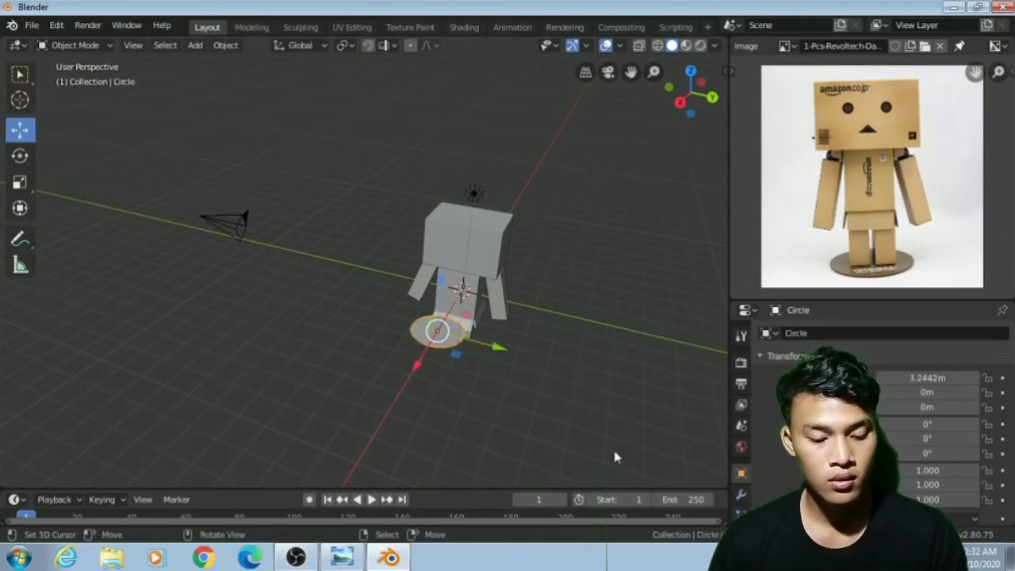
key("s")
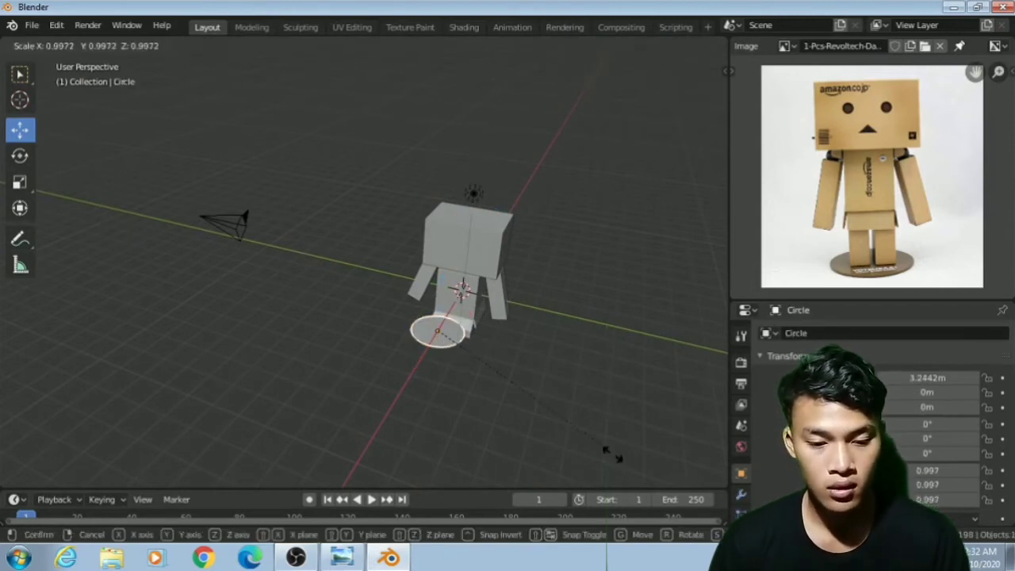
left_click(514, 392)
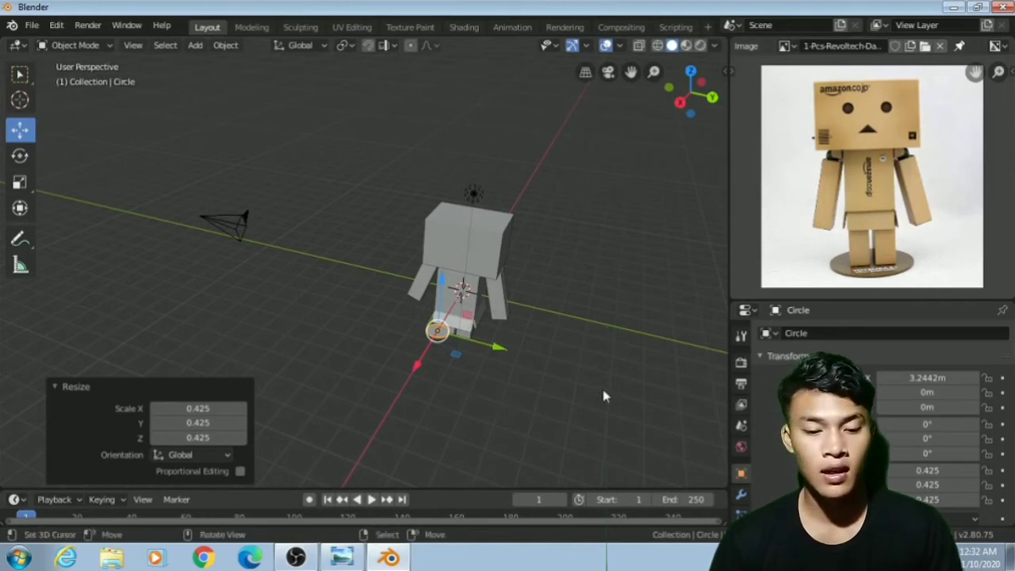
type("r")
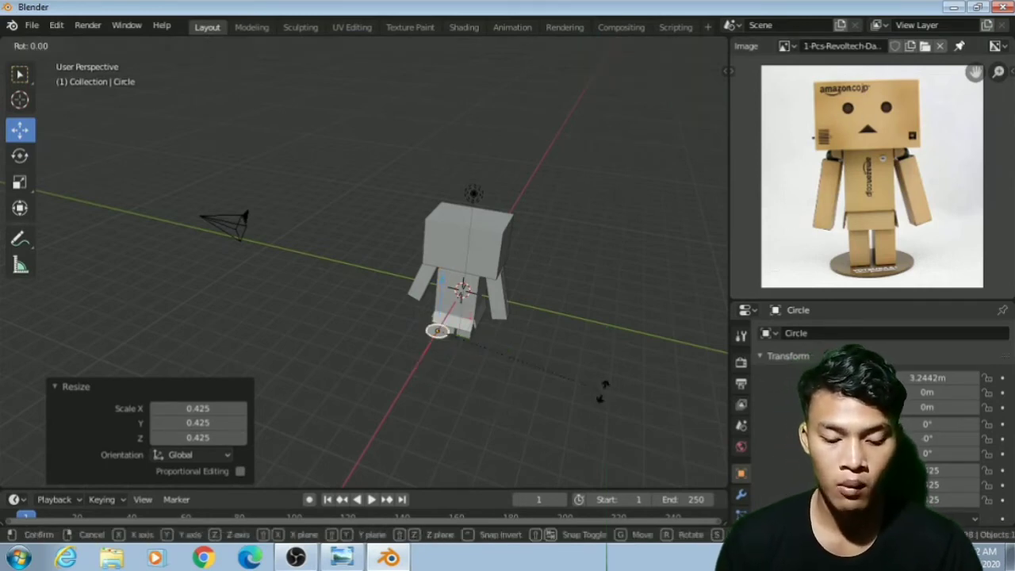
type("y90")
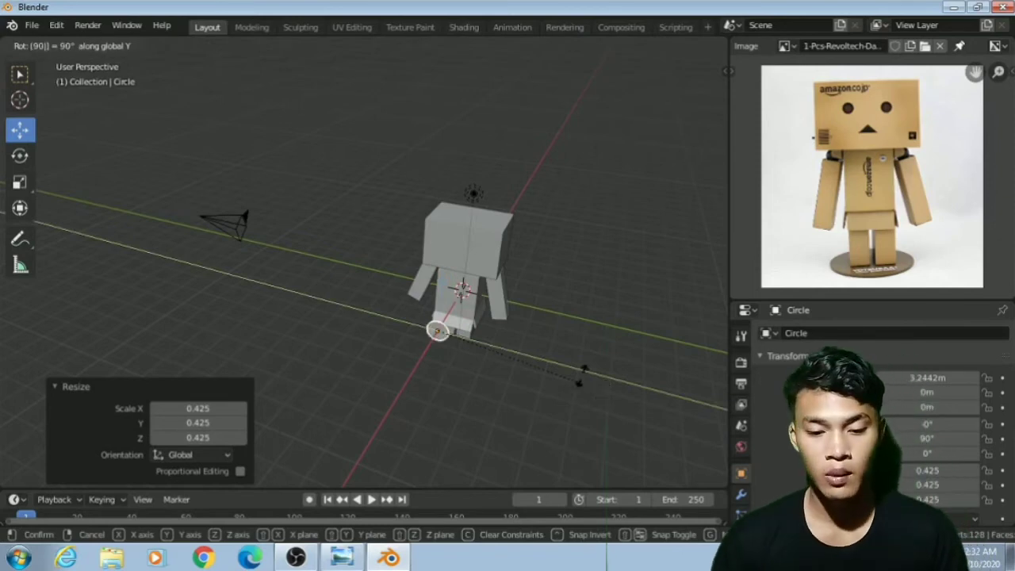
key("Return")
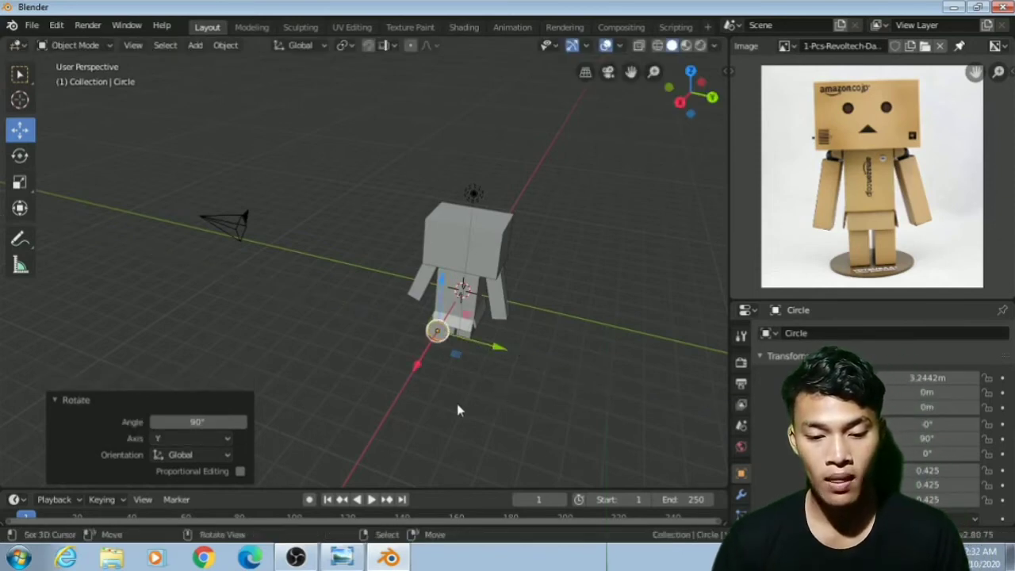
- Extrude the circle's face about 0.234 m along its normal in Edit Mode to make a disc, and return to Object Mode
middle_click_drag(451, 402, 652, 347)
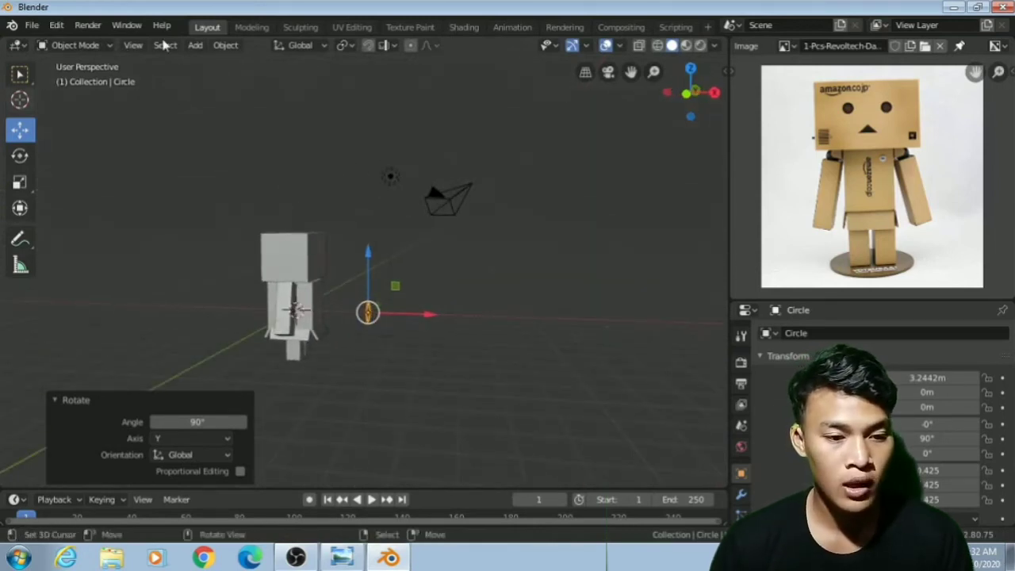
left_click(80, 45)
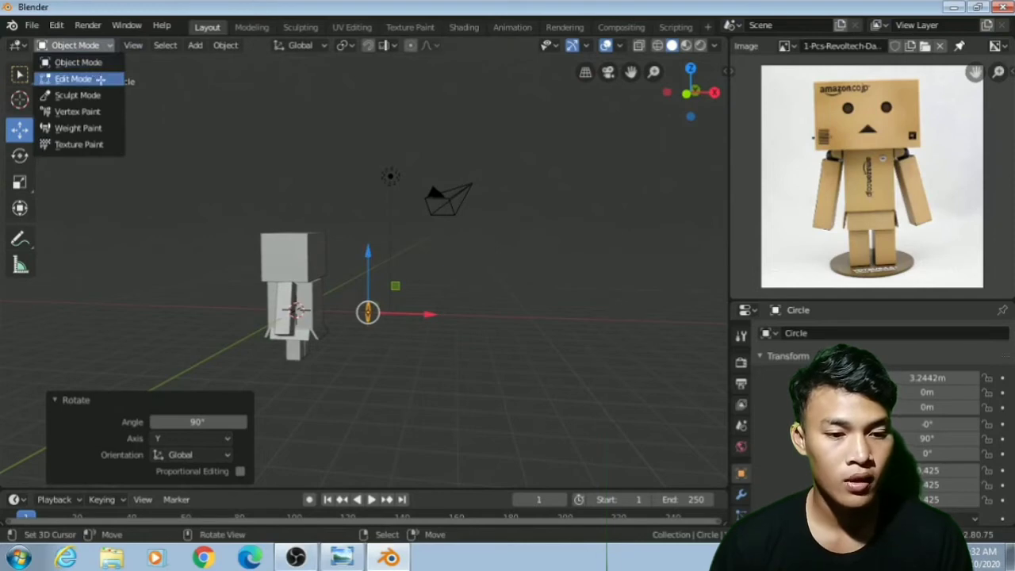
left_click(98, 79)
left_click(155, 46)
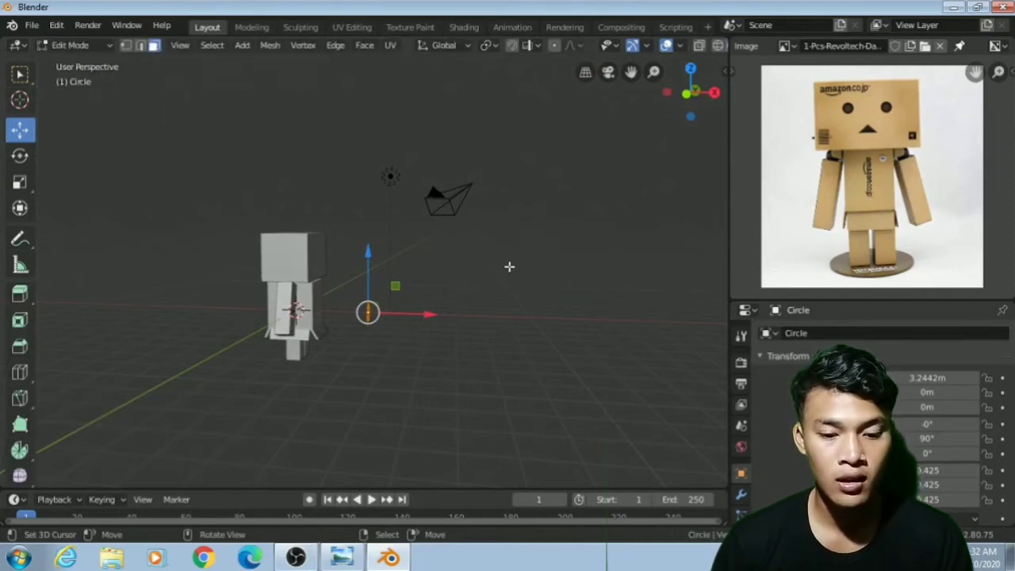
middle_click_drag(513, 274, 428, 286)
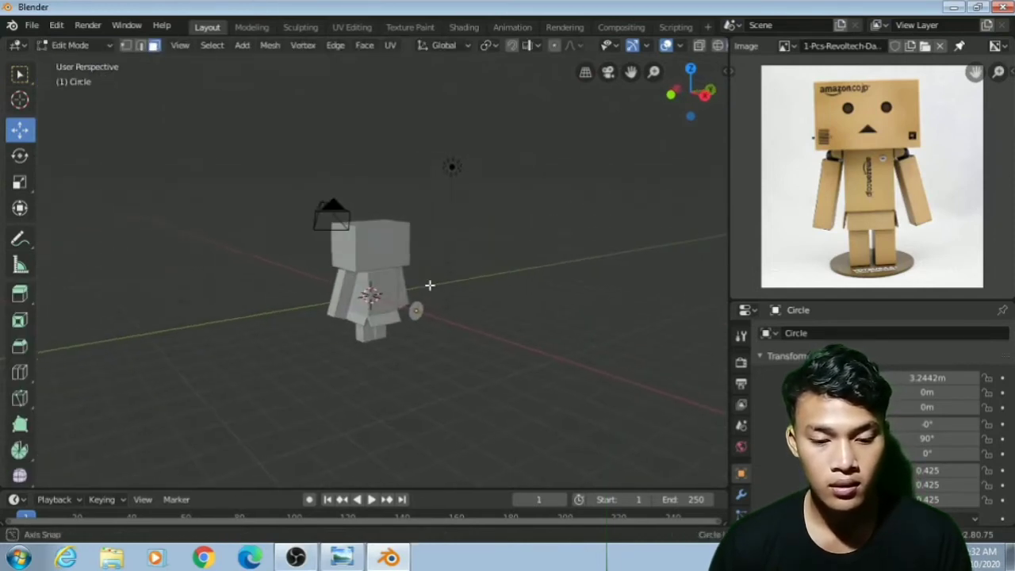
scroll(433, 357, "up", 4)
left_click(462, 357)
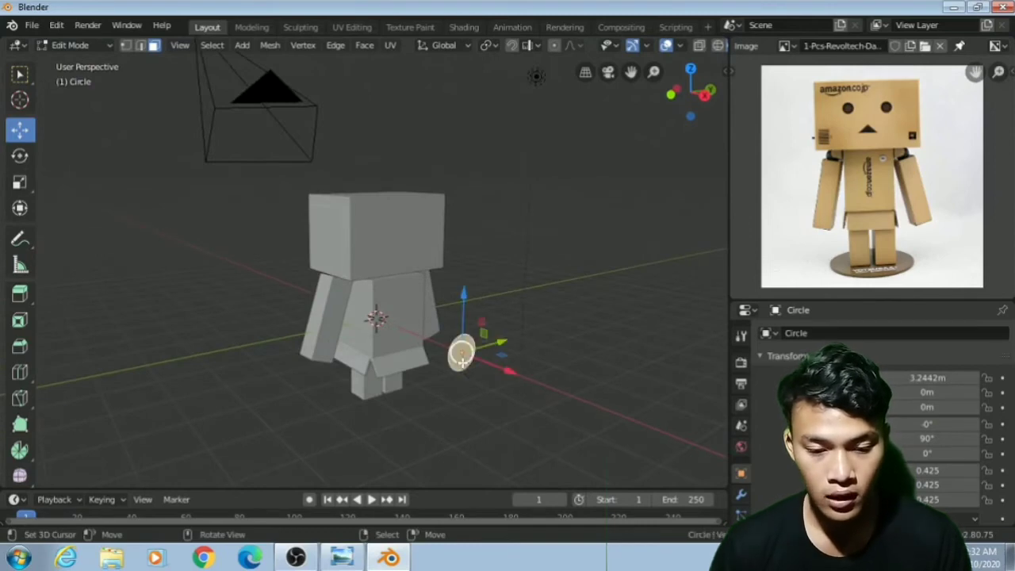
left_click_drag(462, 359, 468, 364)
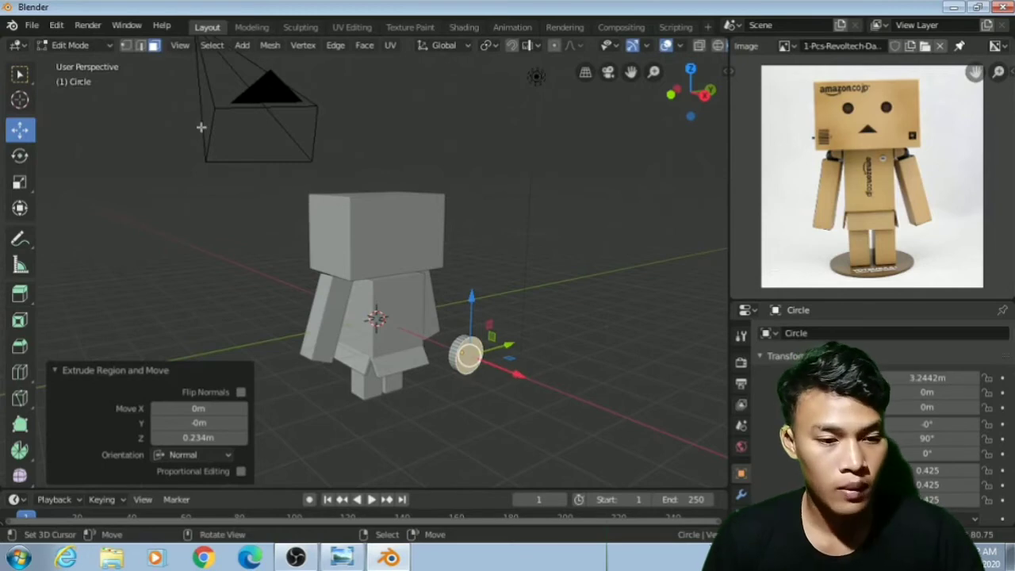
left_click(73, 46)
left_click(75, 63)
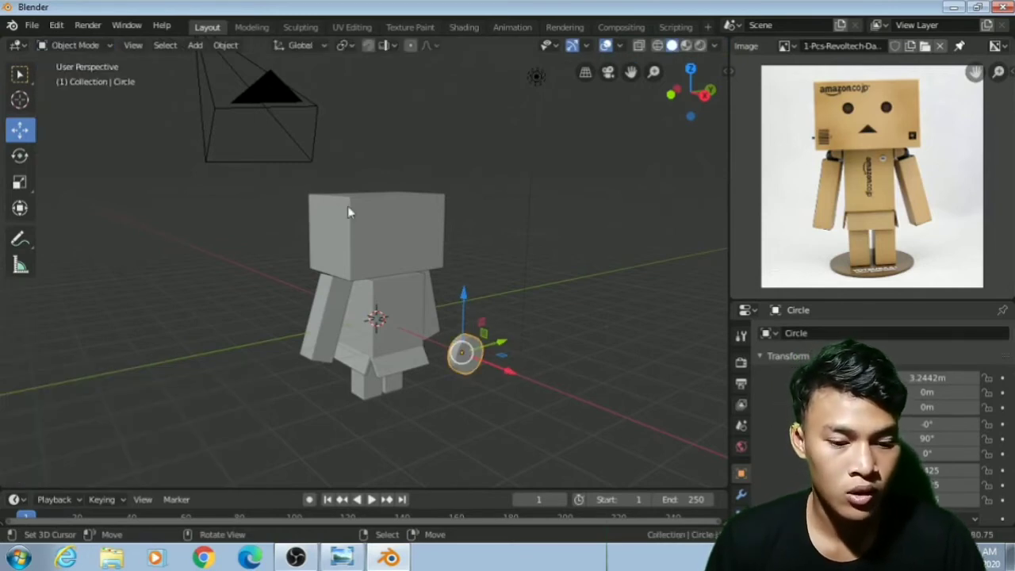
- Move the disc up onto the front of the head, at about X 1.07 m, Y 0.95 m, Z 2.57 m
left_click_drag(506, 373, 401, 212)
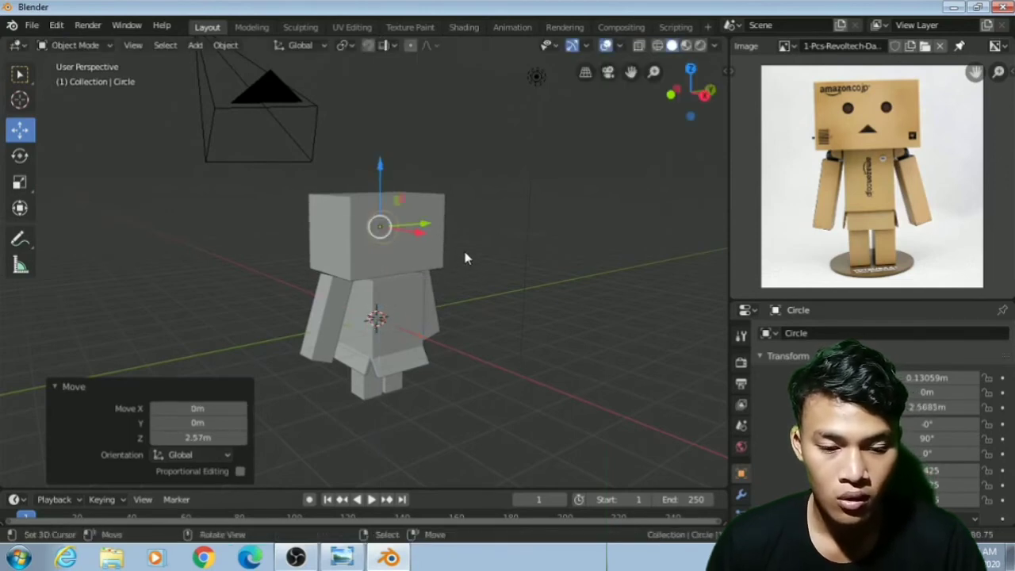
middle_click_drag(465, 258, 480, 256)
scroll(446, 256, "up", 4)
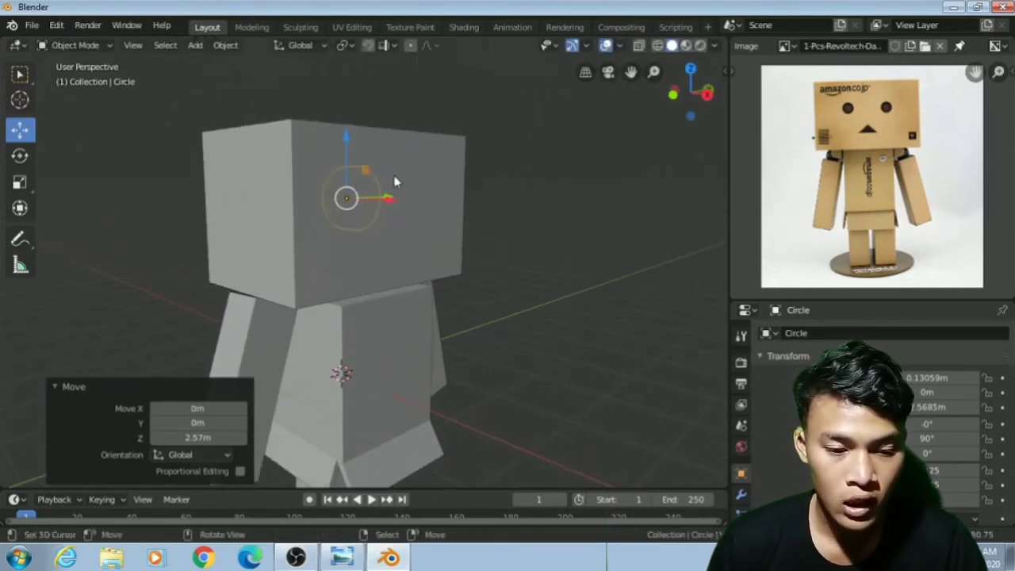
left_click_drag(386, 202, 433, 268)
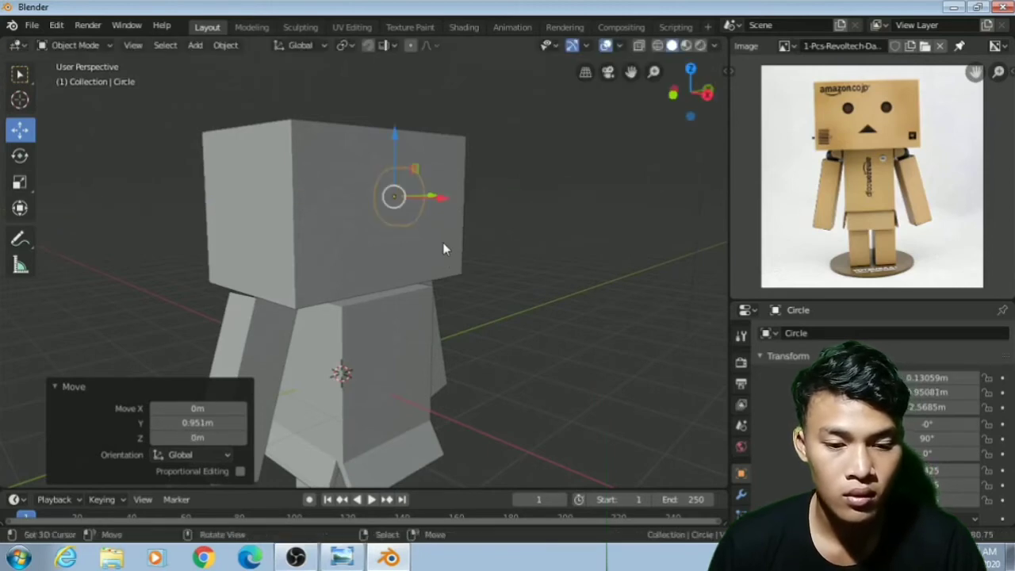
left_click_drag(438, 198, 488, 234)
- In the Right orthographic view, move the disc along Y to about -0.57 m, to the first eye's position on the face
middle_click_drag(583, 245, 512, 237)
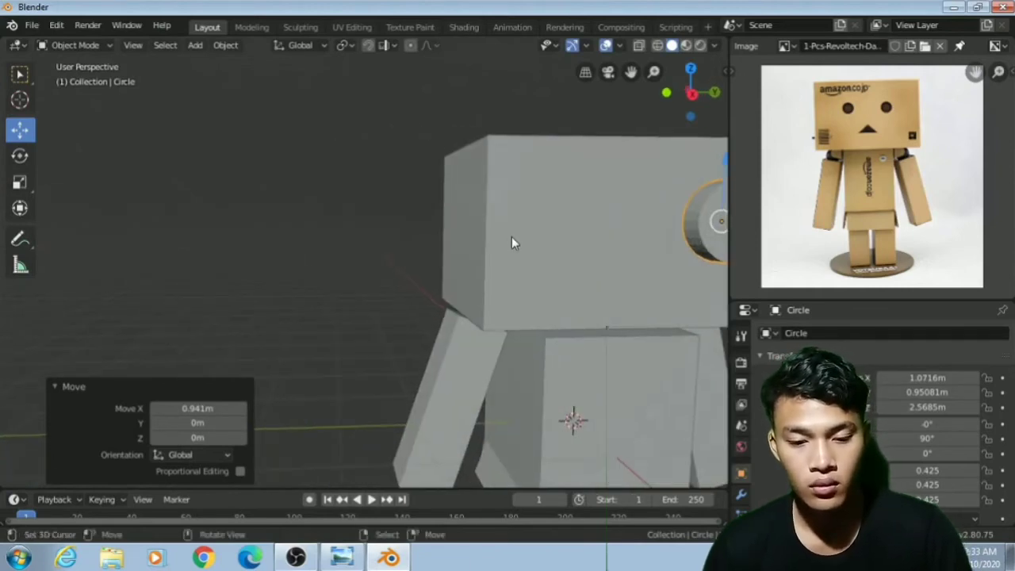
scroll(512, 238, "down", 6)
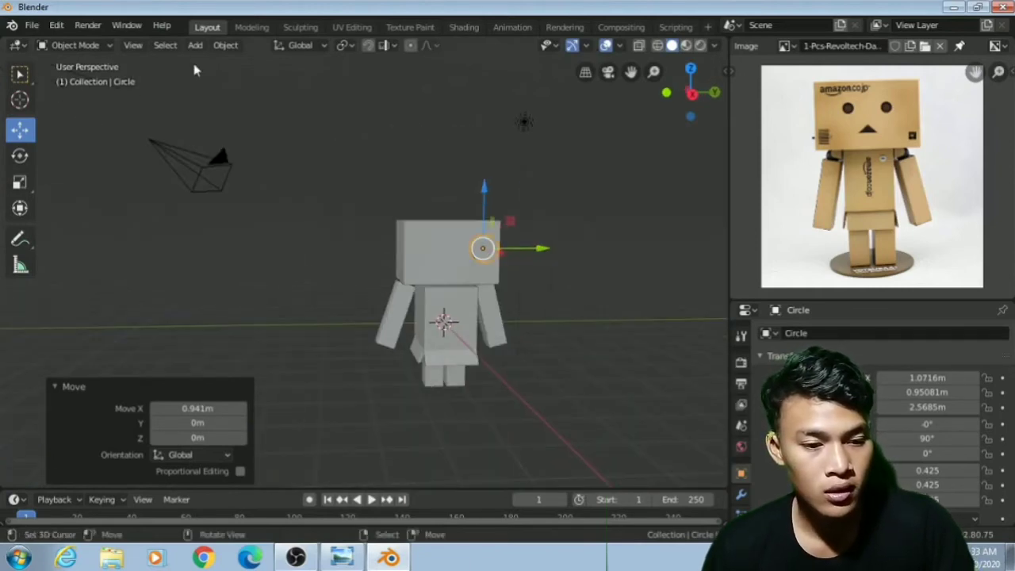
left_click(133, 45)
mouse_move(286, 217)
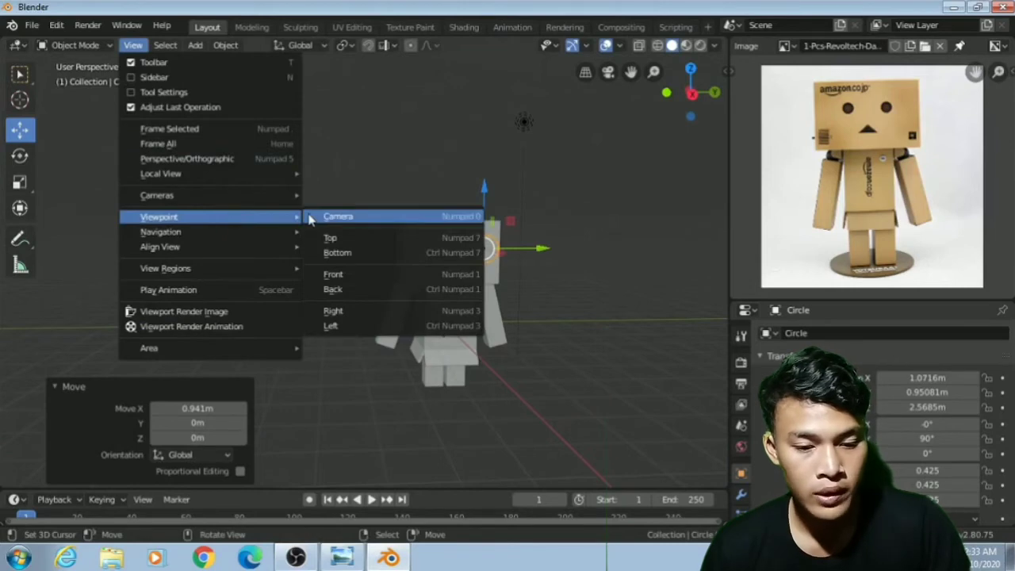
left_click(373, 311)
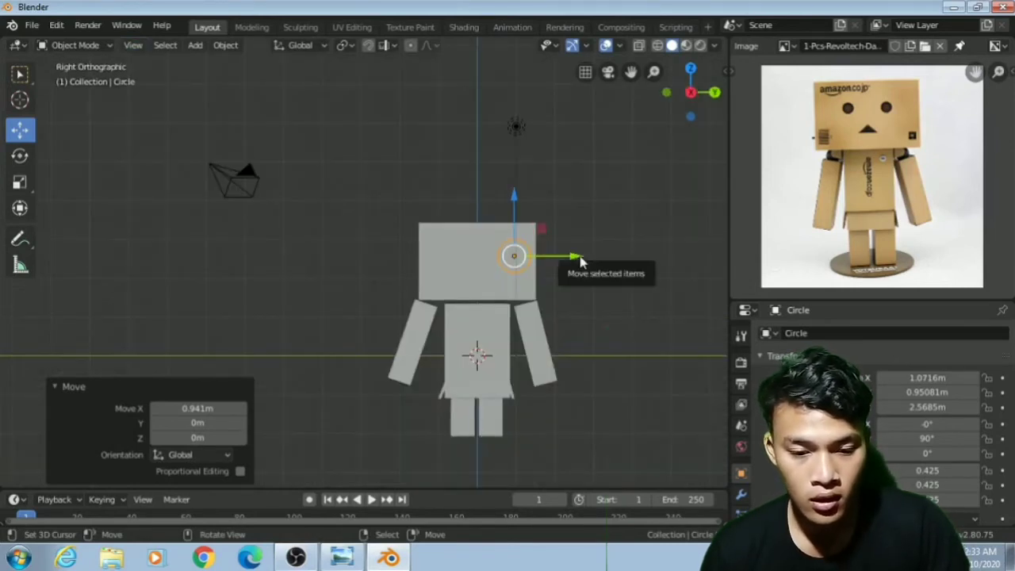
left_click_drag(580, 261, 520, 258)
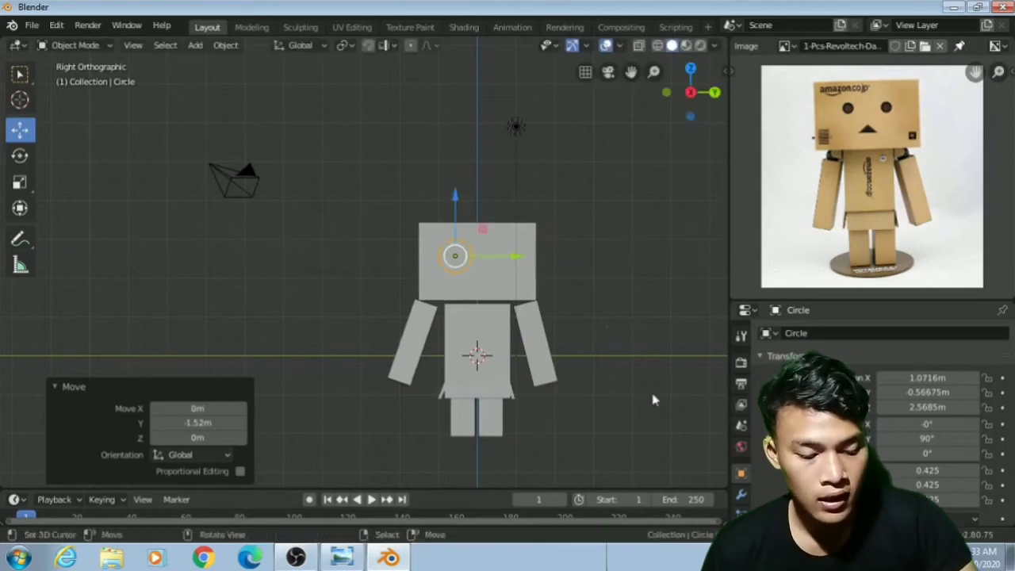
- Shrink the eye disc by a factor of about 0.5 and raise it to about Z 2.74 m
key("s")
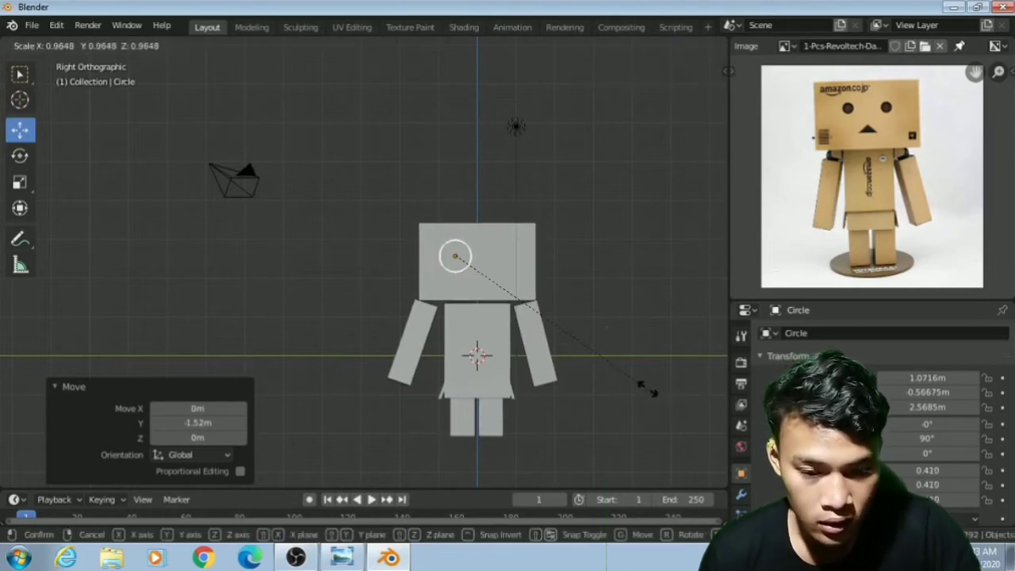
left_click(562, 332)
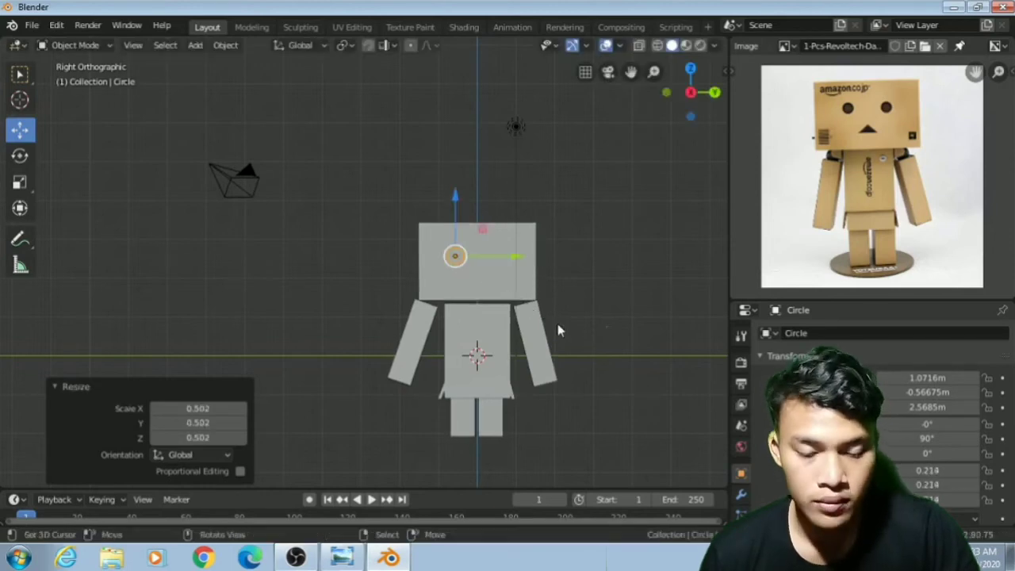
left_click_drag(455, 198, 453, 209)
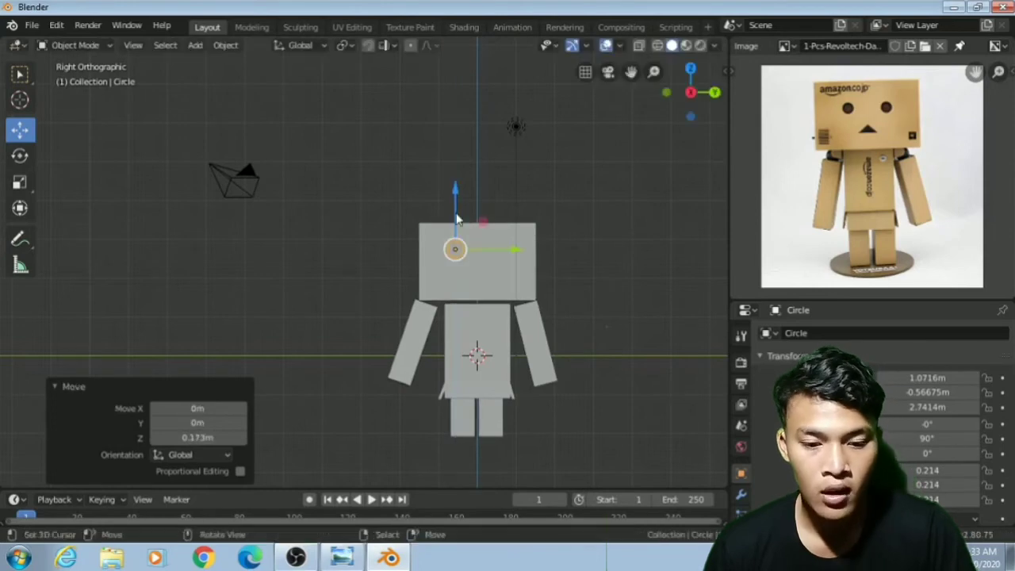
- Duplicate the eye disc about 1.15 m along Y for the second eye, and deselect it
key("shift+d")
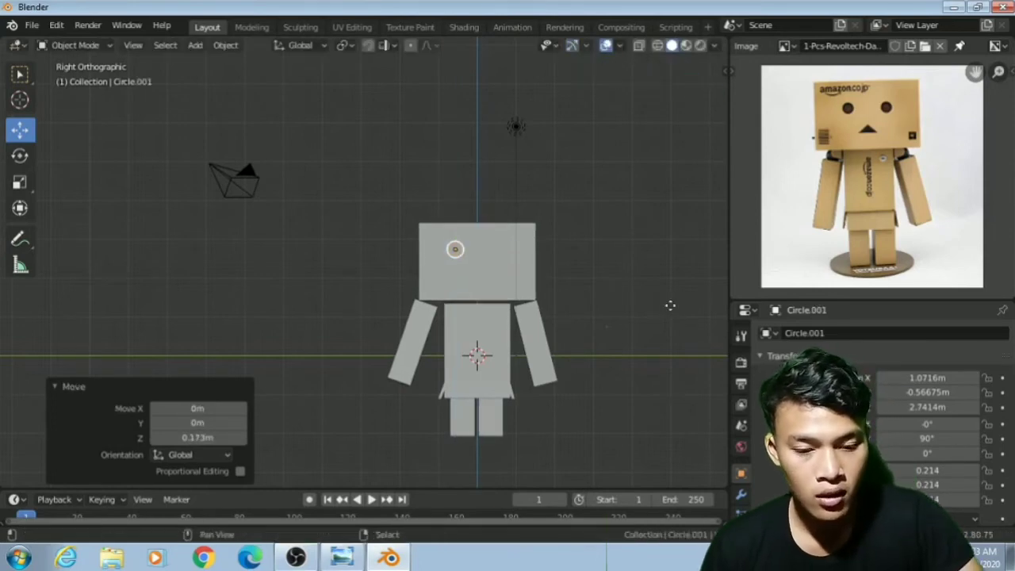
key("y")
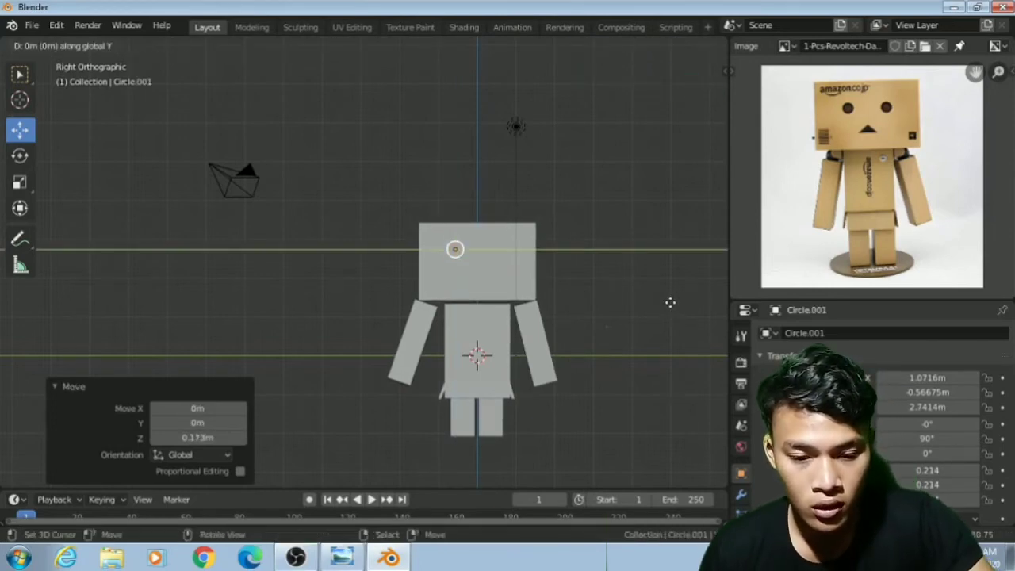
left_click(714, 300)
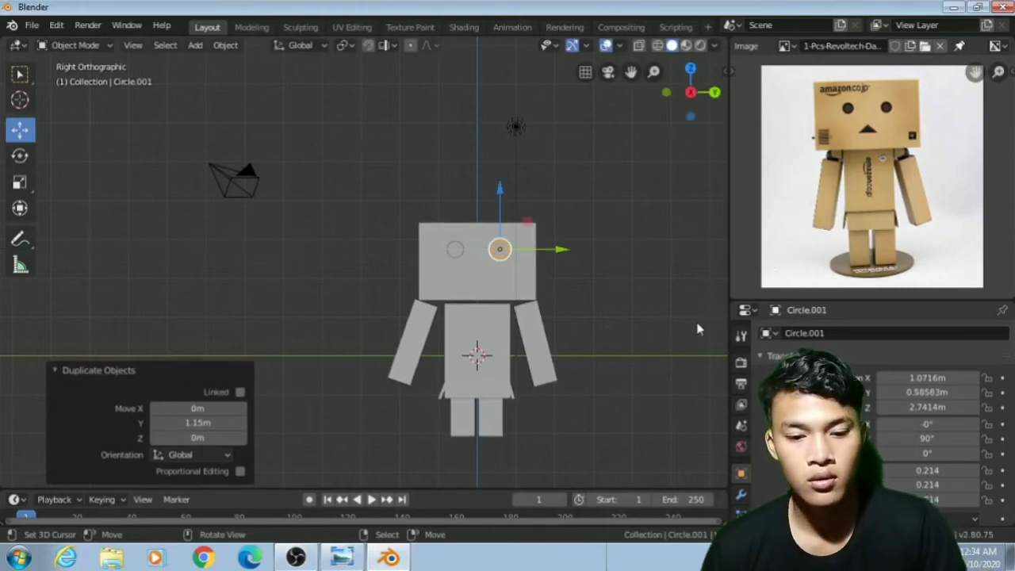
left_click(668, 321)
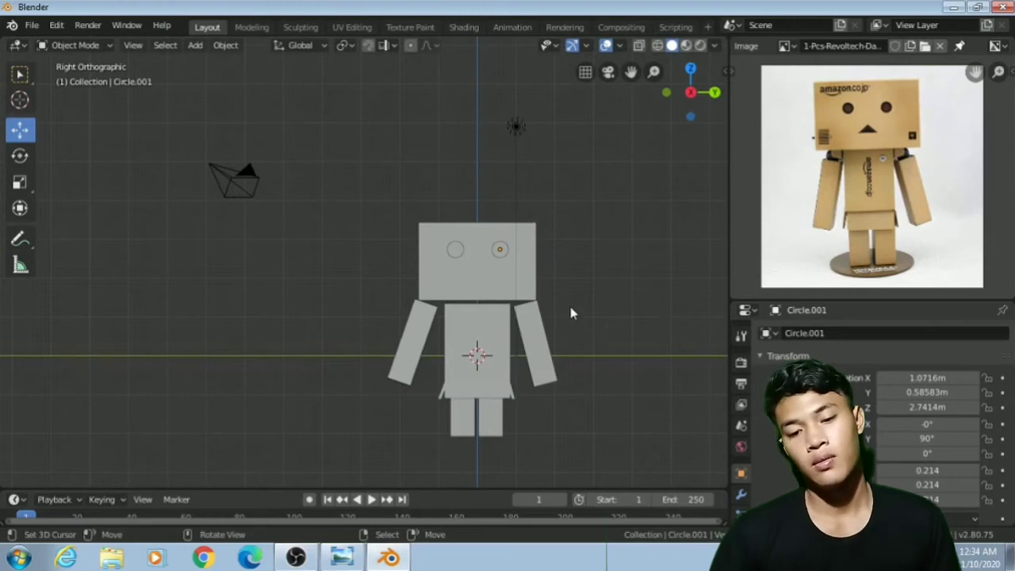
- Select both eye discs and move them about -0.136 m along X, partly into the head
middle_click_drag(571, 312, 625, 364)
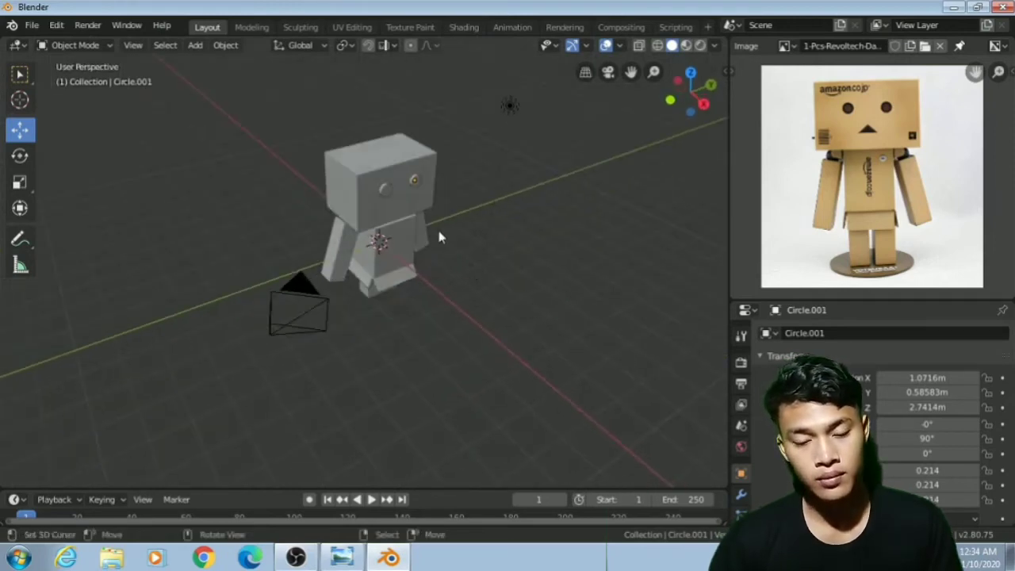
scroll(437, 175, "up", 4)
middle_click_drag(552, 219, 600, 182)
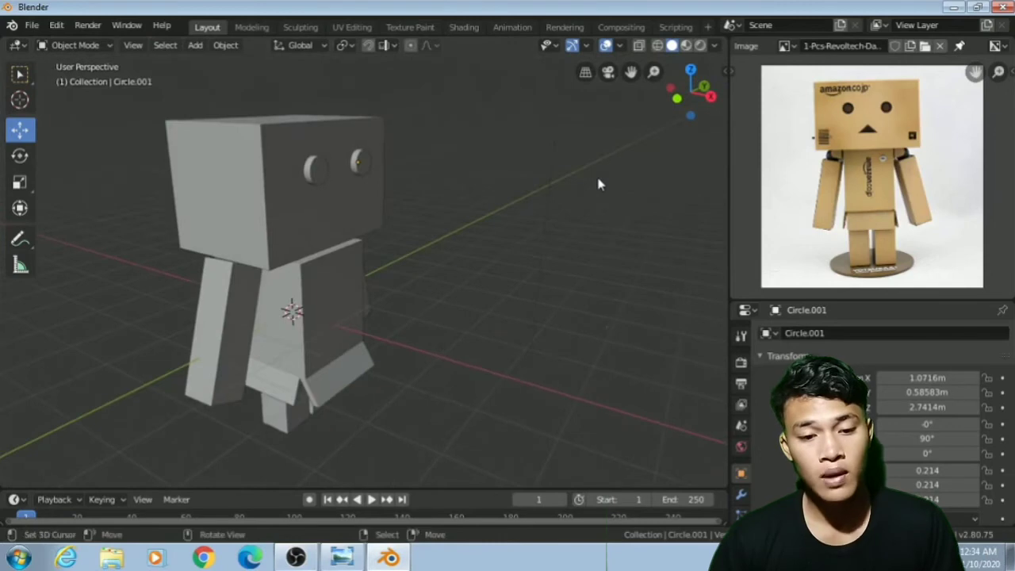
left_click(320, 172)
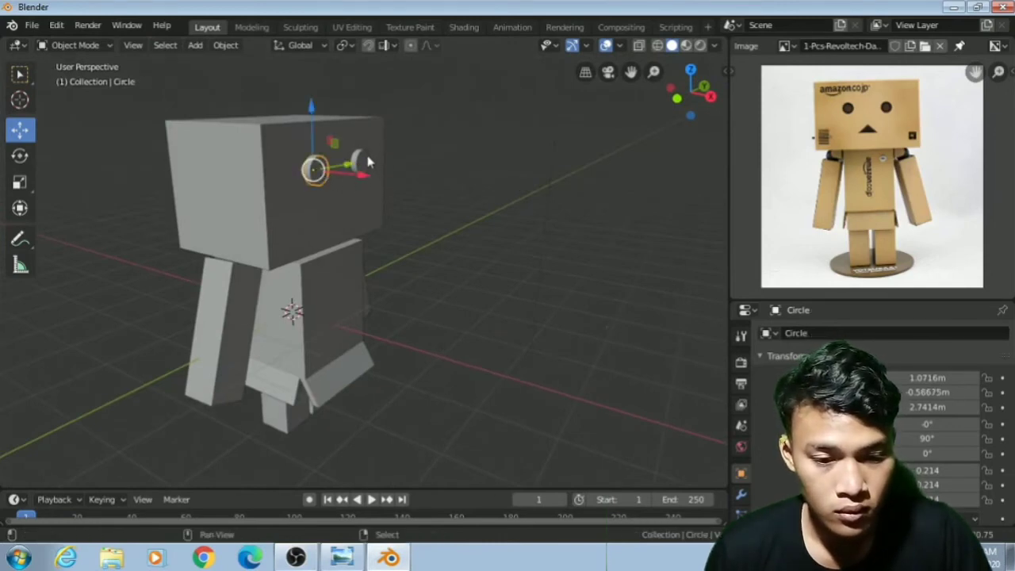
left_click(367, 161)
key("g")
key("x")
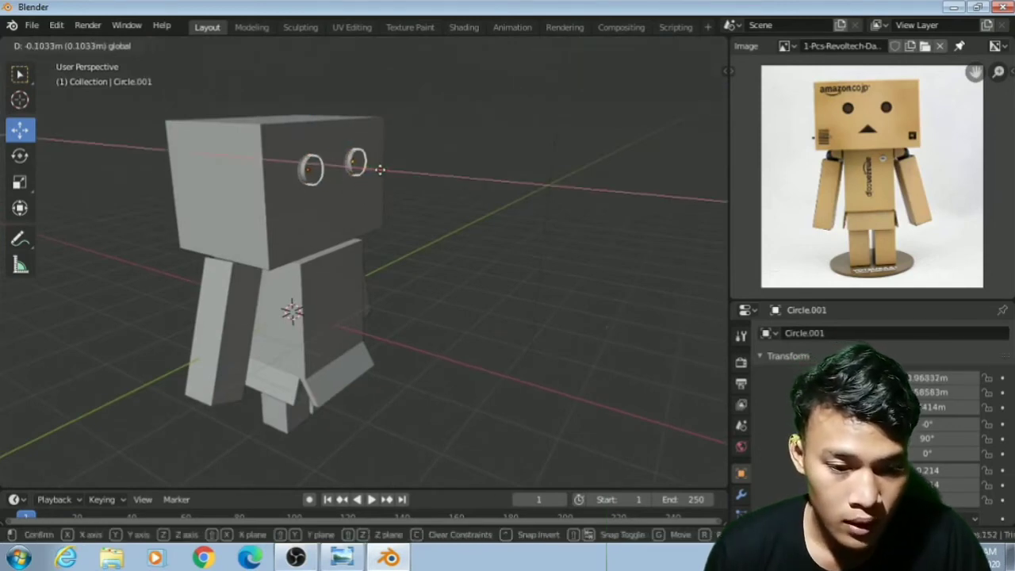
left_click(379, 168)
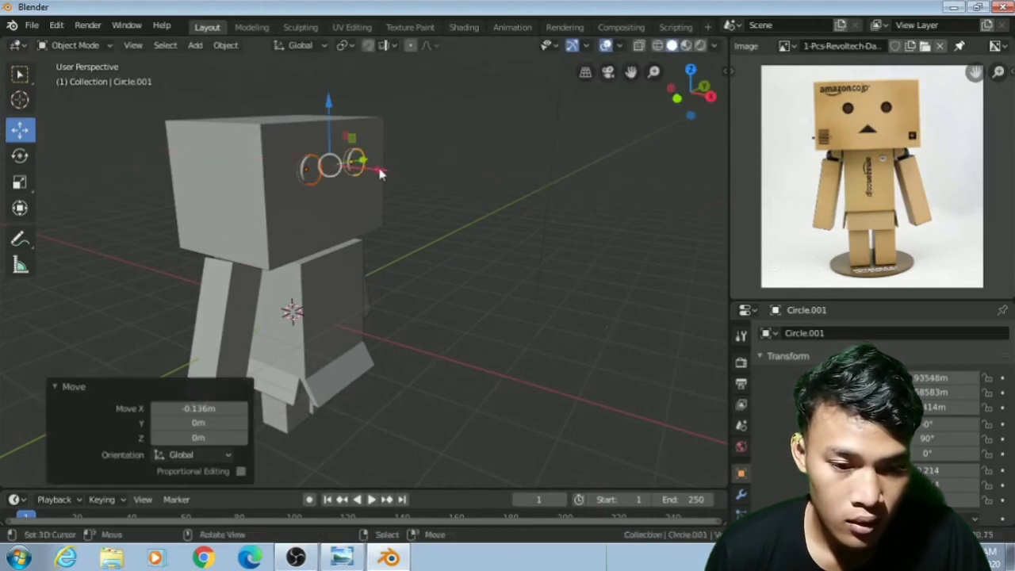
middle_click_drag(388, 198, 412, 237)
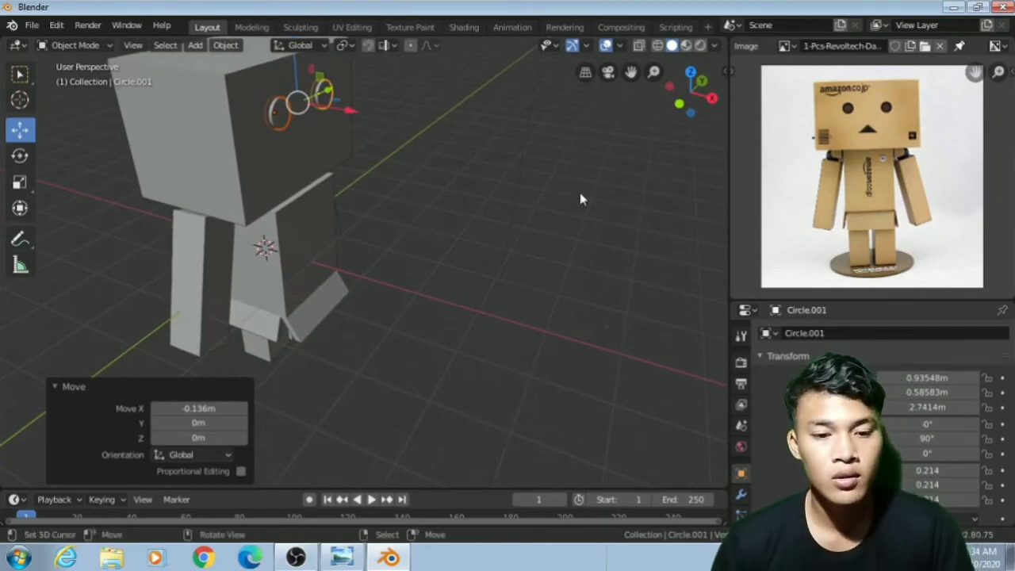
middle_click_drag(582, 199, 379, 143)
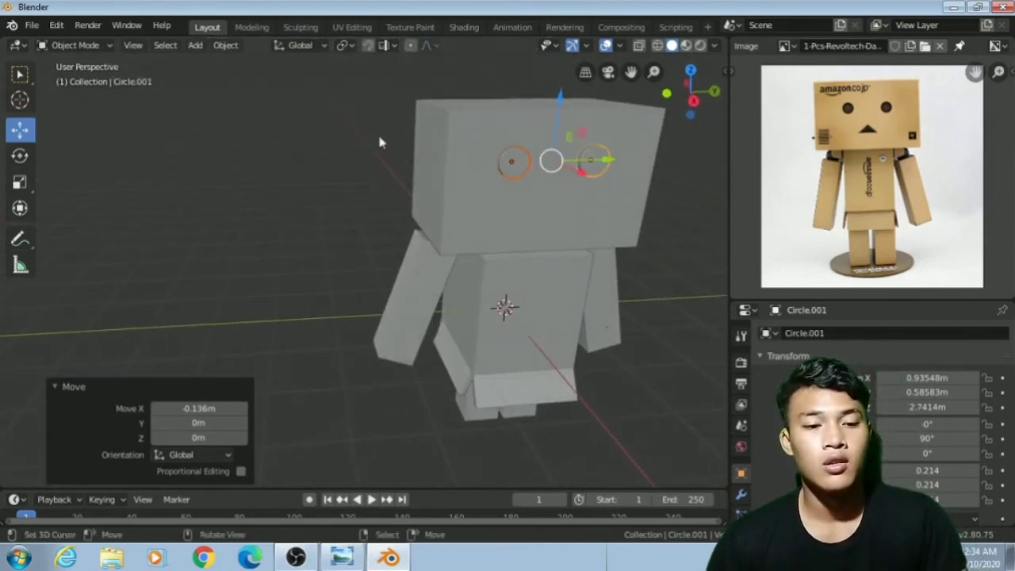
- In the Right orthographic view, deselect the eye discs and place the 3D cursor in the empty space beside the head
left_click(132, 45)
mouse_move(226, 217)
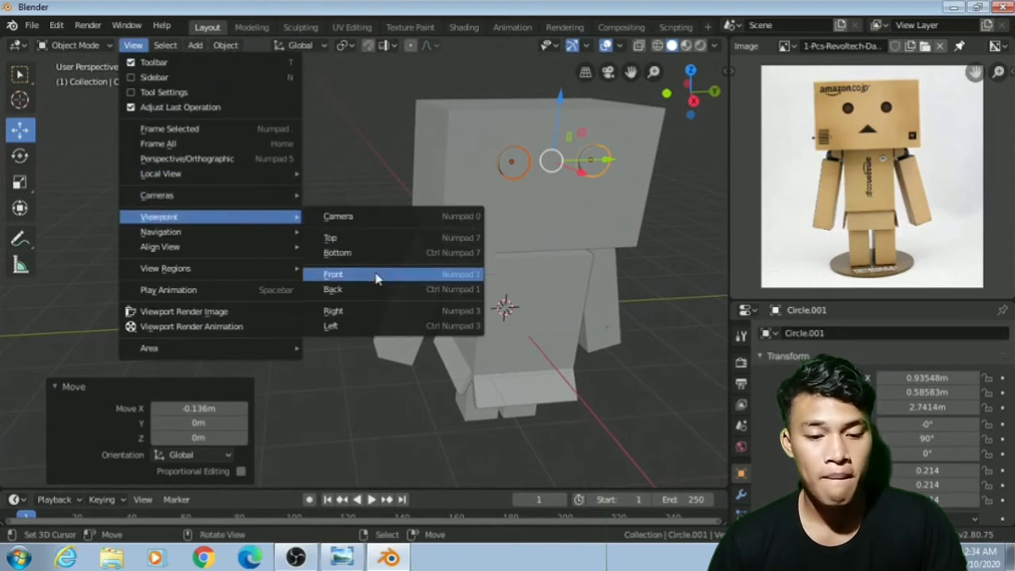
left_click(376, 310)
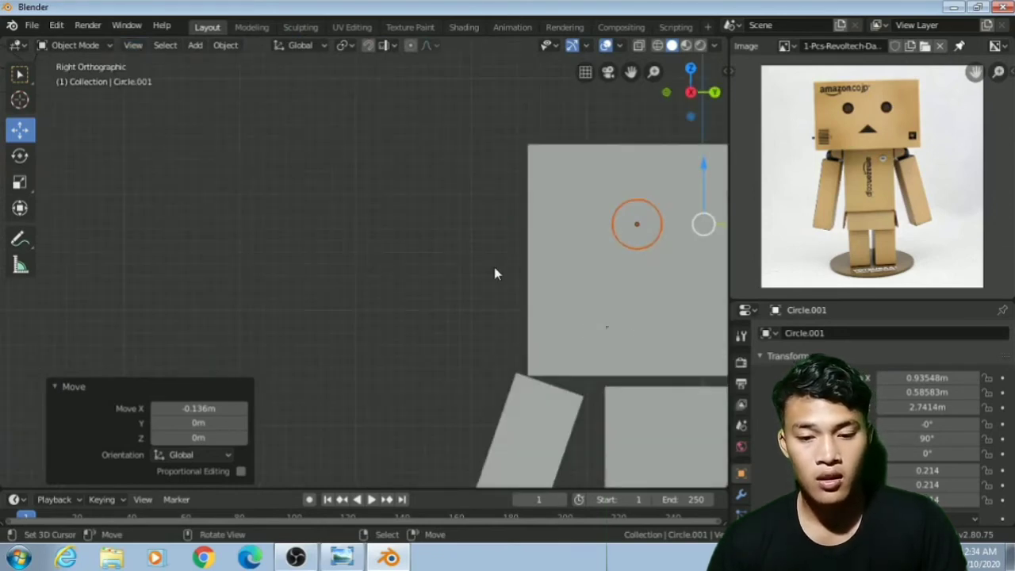
scroll(494, 274, "down", 6)
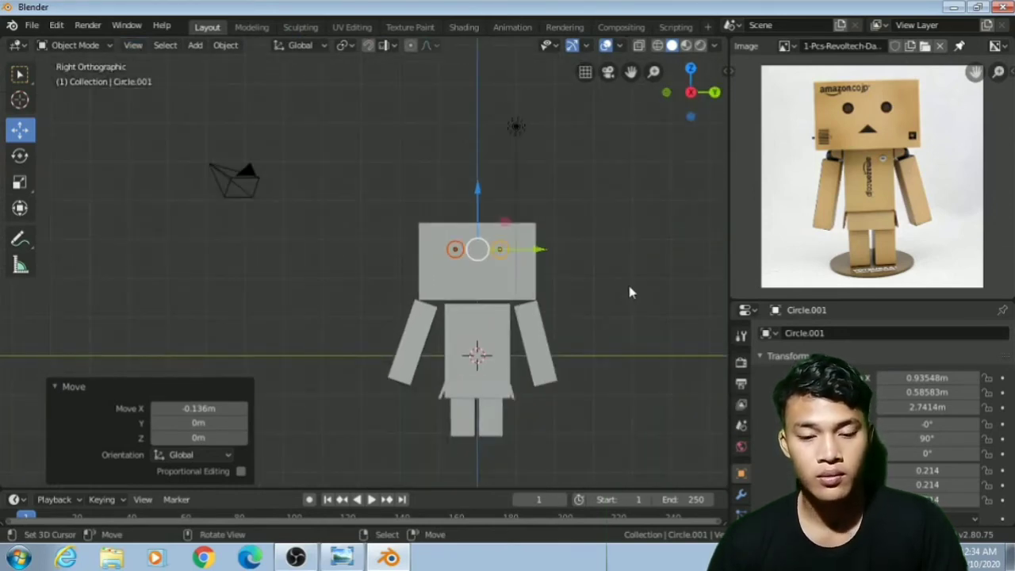
left_click(628, 287)
left_click(657, 212)
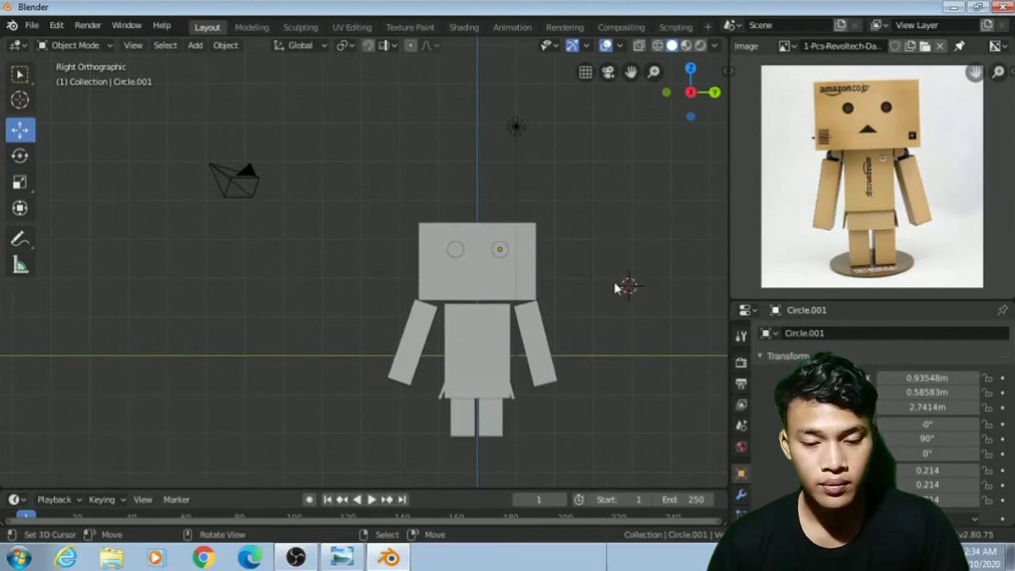
- Add a cylinder mesh at the 3D cursor and set its vertices to 3 to make a triangular prism
left_click(194, 45)
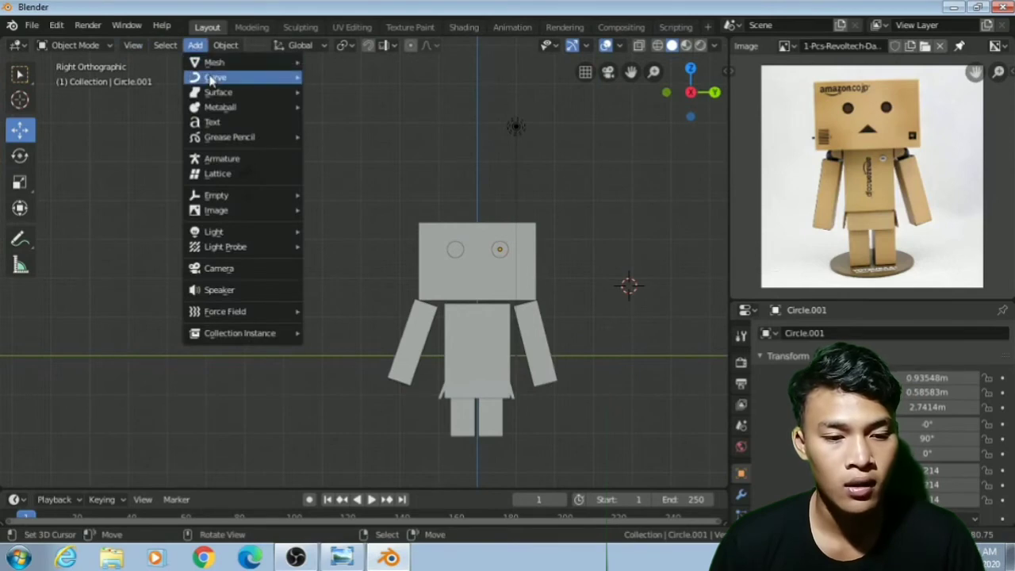
mouse_move(212, 68)
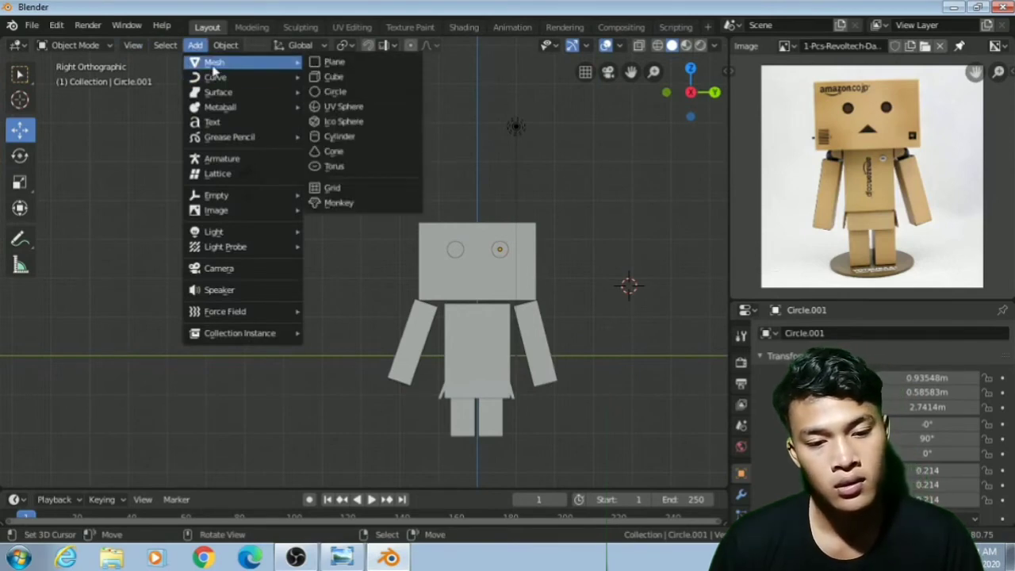
left_click(341, 137)
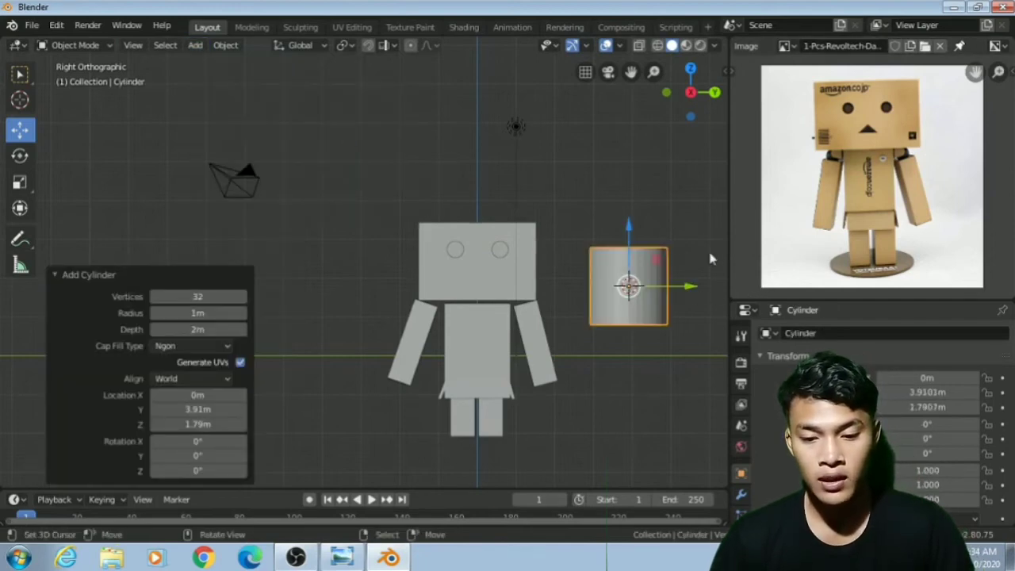
left_click(205, 298)
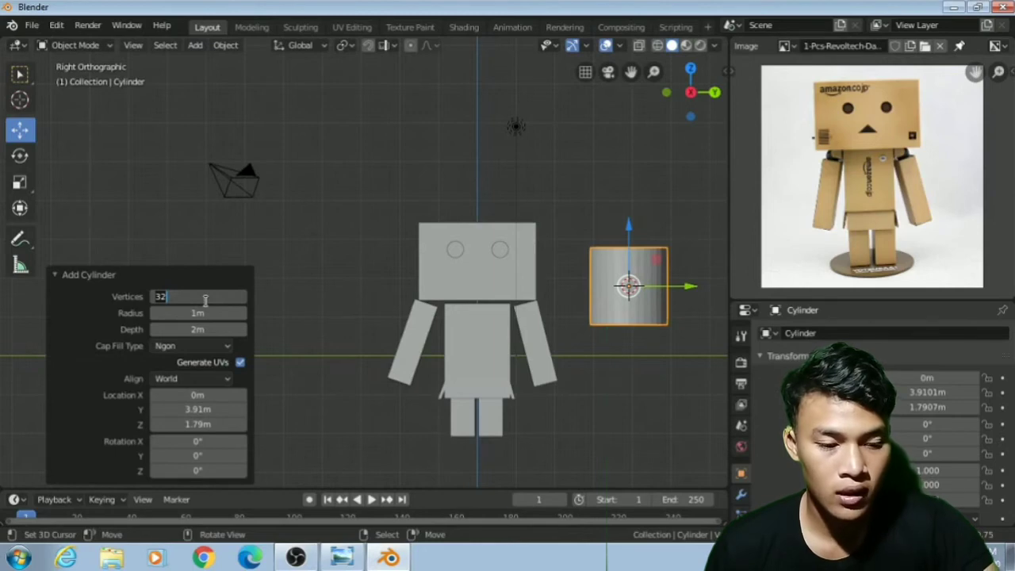
type("3")
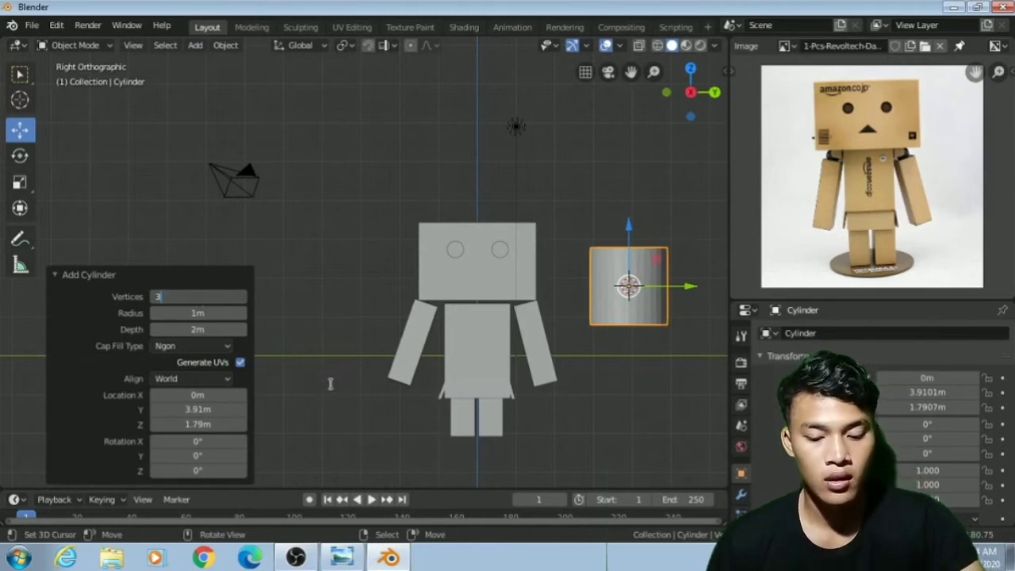
key("Return")
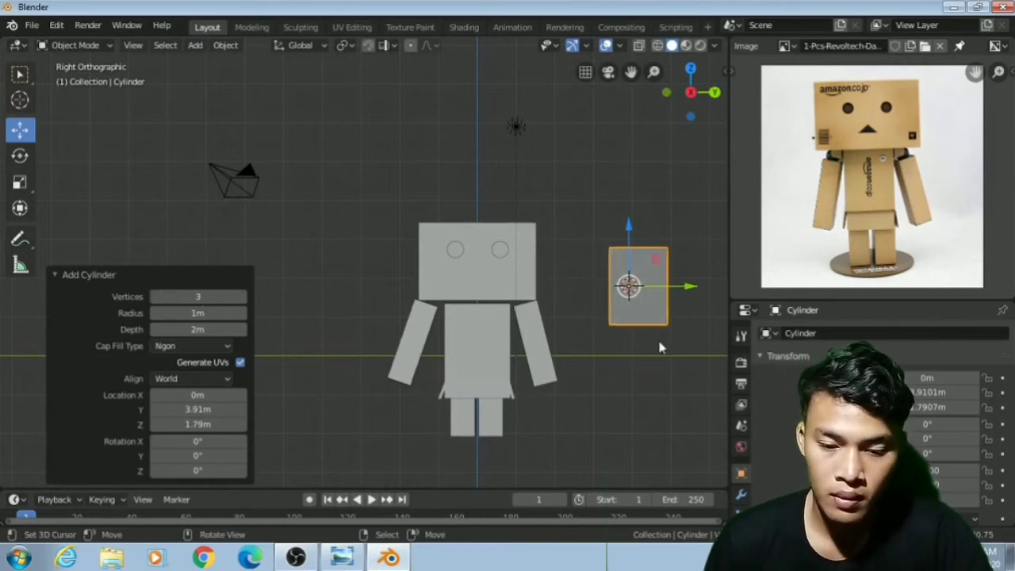
- Move the prism in front of the robot, to about X 3.55 m and Y 0.15 m, and flatten it along Z by about 0.263
middle_click_drag(659, 348, 635, 325)
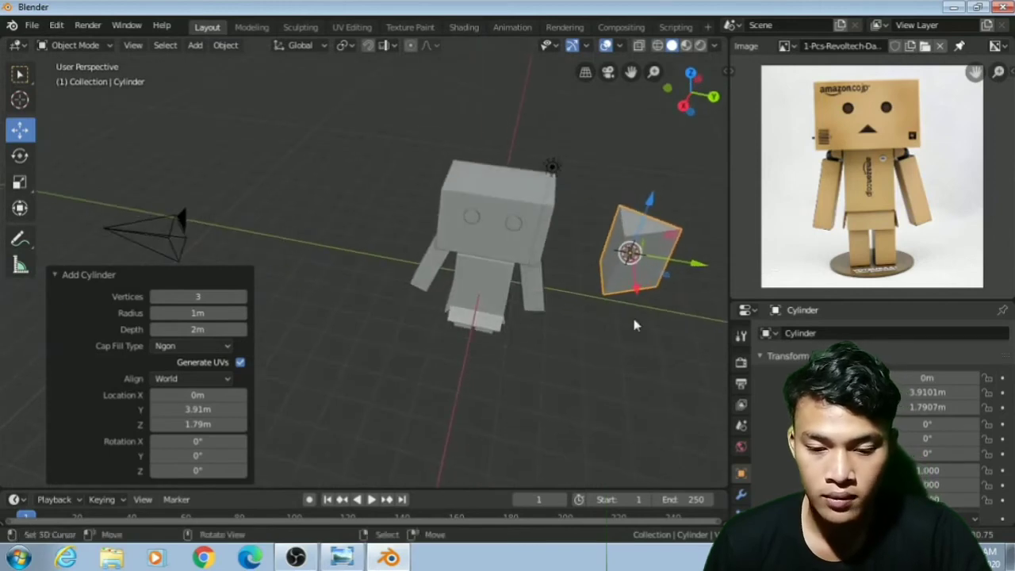
left_click_drag(637, 291, 539, 344)
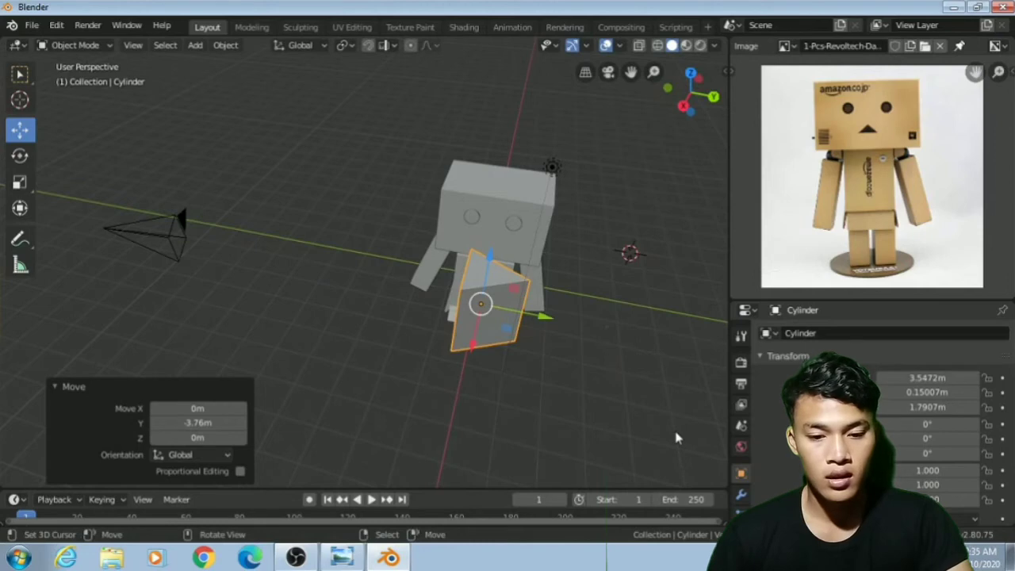
key("s")
key("z")
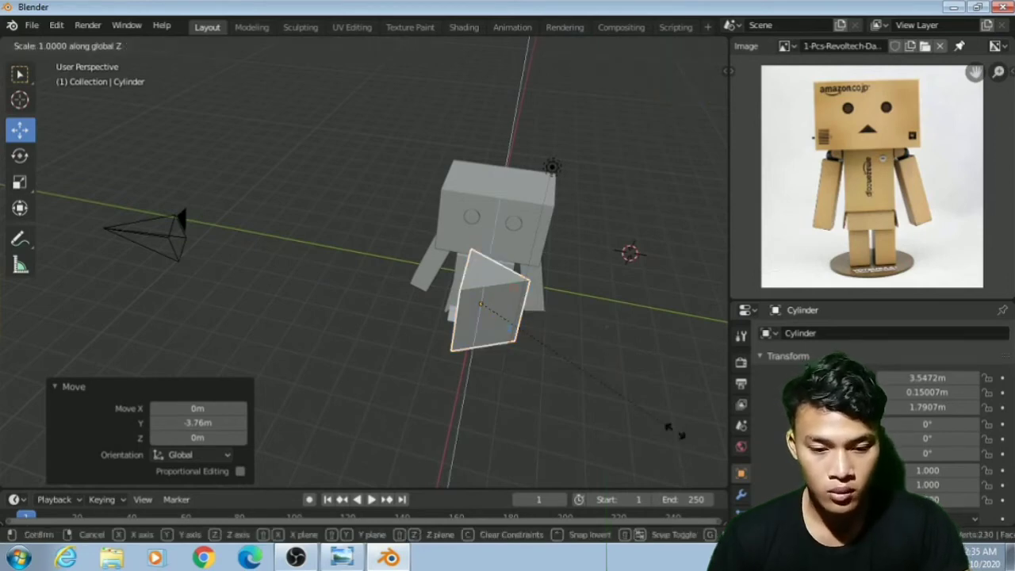
left_click(530, 351)
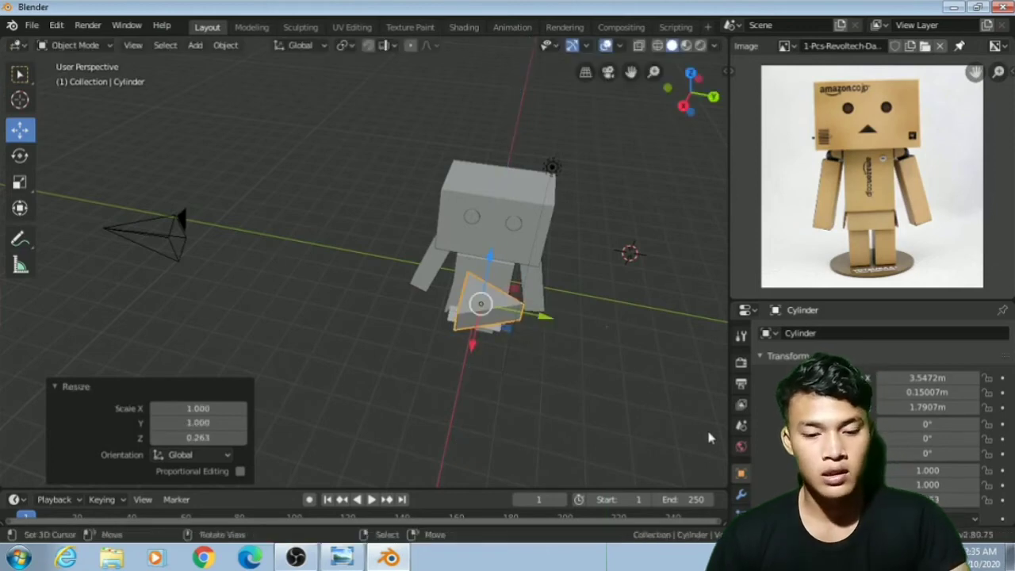
- Shrink the prism uniformly by a factor of about 0.318 and rotate it 90° about the Y axis
key("s")
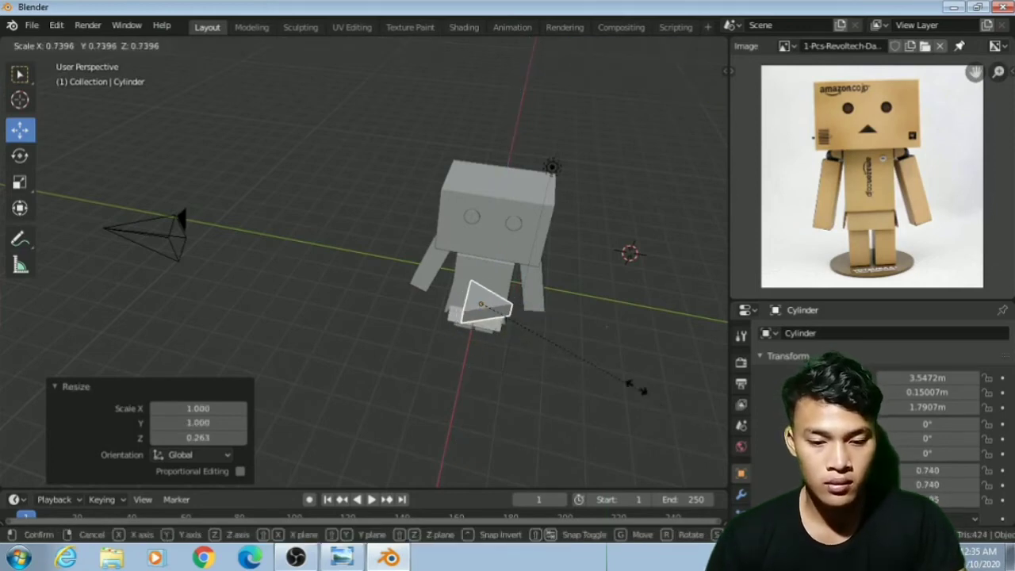
left_click(560, 344)
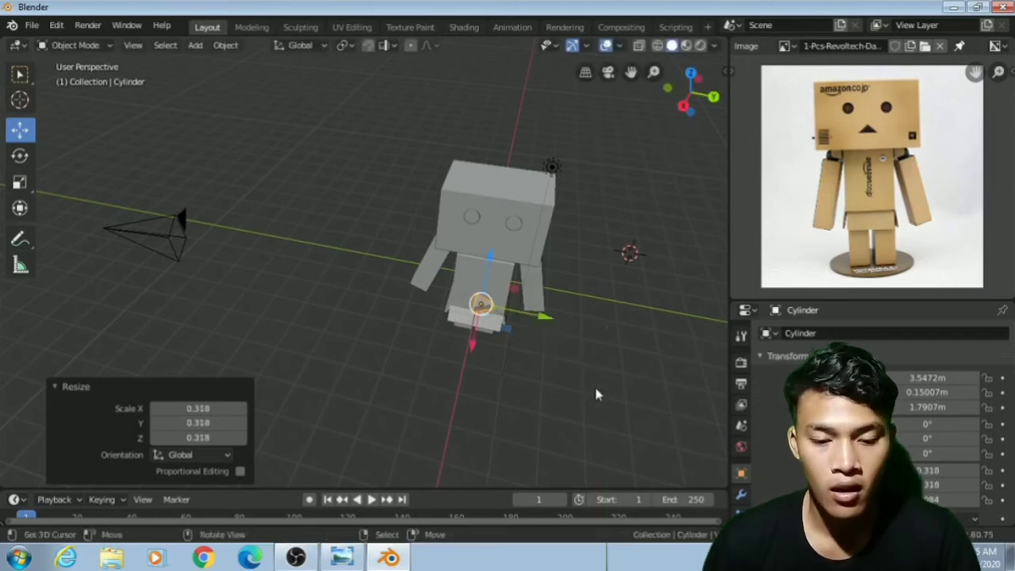
middle_click_drag(594, 385, 606, 307)
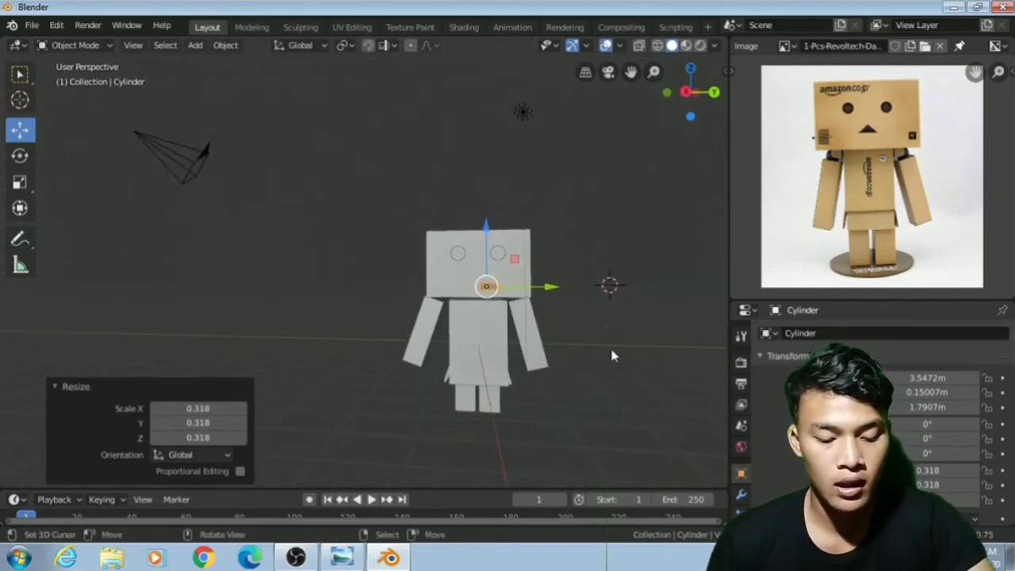
type("r")
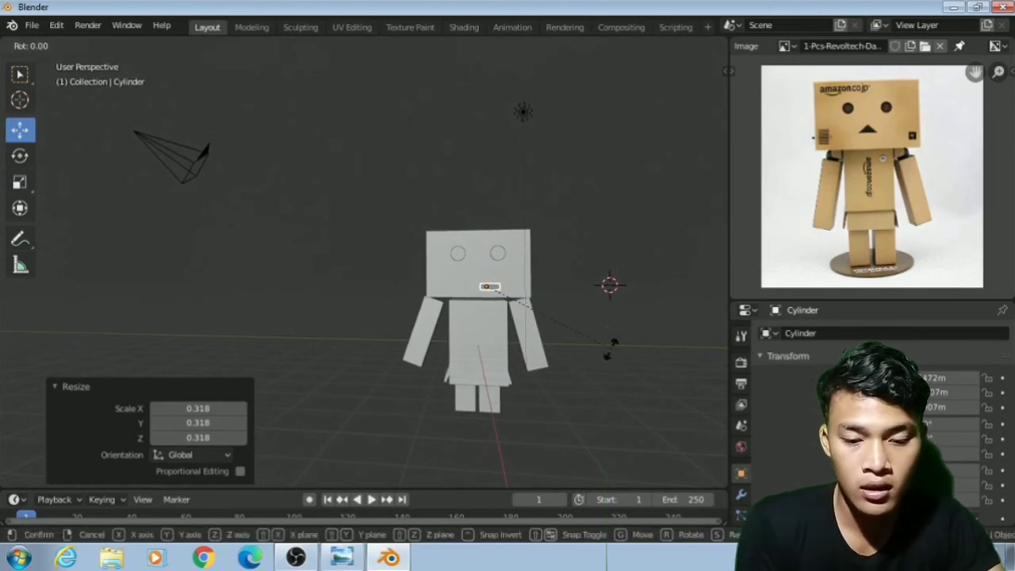
type("y")
type("90")
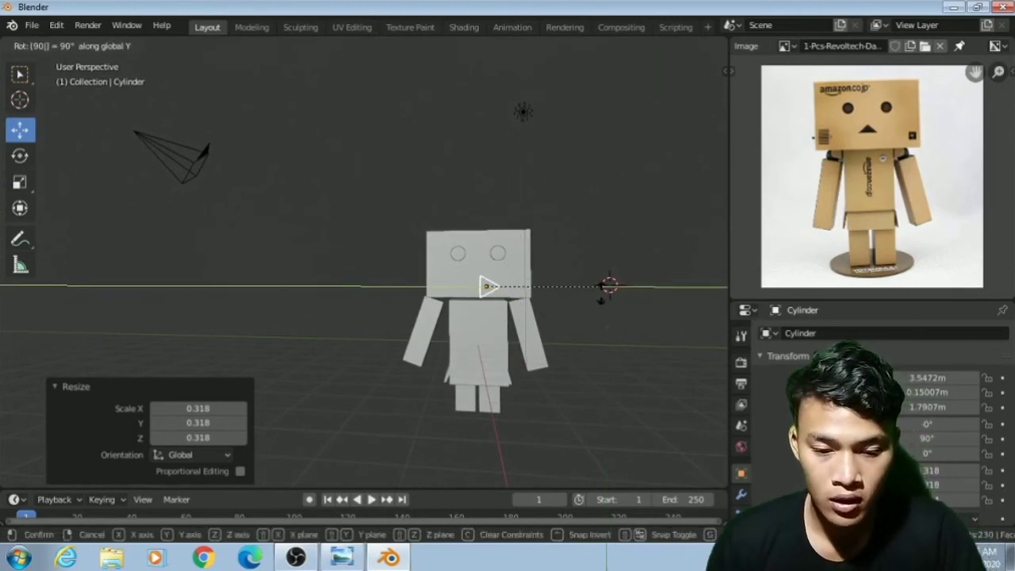
key("Return")
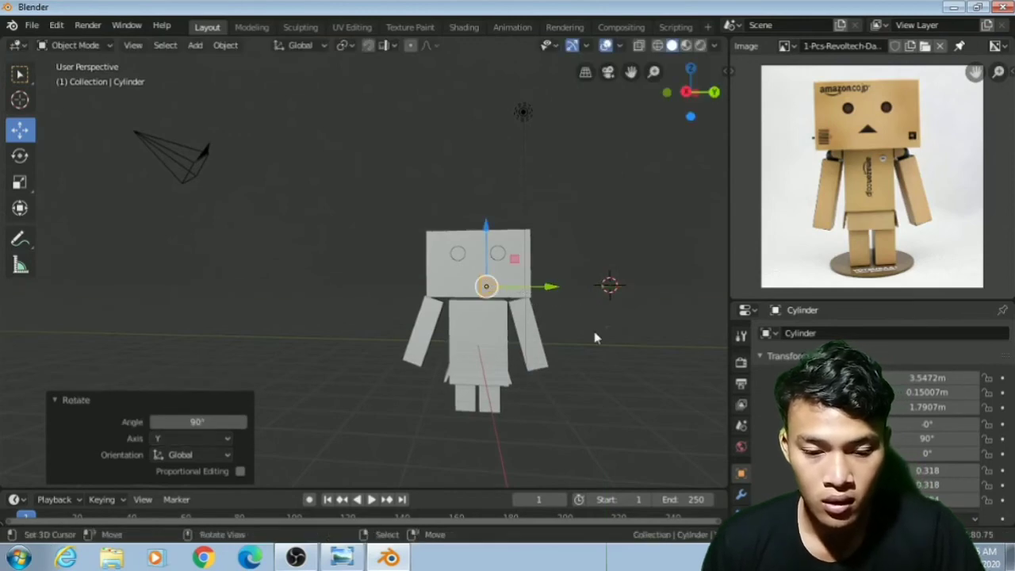
- Move the prism onto the face below the eyes, to about X 0.97 m and Z 2.05 m, partly into the head
middle_click_drag(596, 338, 694, 339)
left_click_drag(480, 289, 412, 256)
scroll(416, 282, "up", 5)
left_click_drag(463, 303, 450, 295)
middle_click_drag(628, 274, 568, 281)
scroll(587, 293, "down", 3)
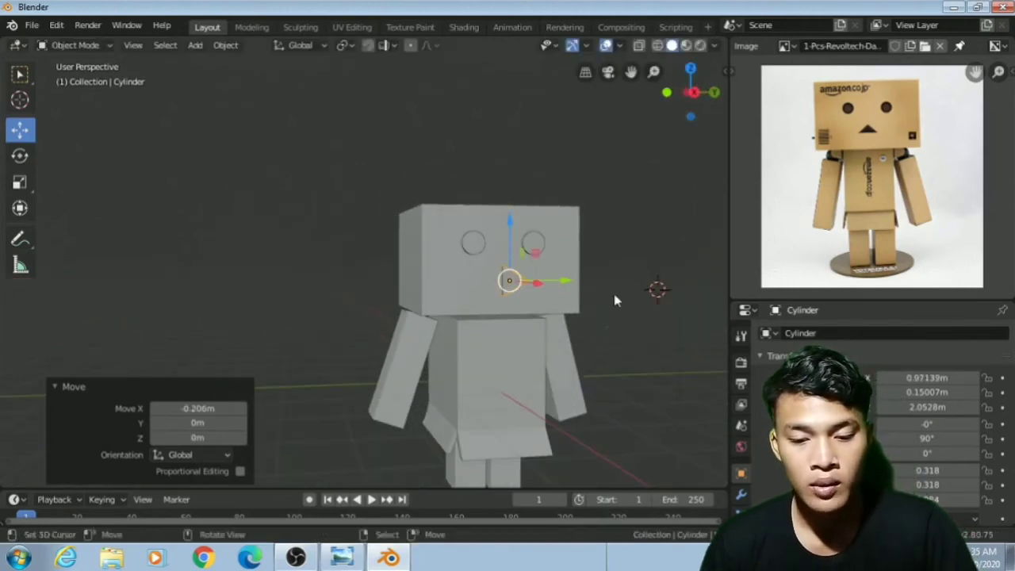
- In the Right orthographic view, rotate the prism about -90.4° and 1.2° to point upward, and move it to about Y 0.048 m
middle_click_drag(667, 326, 627, 329)
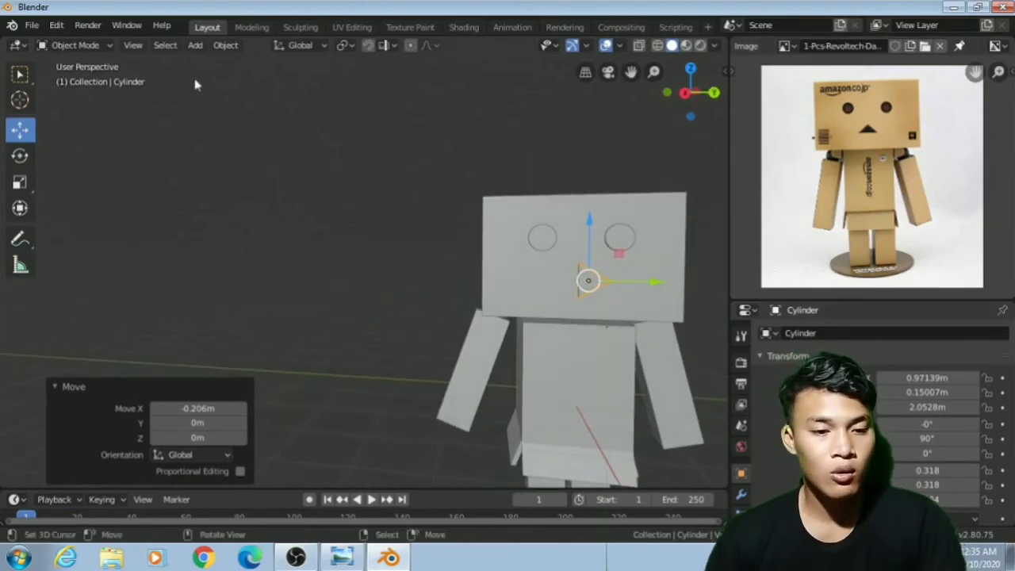
left_click(135, 45)
mouse_move(186, 217)
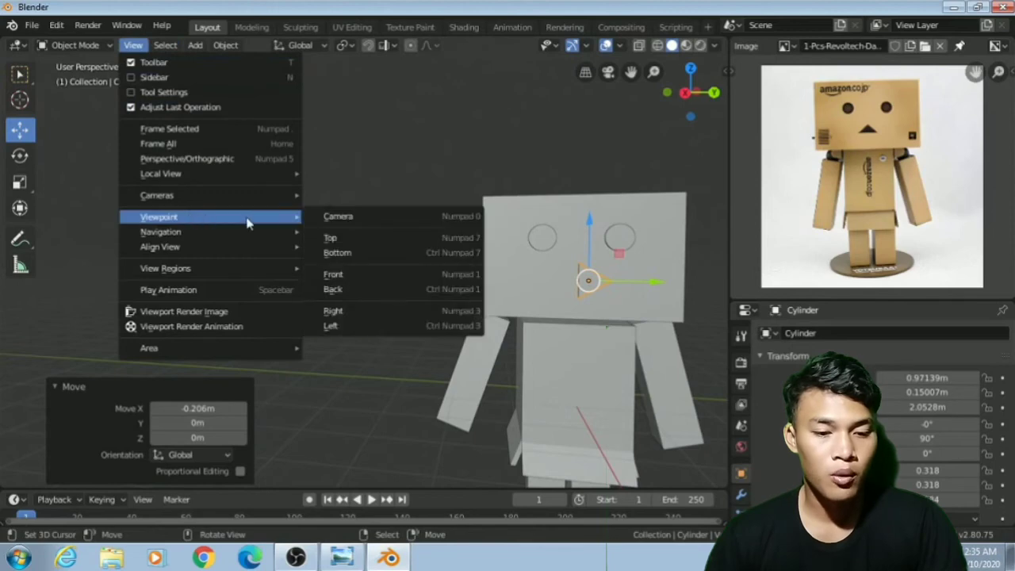
left_click(384, 320)
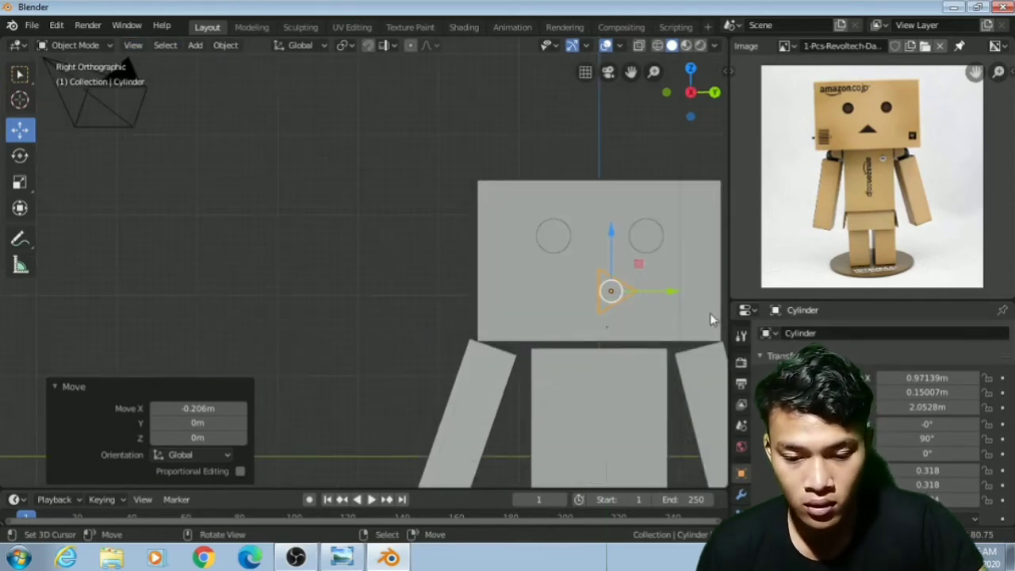
key("r")
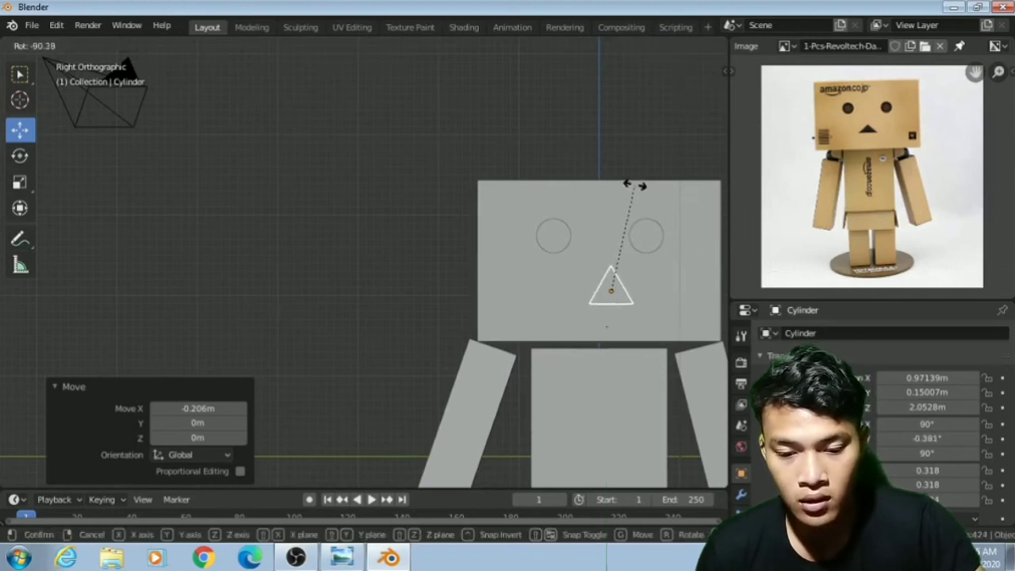
left_click(634, 185)
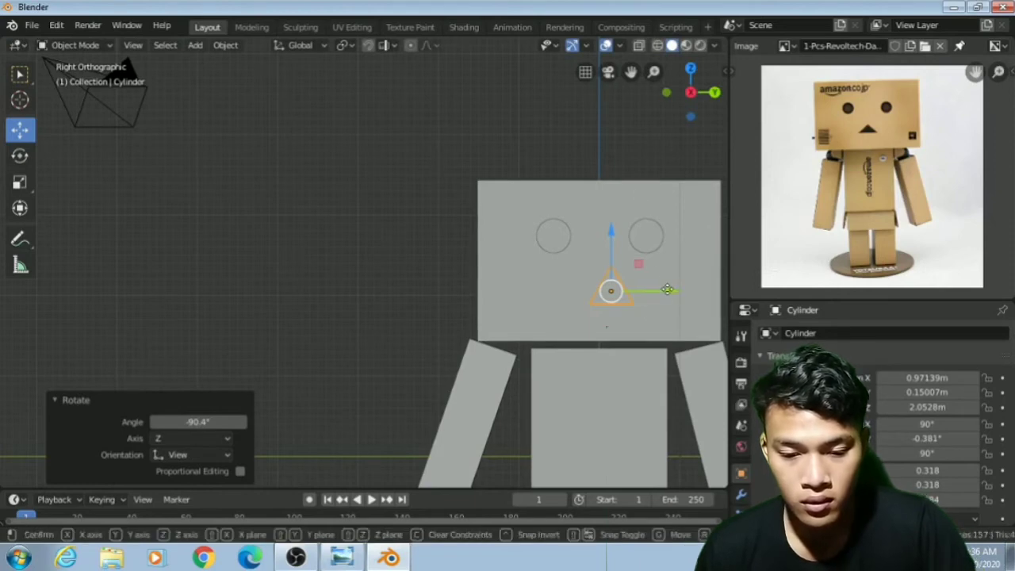
left_click_drag(667, 289, 659, 290)
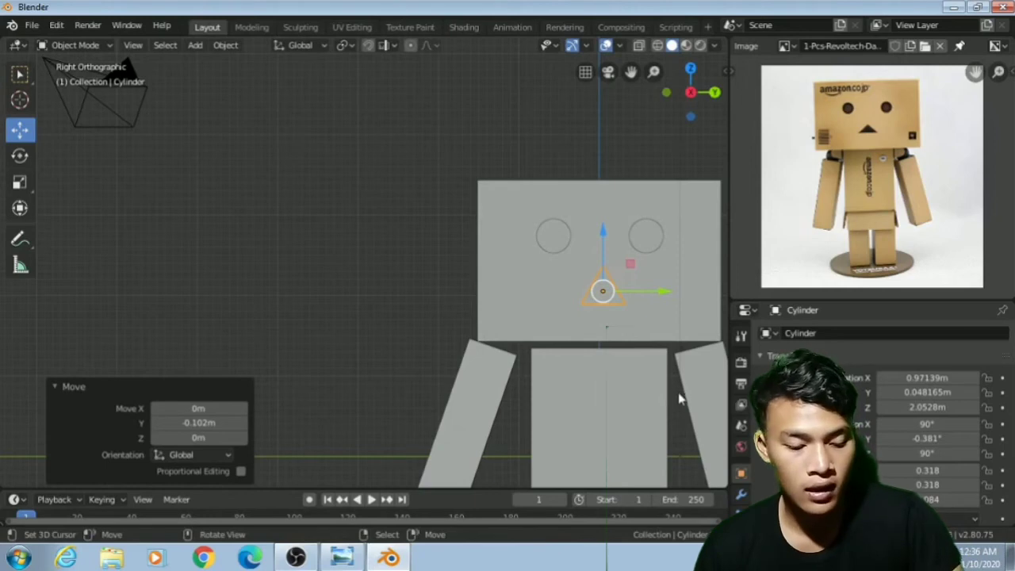
key("r")
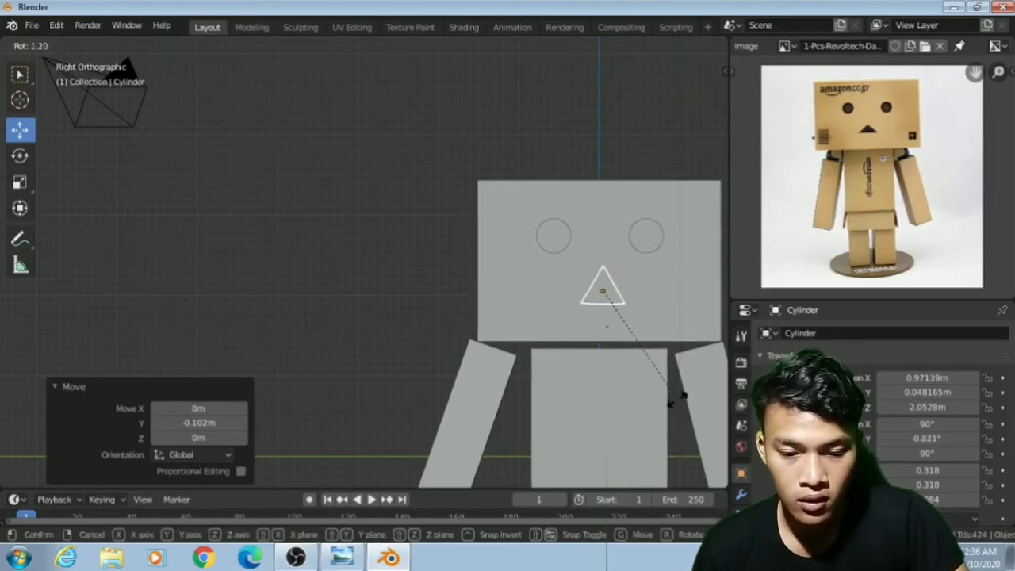
left_click(678, 401)
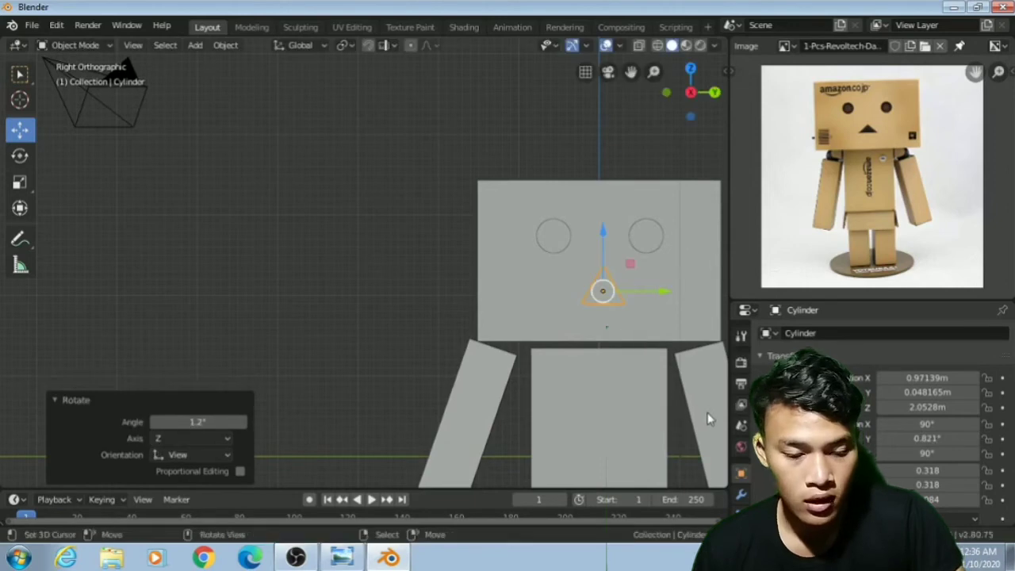
- Shrink the mouth prism uniformly by a factor of about 0.698 and move it about 0.006 m along X
key("s")
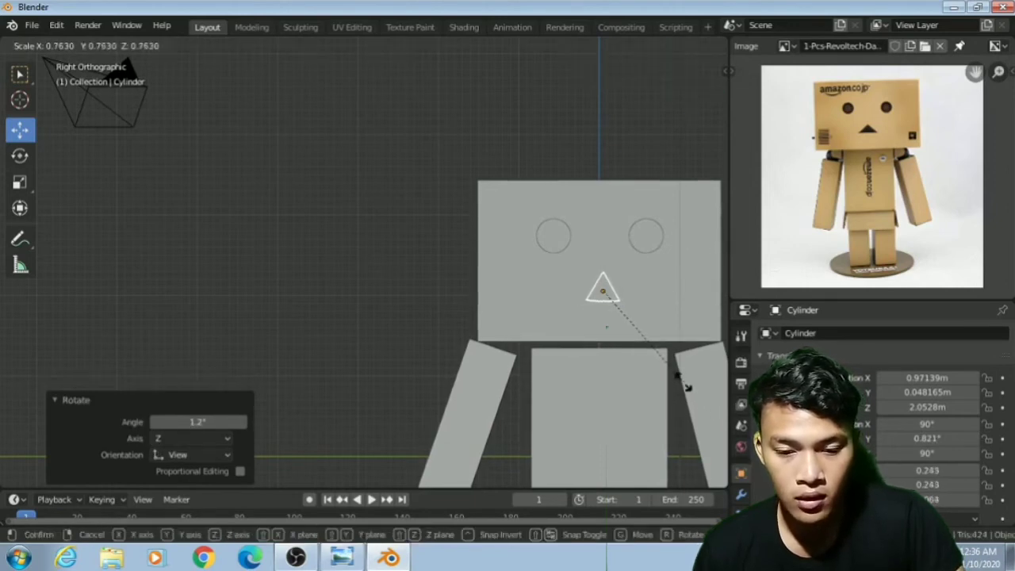
left_click(676, 375)
mouse_move(434, 264)
middle_mouse_down()
mouse_move(501, 282)
mouse_move(443, 260)
middle_mouse_up()
scroll(443, 260, "up", 4)
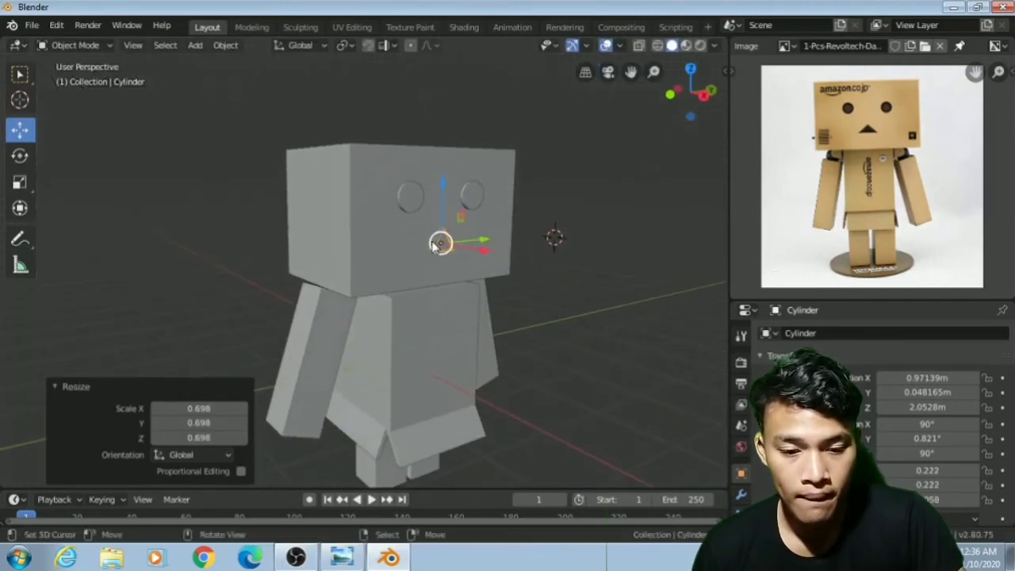
left_click_drag(547, 239, 545, 242)
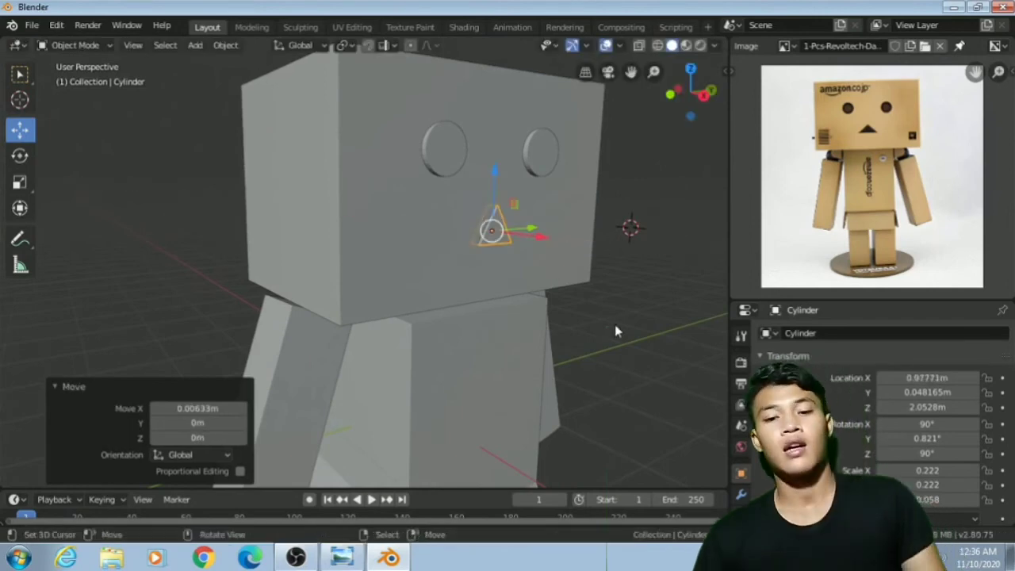
- Join the two eye discs and the triangular mouth prism into a single object
scroll(615, 325, "down", 1)
scroll(617, 329, "down", 2)
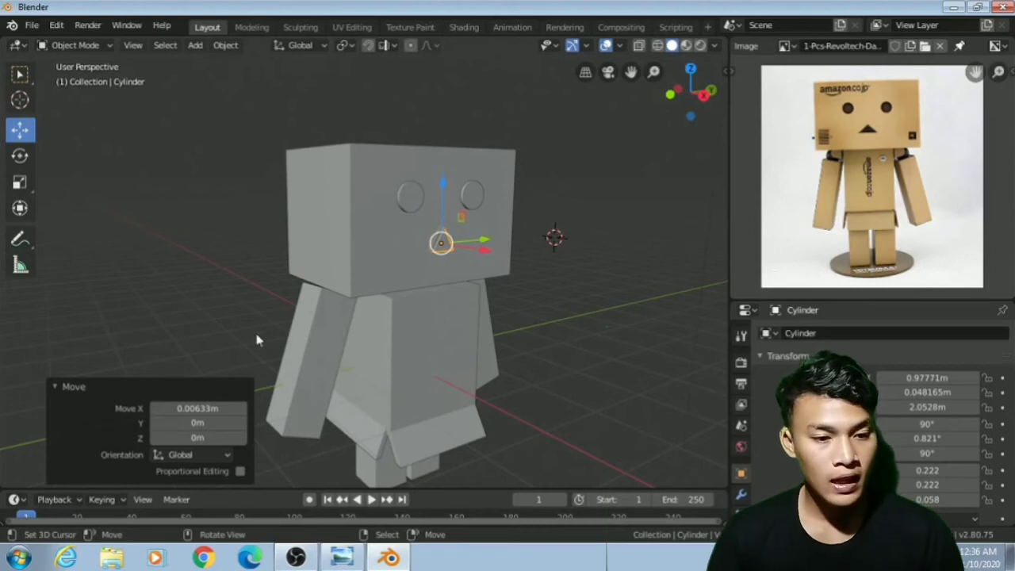
left_click(401, 203)
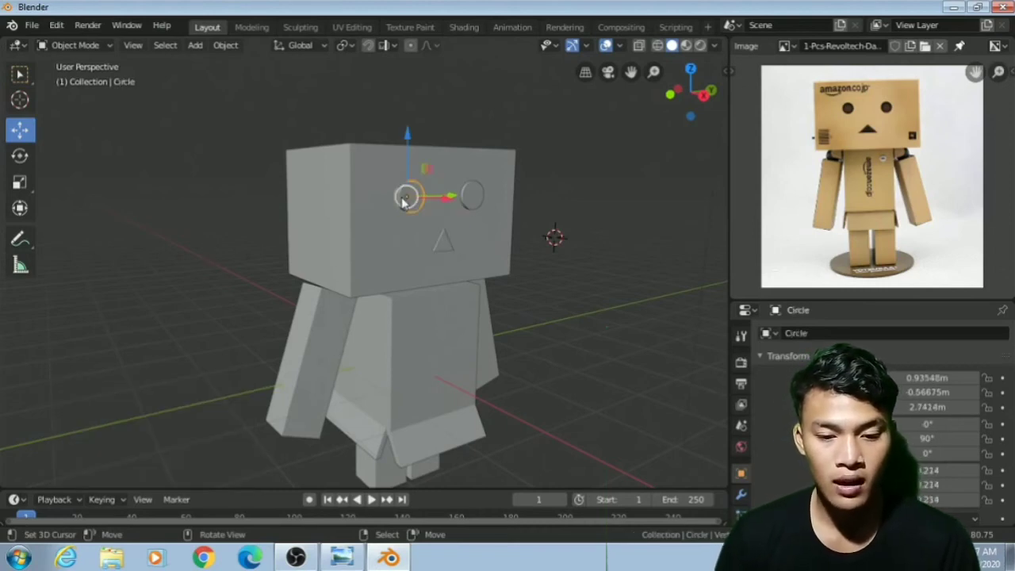
left_click(479, 197, "shift")
left_click(446, 244, "shift")
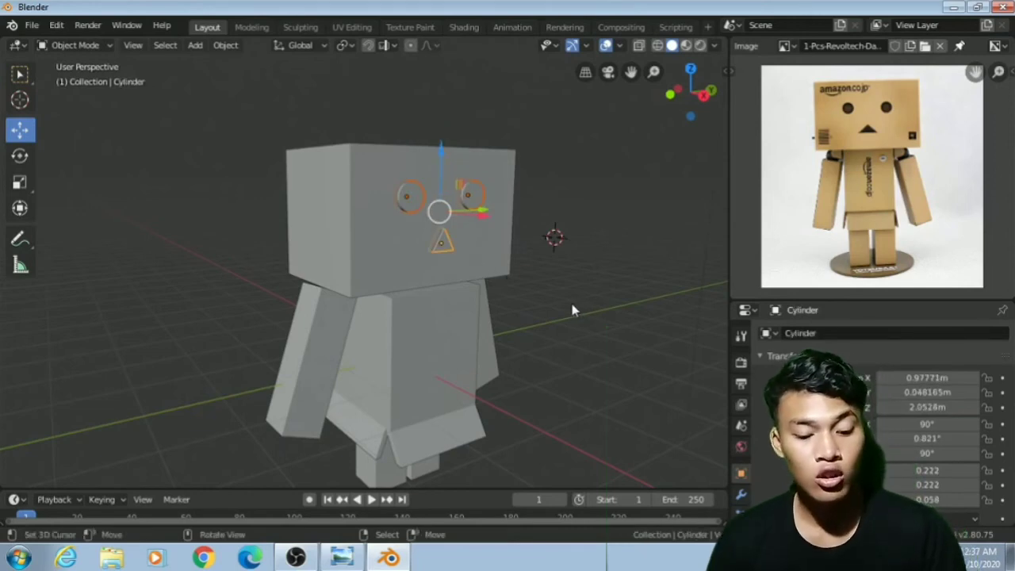
key("ctrl+j")
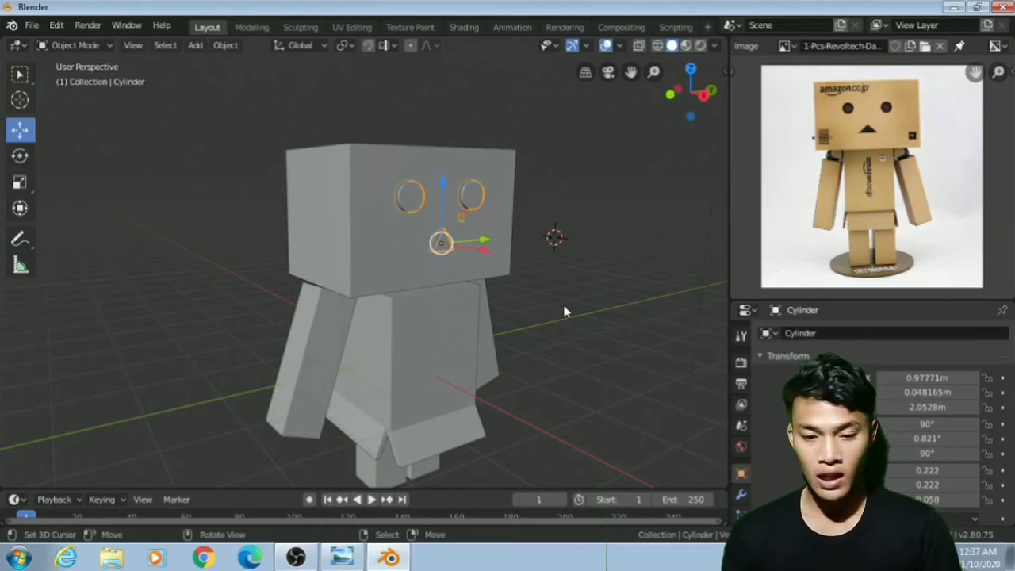
- Add a Boolean modifier set to Difference to the head, with the joined eyes-and-mouth object as cutter, and apply it
left_click(347, 191)
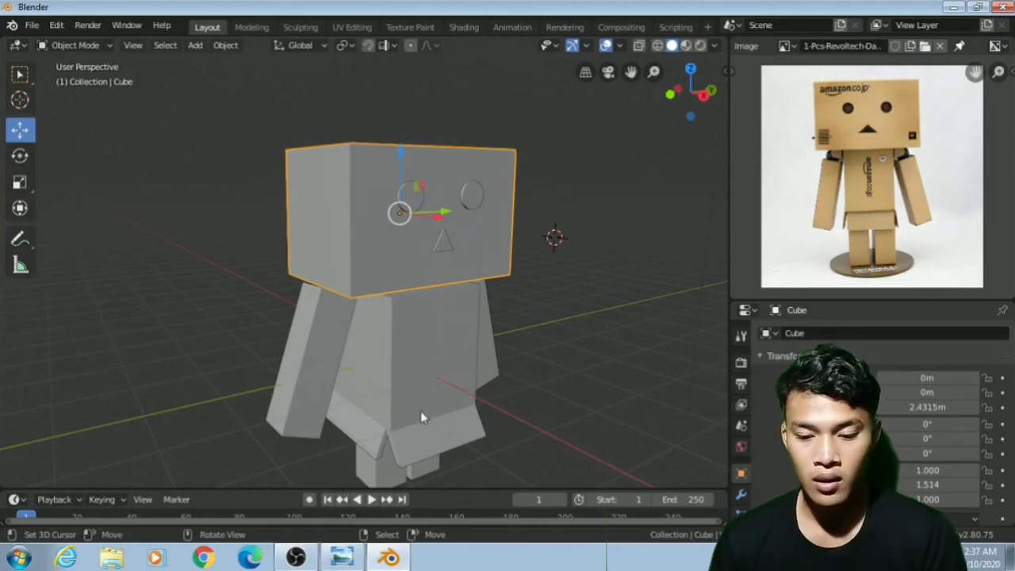
left_click(743, 495)
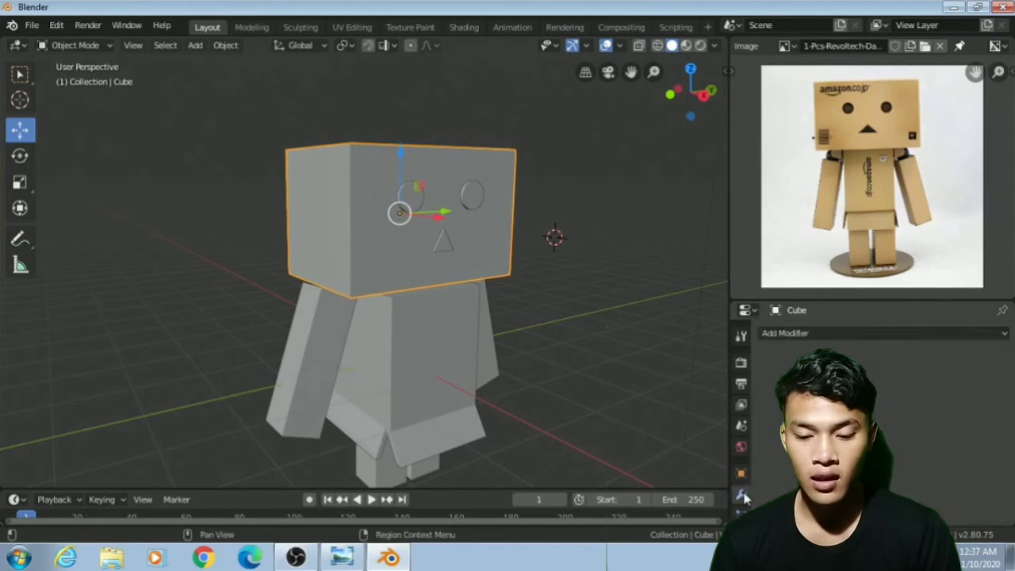
left_click(802, 333)
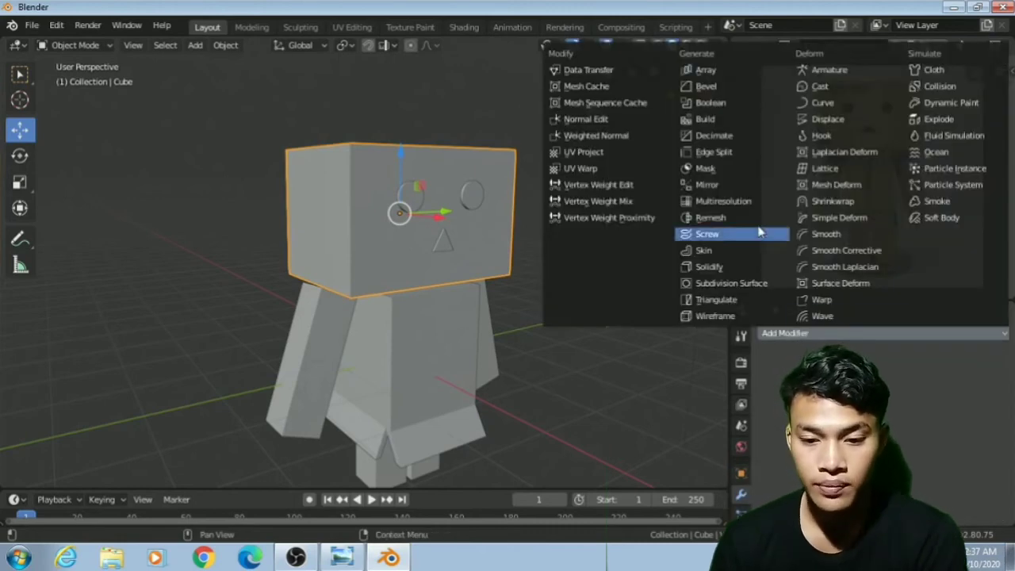
left_click(735, 107)
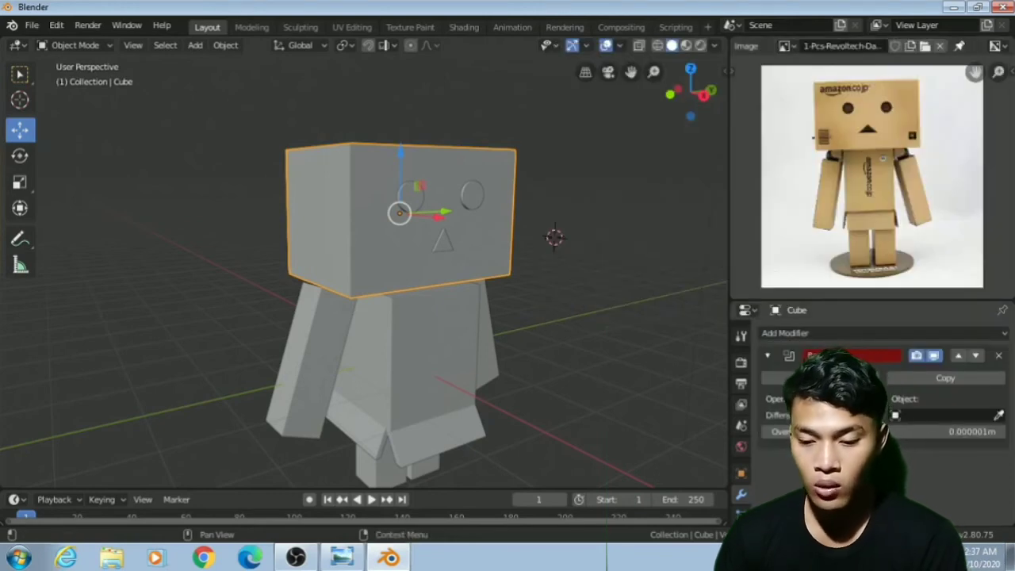
left_click(999, 417)
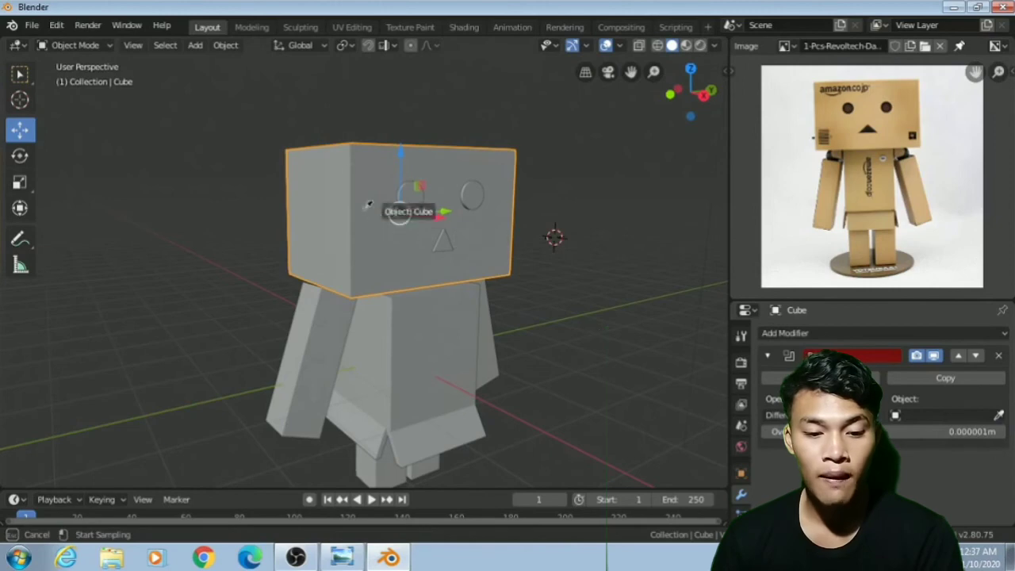
left_click(448, 235)
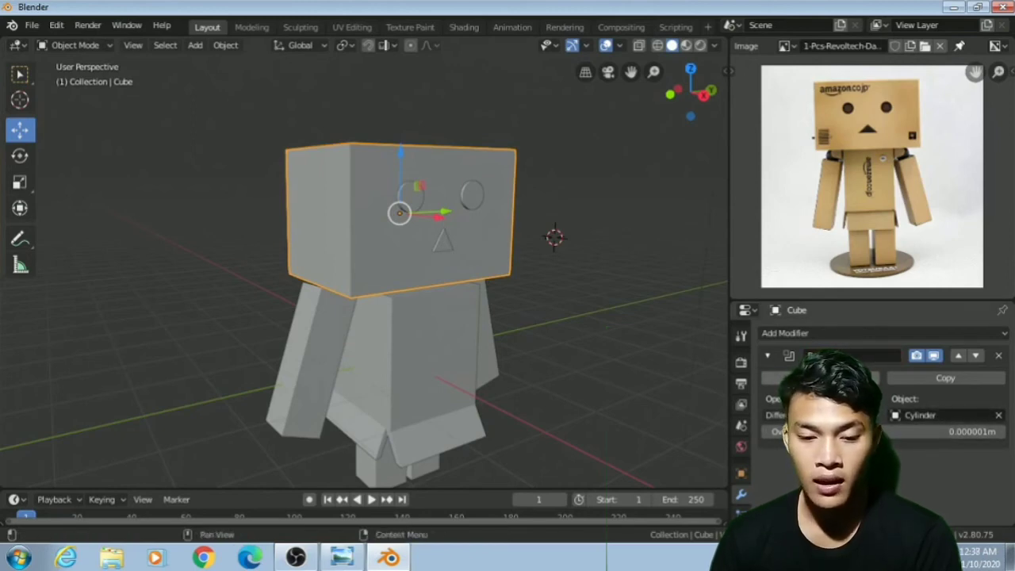
left_click(821, 378)
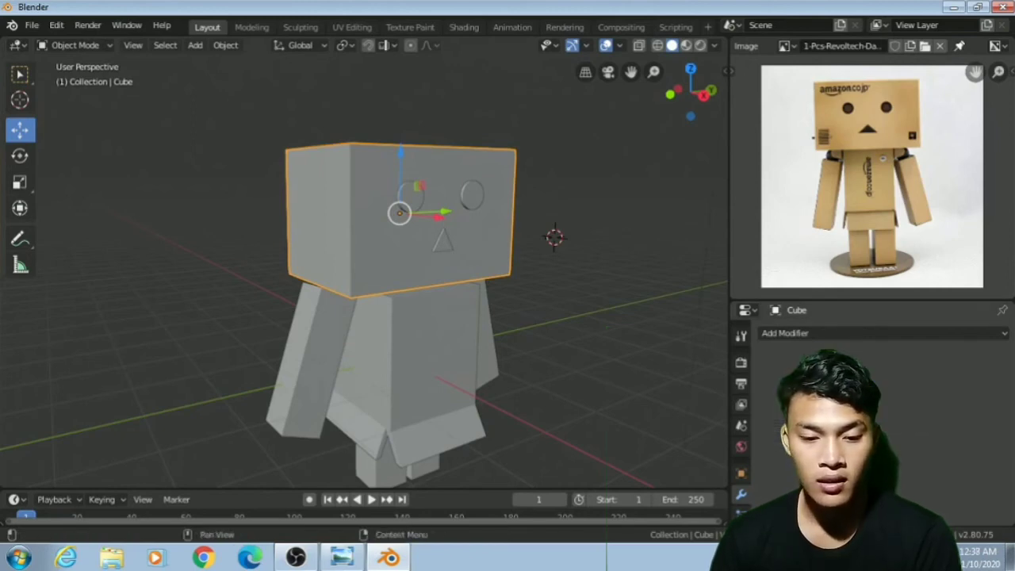
- Move the joined eyes-and-mouth cutter about 2.24 m along X out of the head and delete it
left_click(447, 249)
key("g")
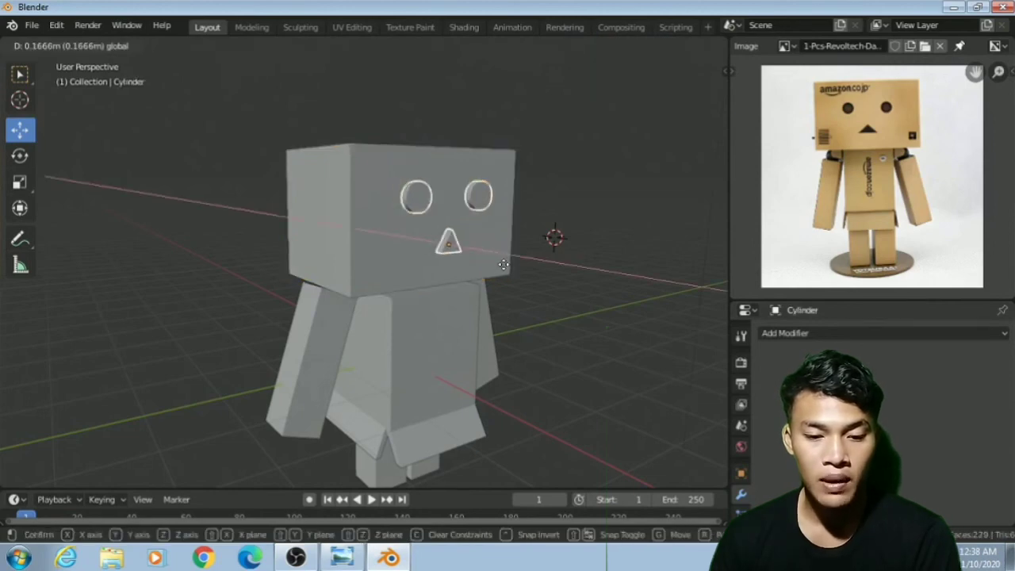
left_click(594, 312)
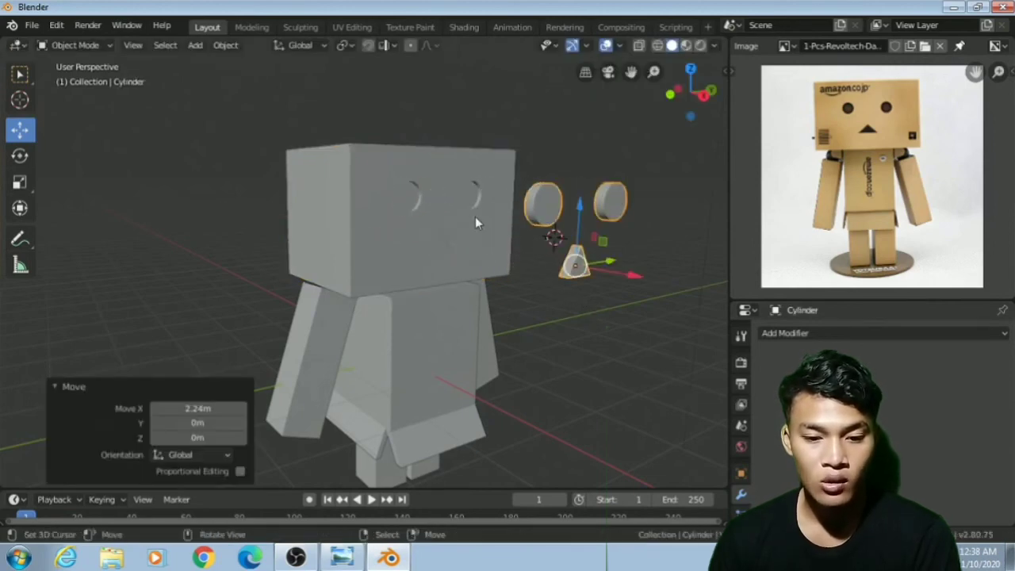
scroll(444, 207, "up", 5)
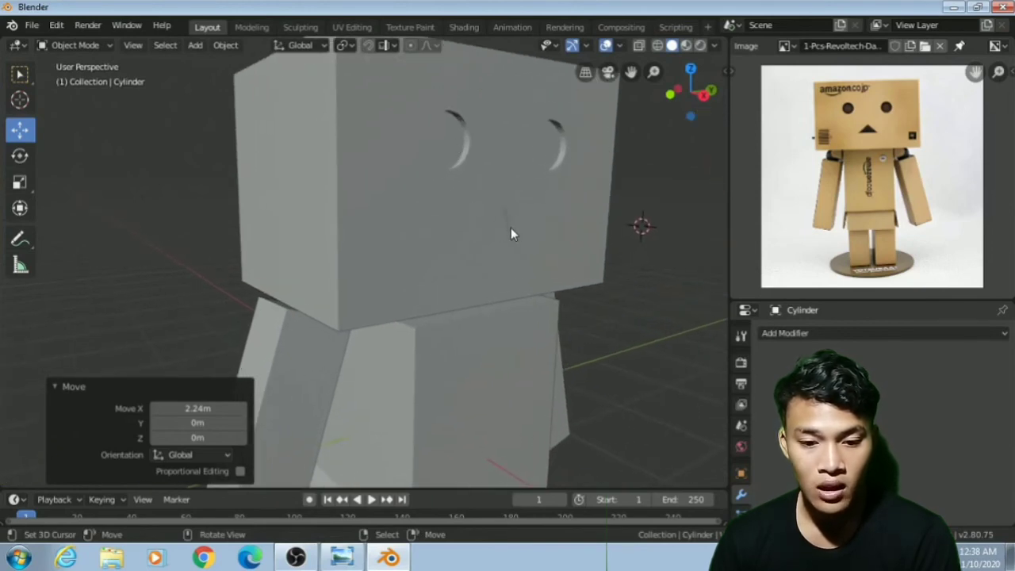
scroll(511, 228, "down", 3)
scroll(519, 245, "down", 3)
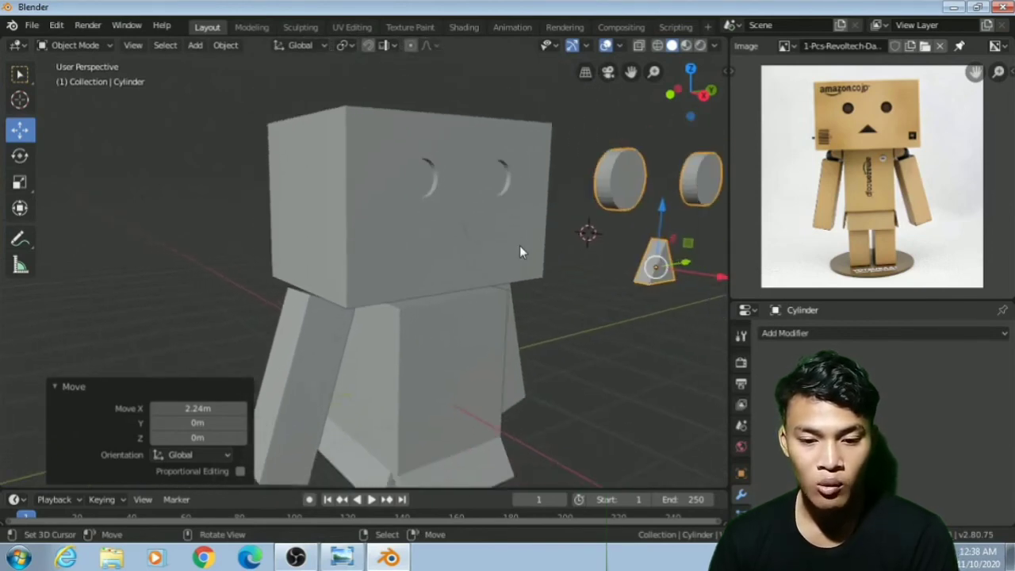
scroll(630, 274, "down", 1)
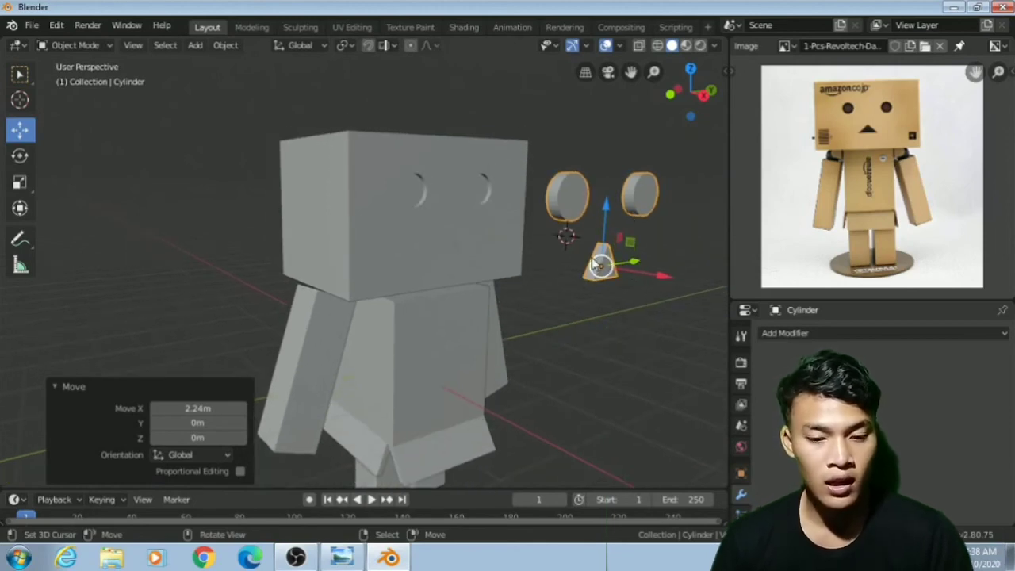
key("x")
left_click(592, 262)
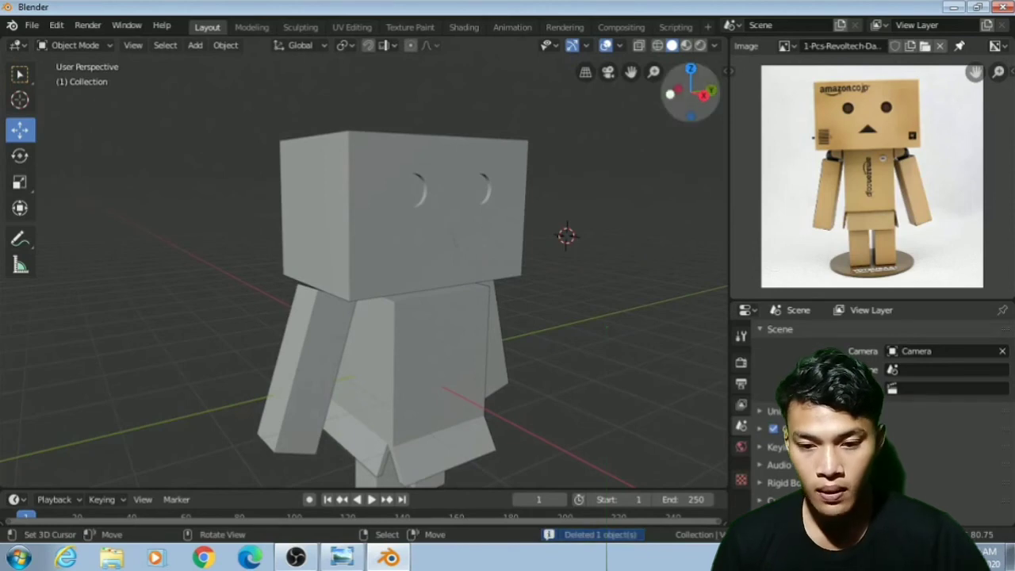
- Enable Cavity and Shadow in the viewport shading options
left_click(714, 45)
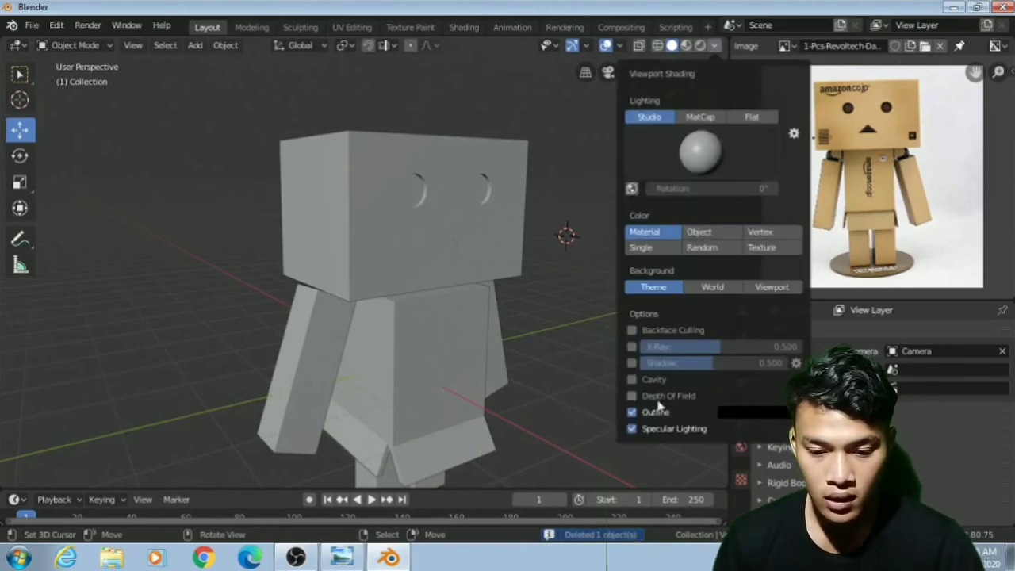
left_click(715, 48)
left_click(716, 48)
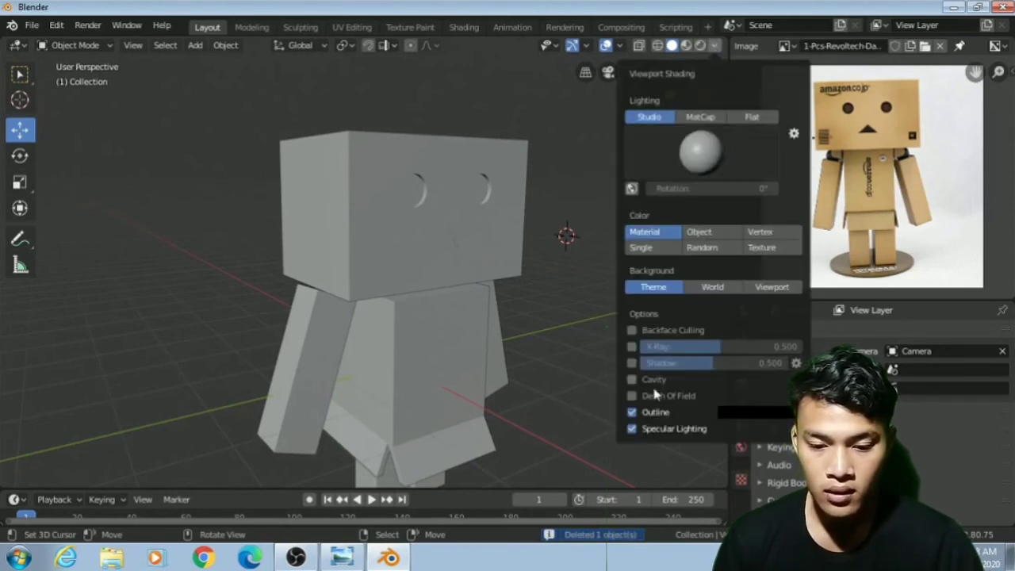
left_click(632, 380)
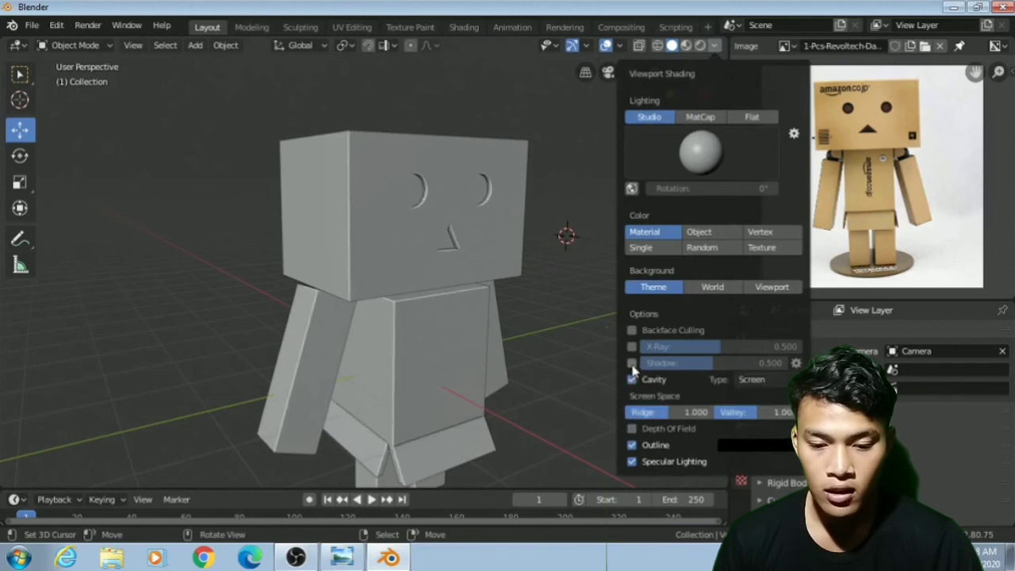
left_click(632, 363)
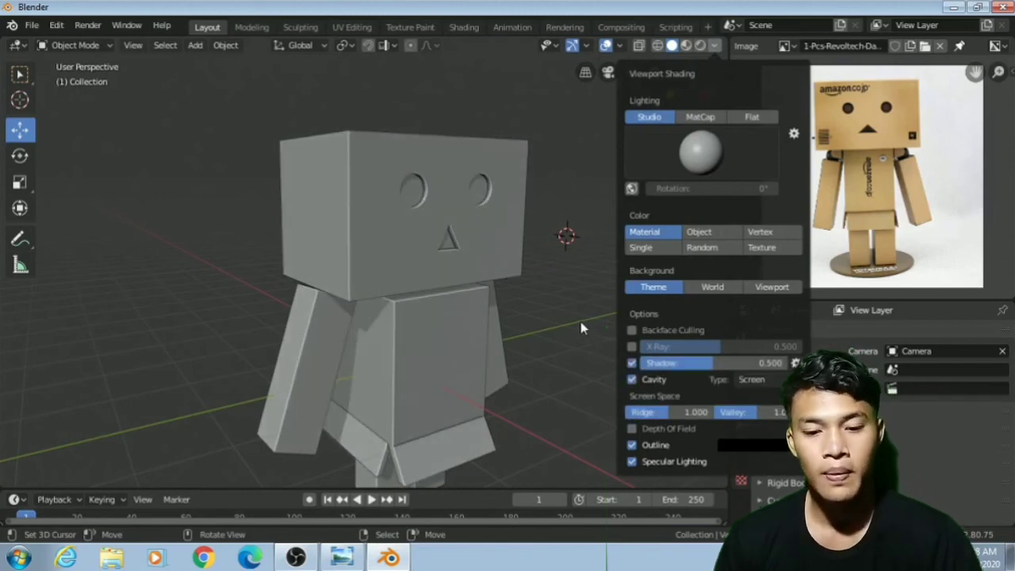
- Reset the 3D cursor to the world origin
middle_click_drag(581, 327, 570, 294)
scroll(570, 293, "down", 3)
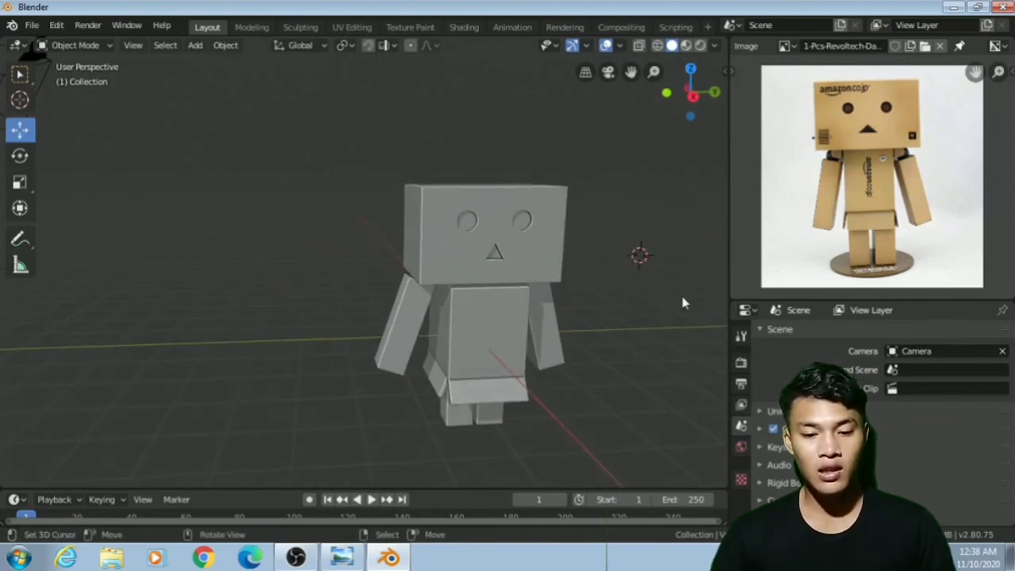
middle_click_drag(684, 302, 638, 300)
scroll(639, 300, "down", 3)
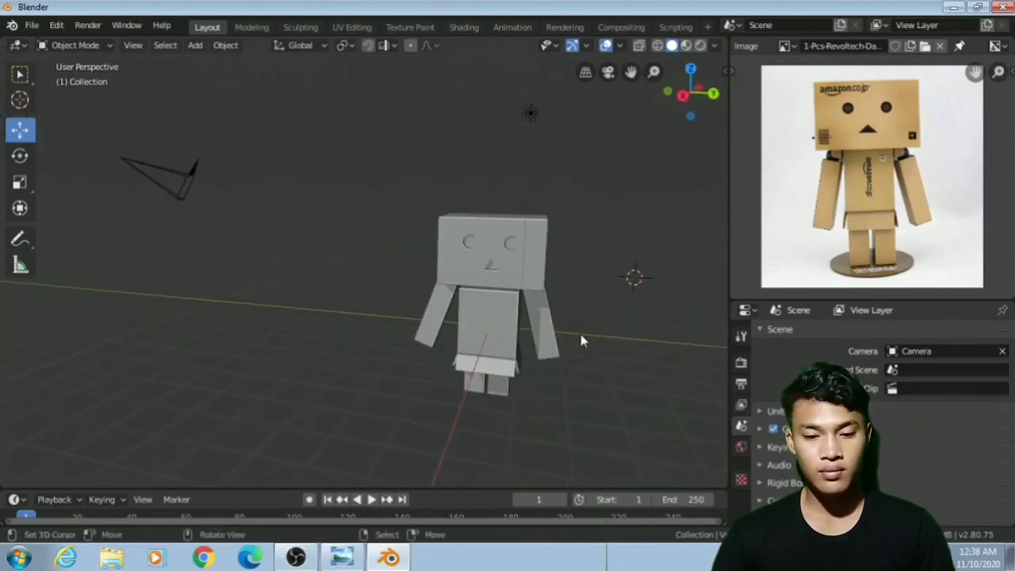
middle_click_drag(580, 337, 609, 340)
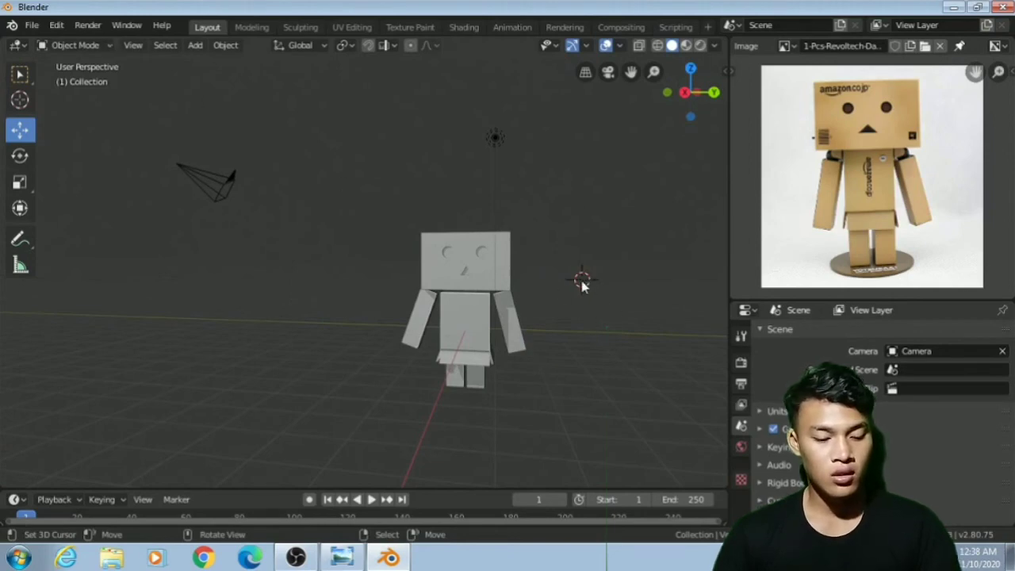
key("shift+c")
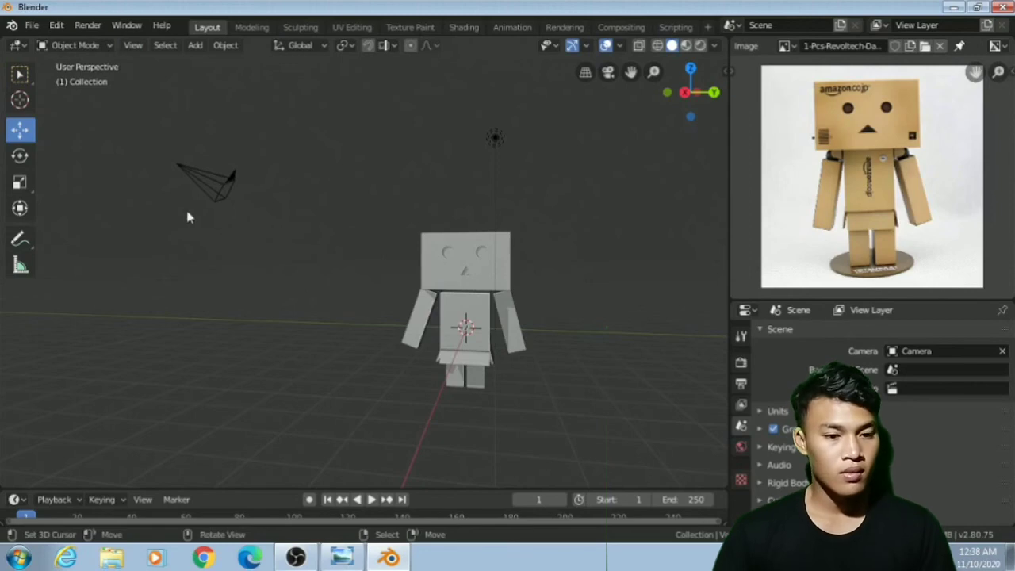
- Add a mesh cylinder at the origin with 30 vertices, a radius of 1.66 m and a depth of 0.26 m
left_click(195, 45)
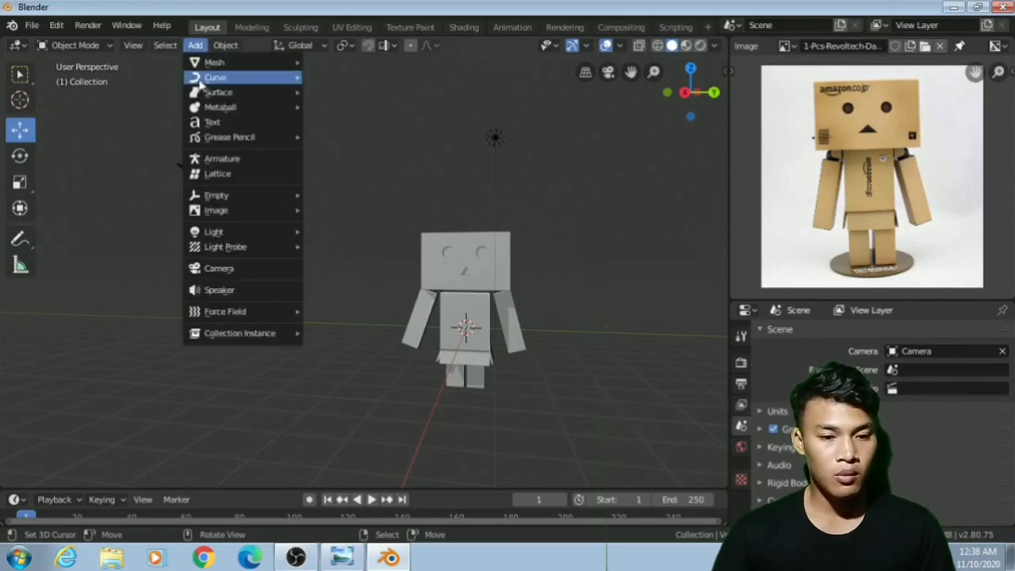
mouse_move(220, 64)
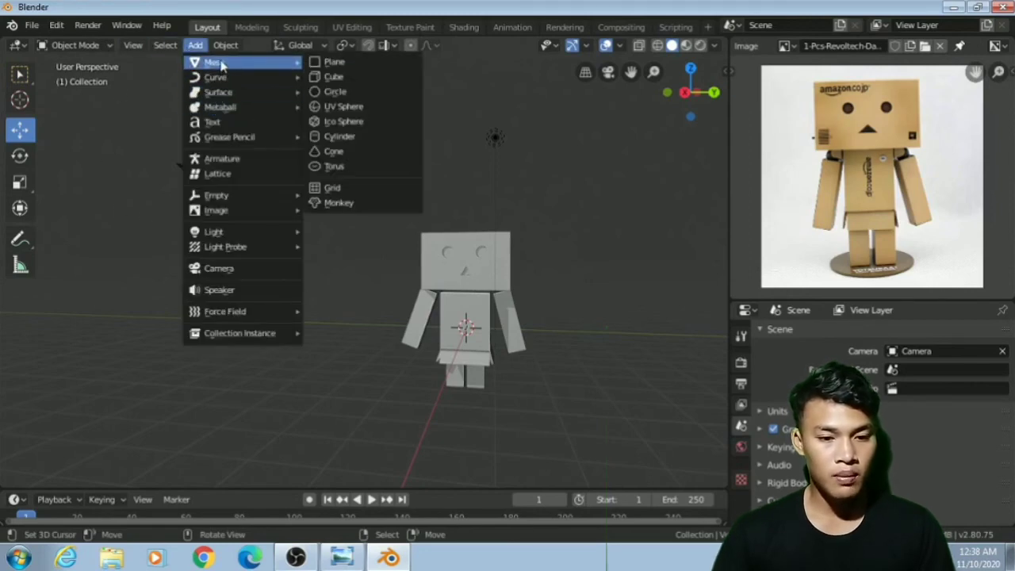
left_click(366, 138)
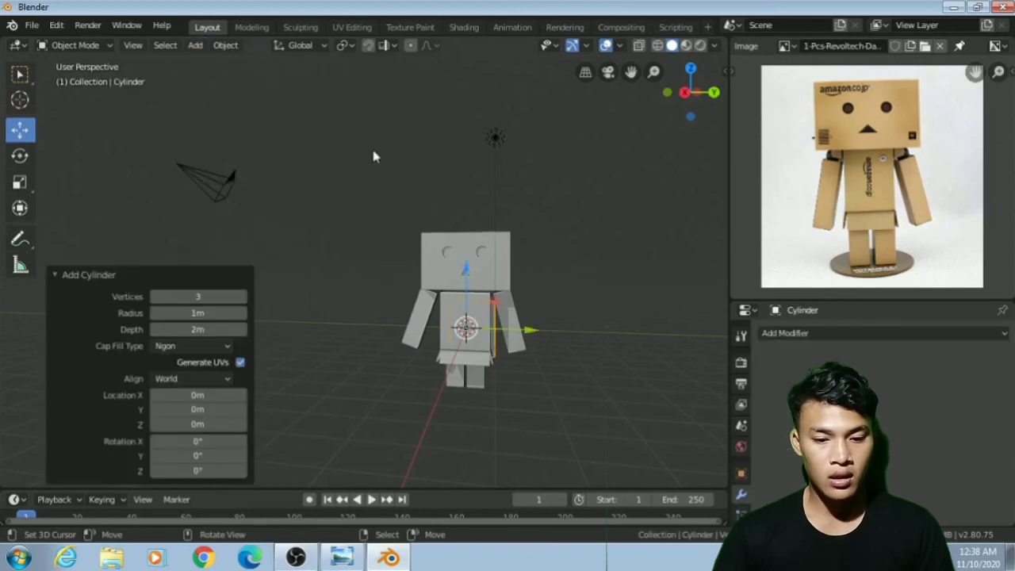
left_click(207, 297)
type("3")
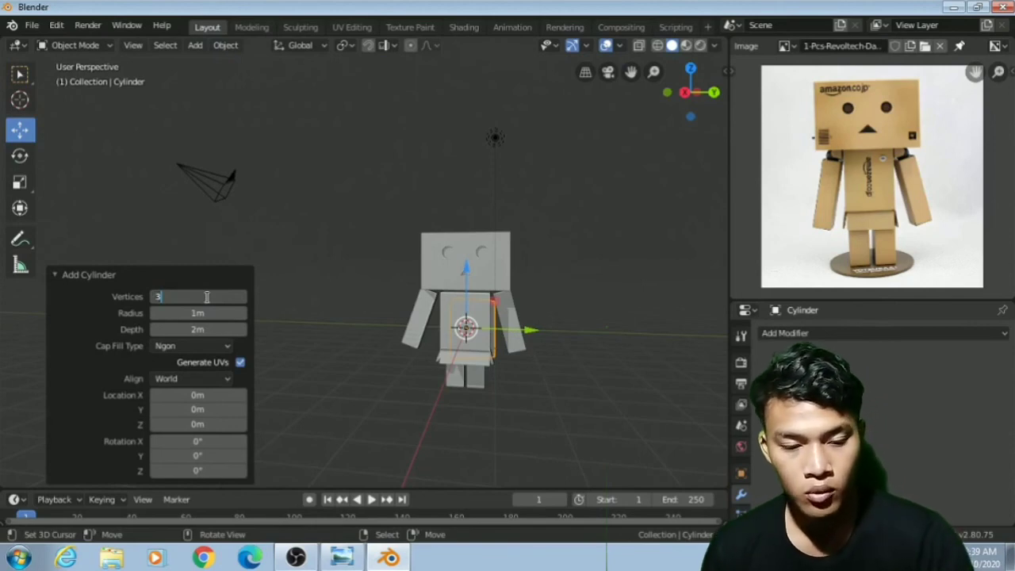
type("0")
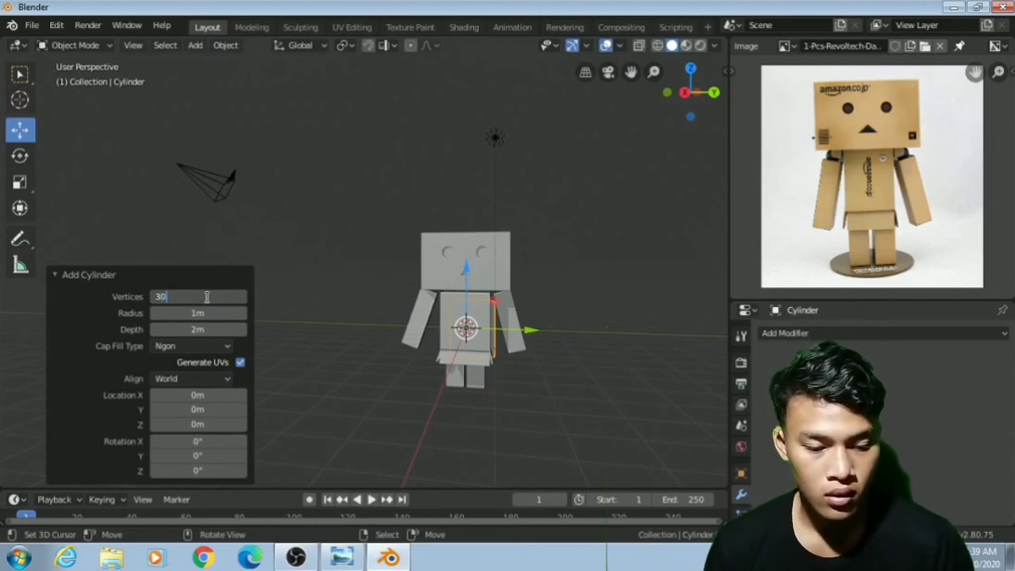
key("Return")
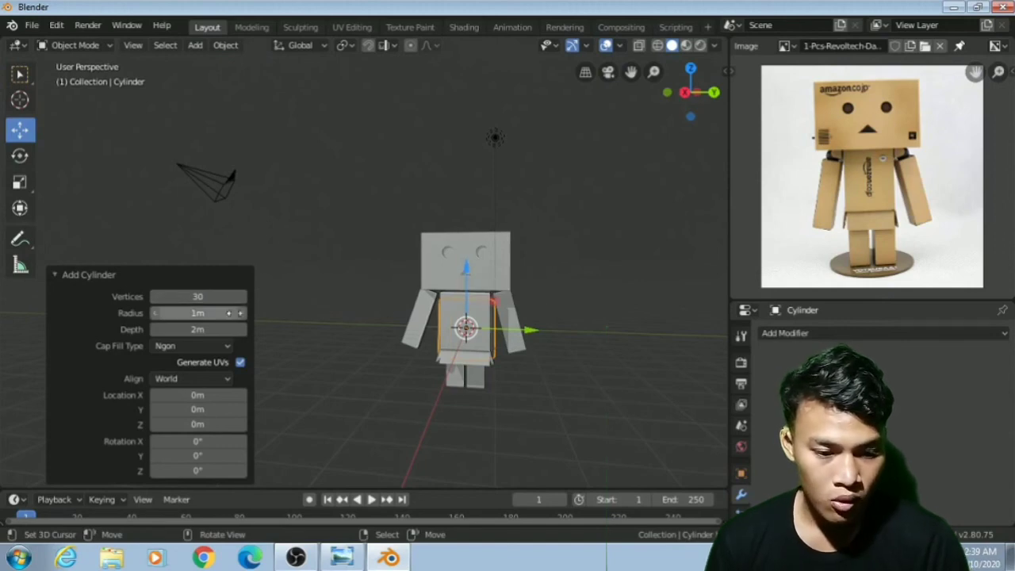
left_click_drag(229, 313, 284, 309)
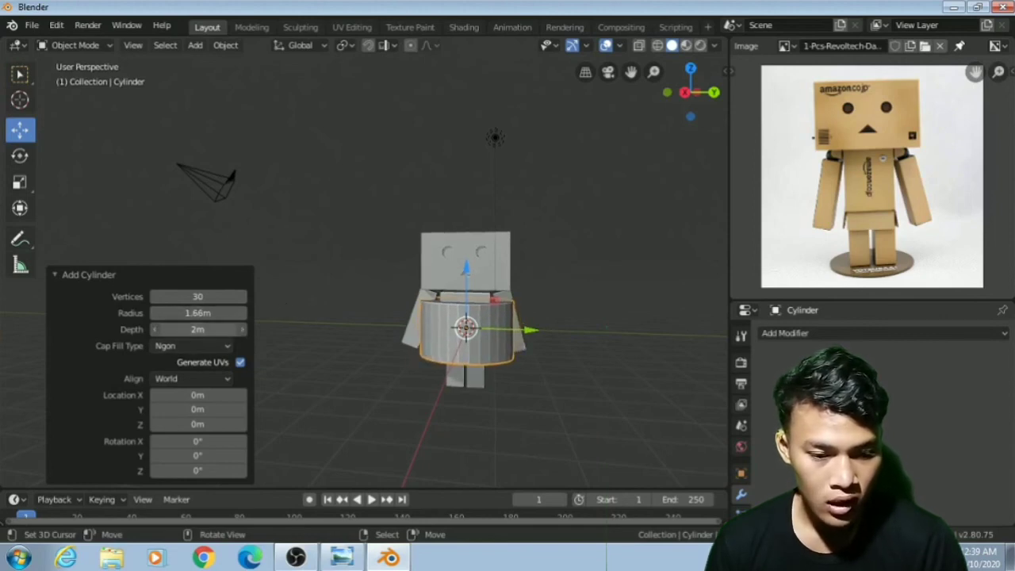
left_click_drag(211, 328, 91, 309)
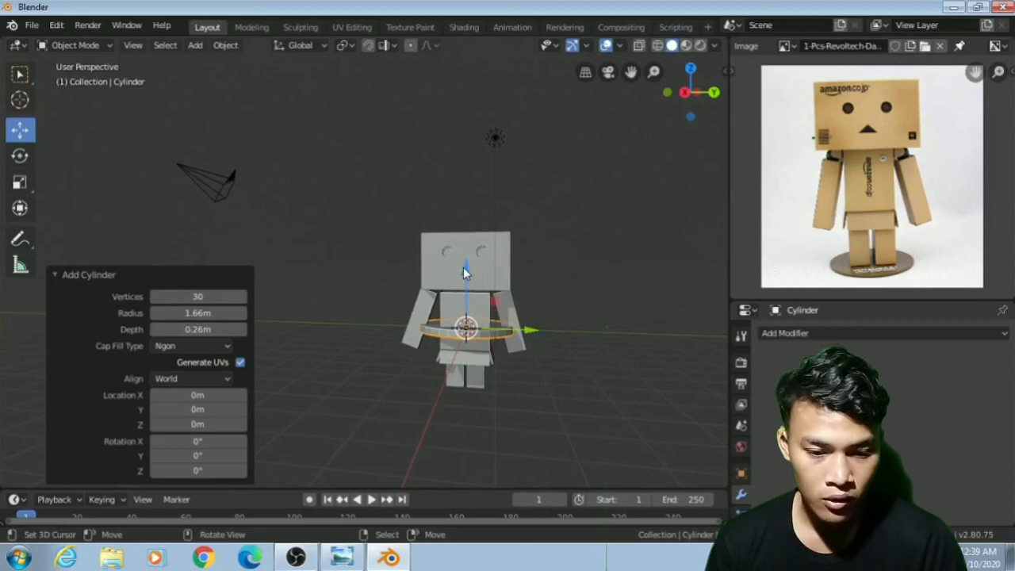
- Move the flat cylinder down about 2.3 m along Z as a base under the robot's feet
key("g")
key("z")
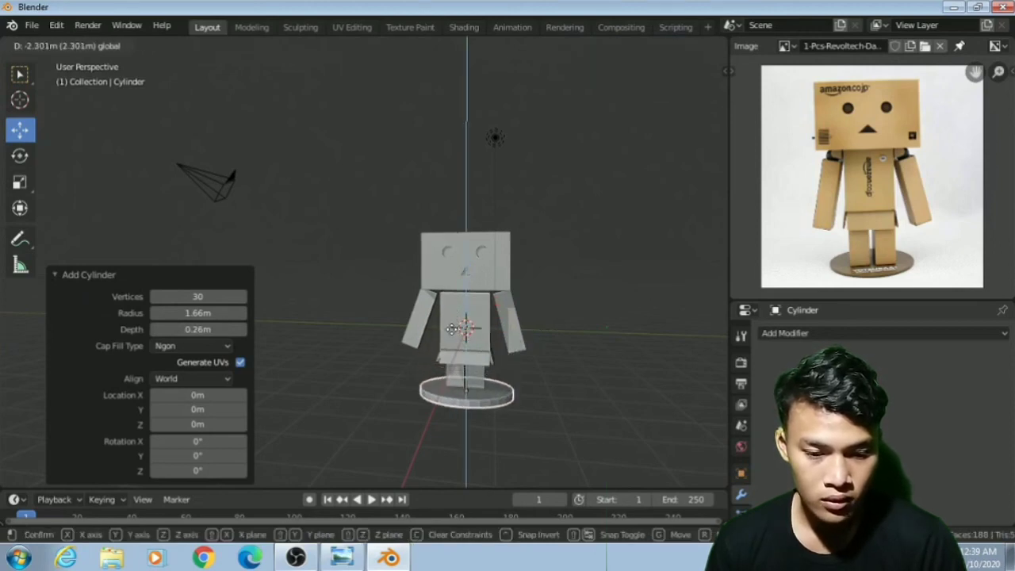
left_click(452, 329)
scroll(614, 334, "up", 3)
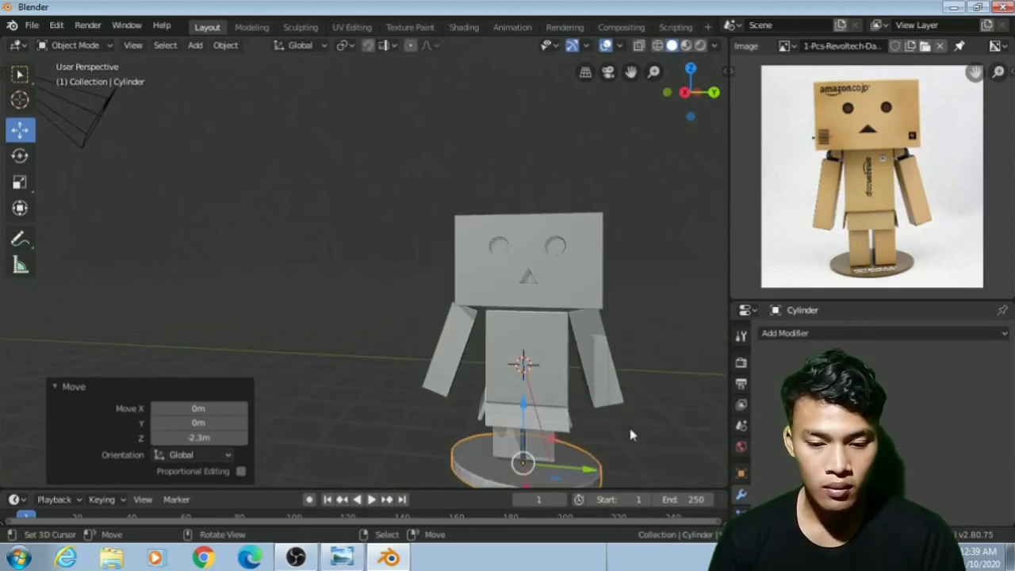
- Raise the round base about 0.157 m along Z to meet the robot's feet, and deselect it
scroll(631, 428, "down", 5)
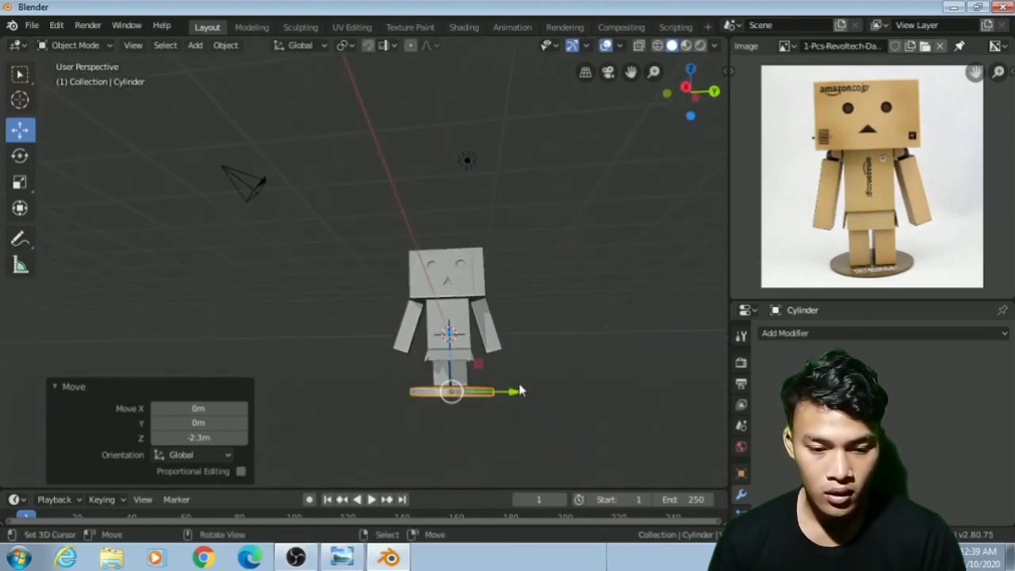
middle_click_drag(519, 383, 295, 390)
scroll(320, 381, "down", 2)
scroll(310, 317, "up", 8)
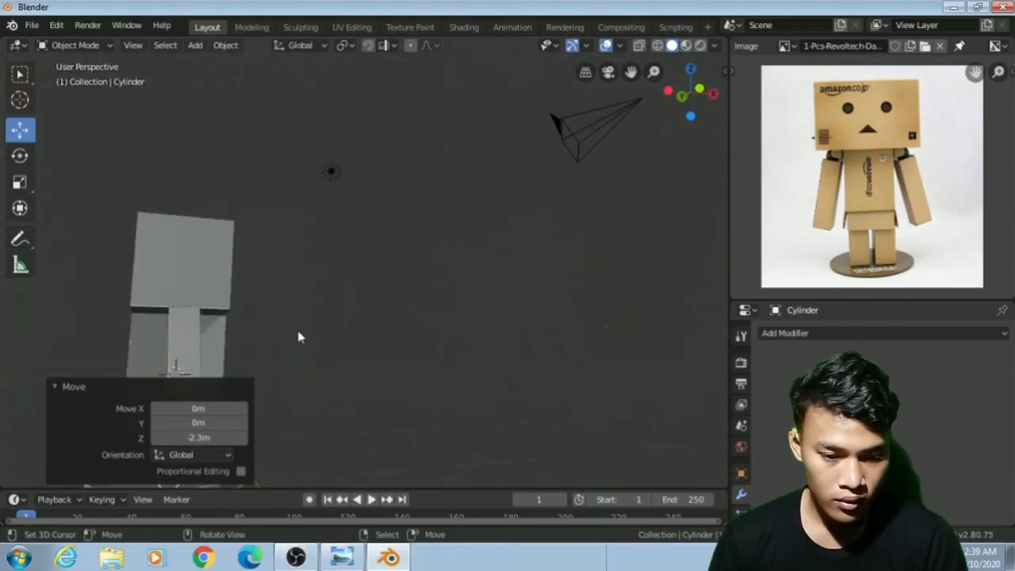
scroll(281, 385, "down", 2)
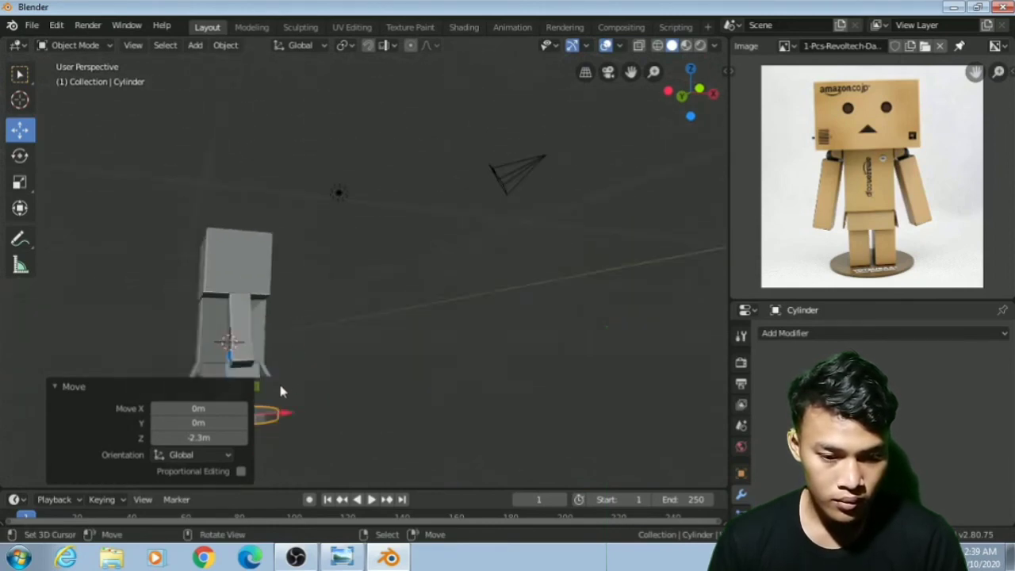
middle_click_drag(306, 437, 216, 423)
left_click_drag(299, 366, 299, 360)
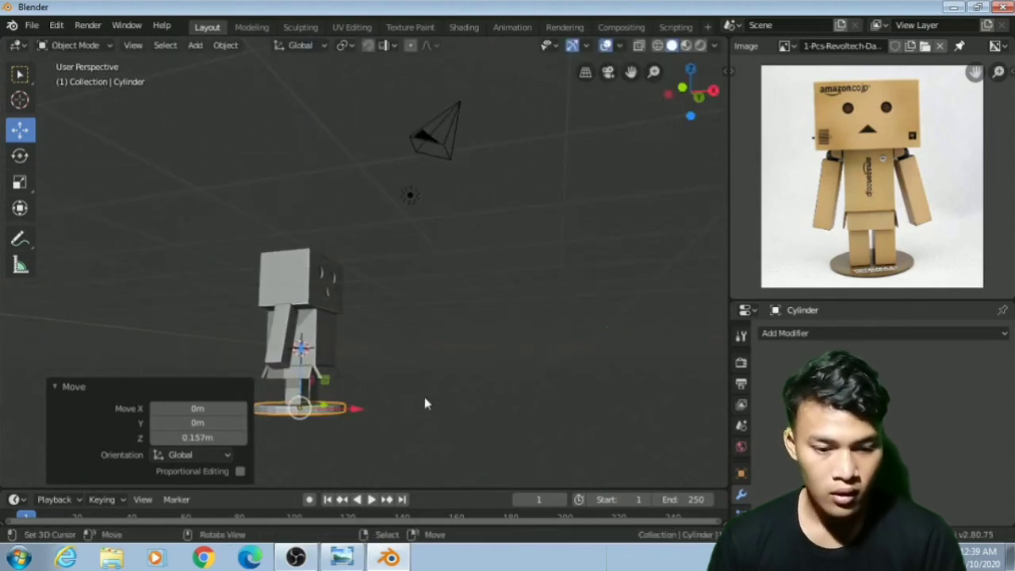
left_click(500, 387)
middle_click_drag(573, 370, 424, 389)
scroll(423, 389, "down", 1)
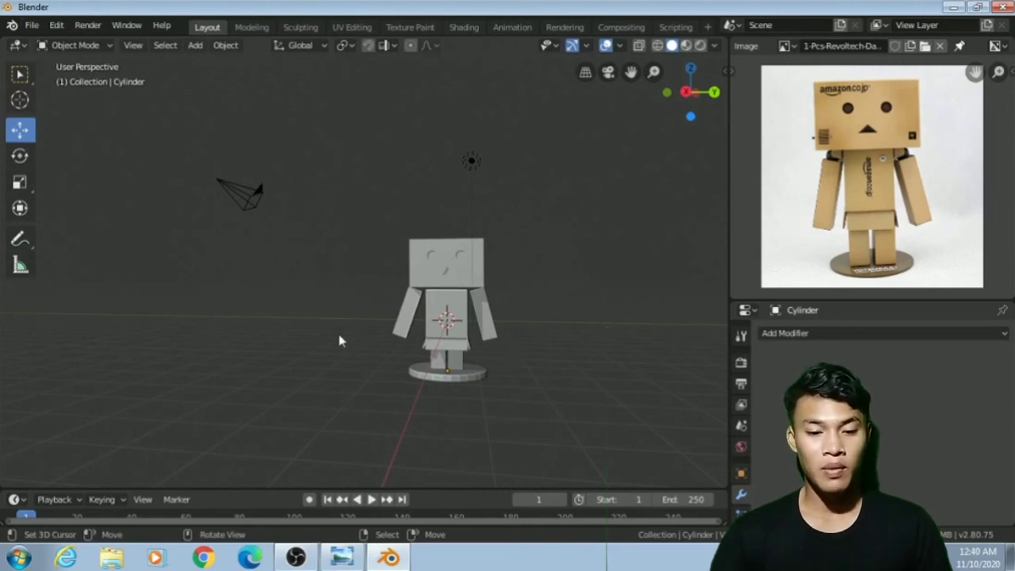
middle_click_drag(340, 340, 364, 344)
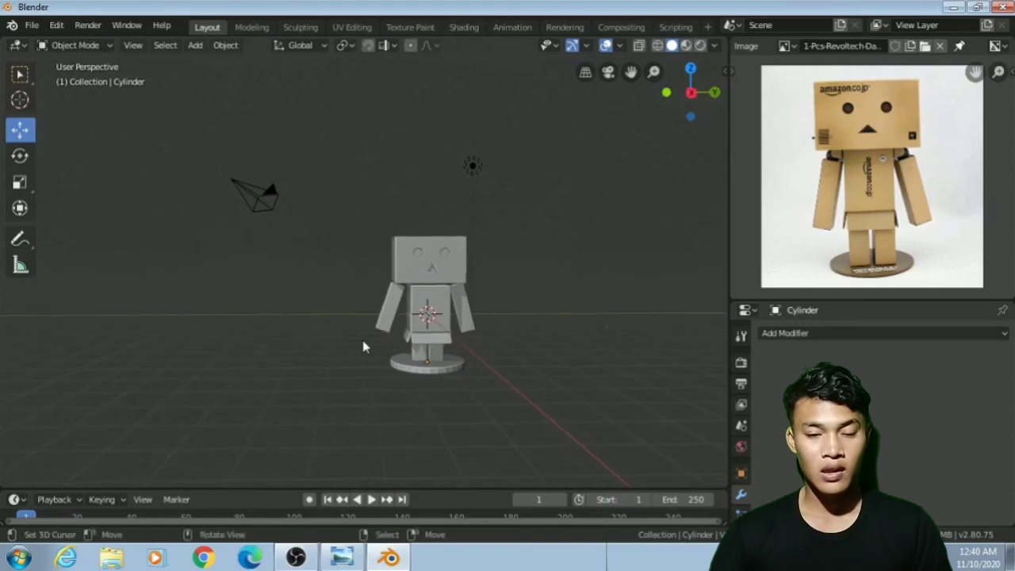